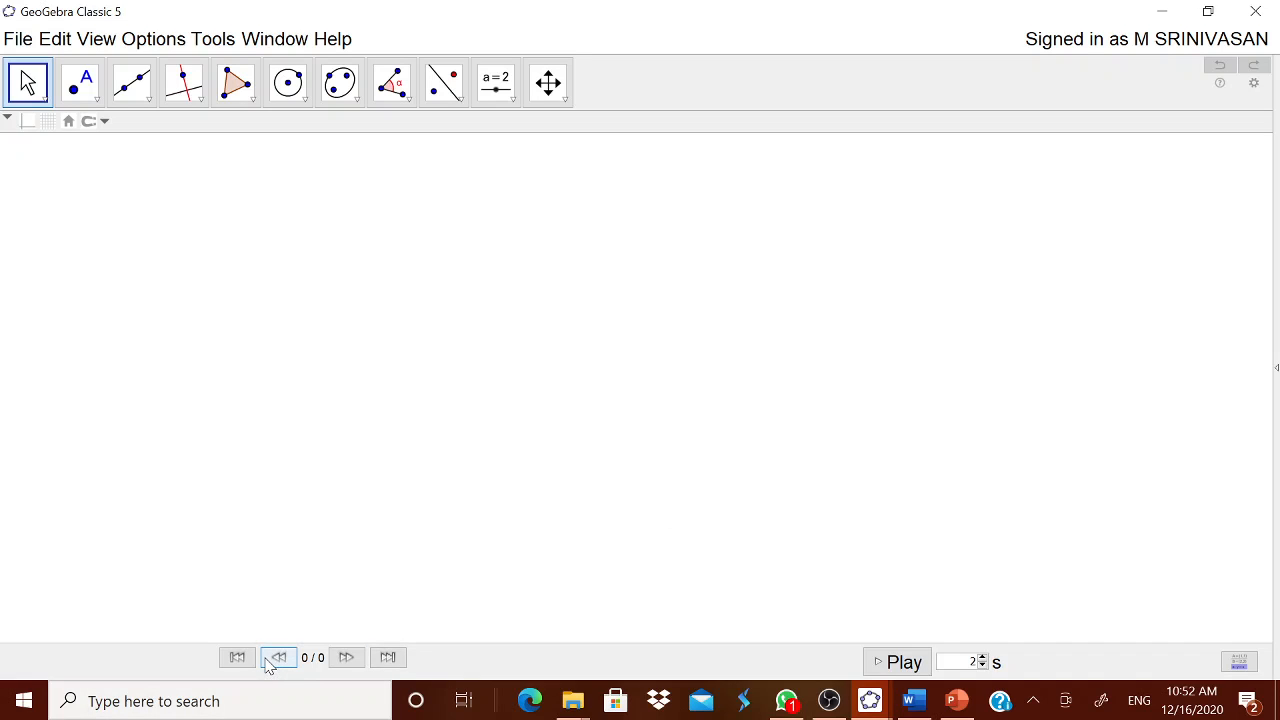
Switch to Word and copy the heading "TANGENT AND SECANT OF A CIRCLE" from NOTES.docx
click(880, 702)
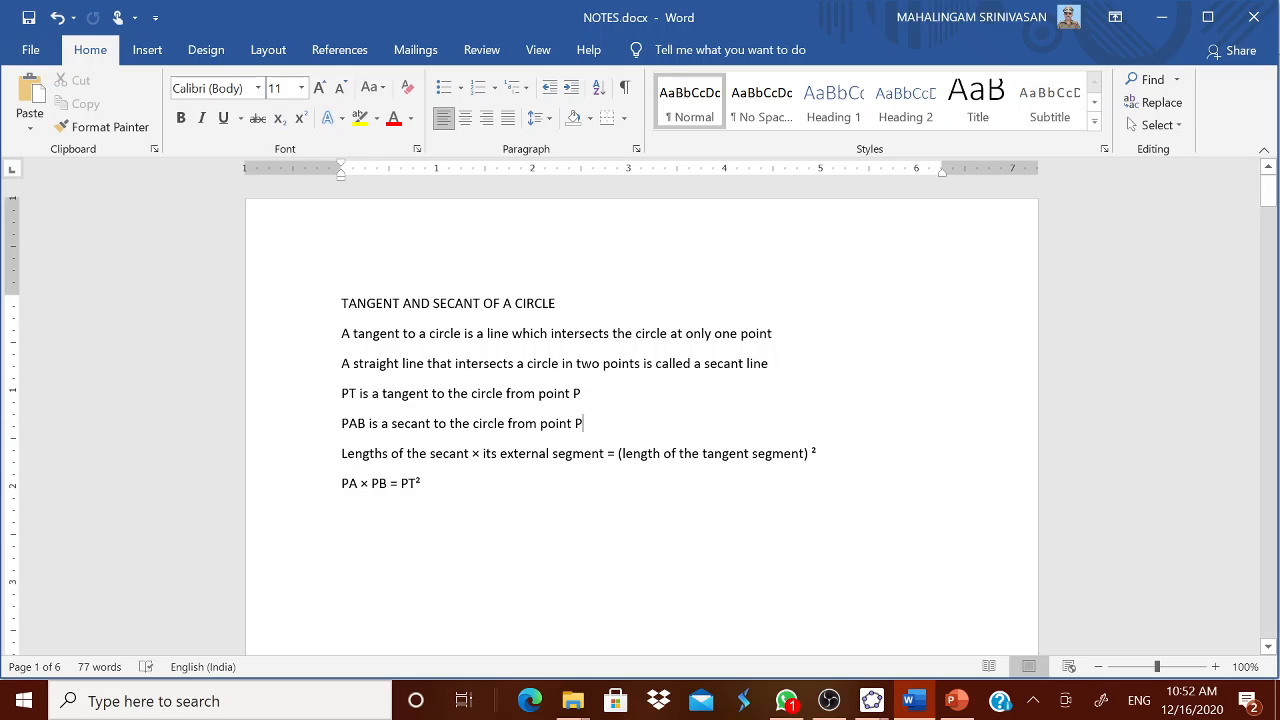
drag(341, 303, 617, 305)
key(ctrl+c)
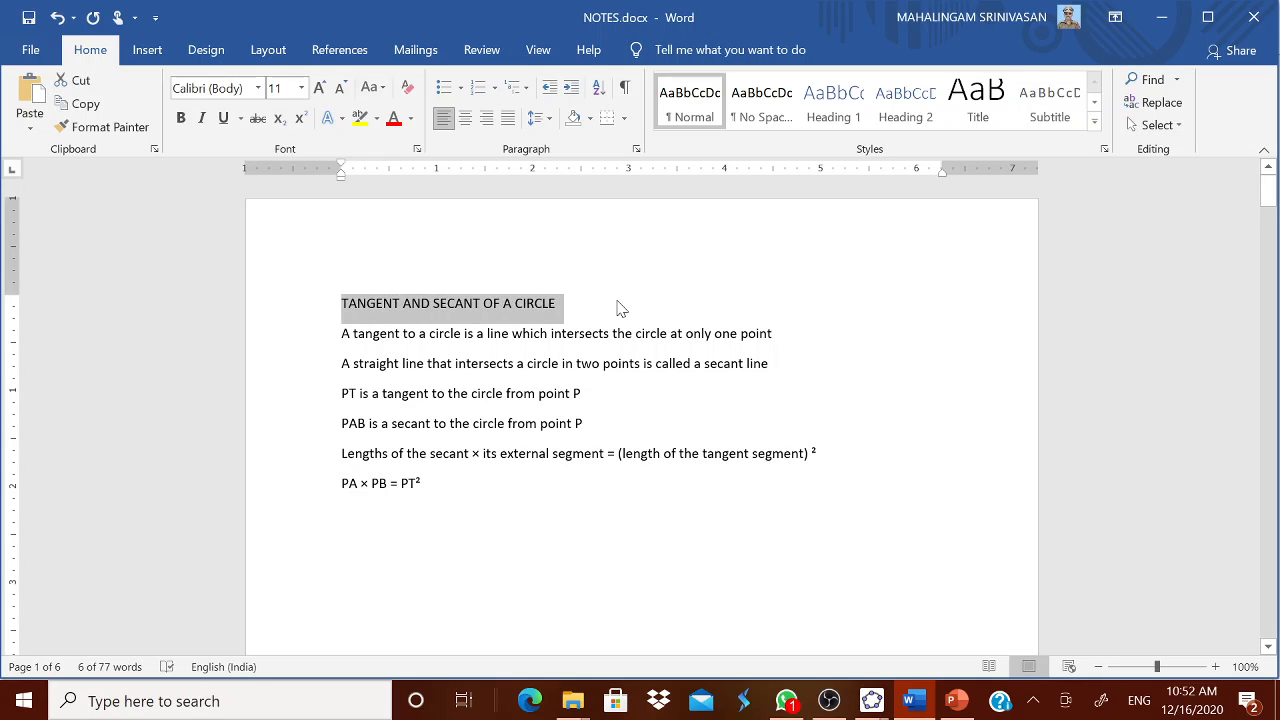
Switch to GeoGebra and insert the copied heading "TANGENT AND SECANT OF A CIRCLE" as a text object in the graphics view
click(870, 702)
click(823, 634)
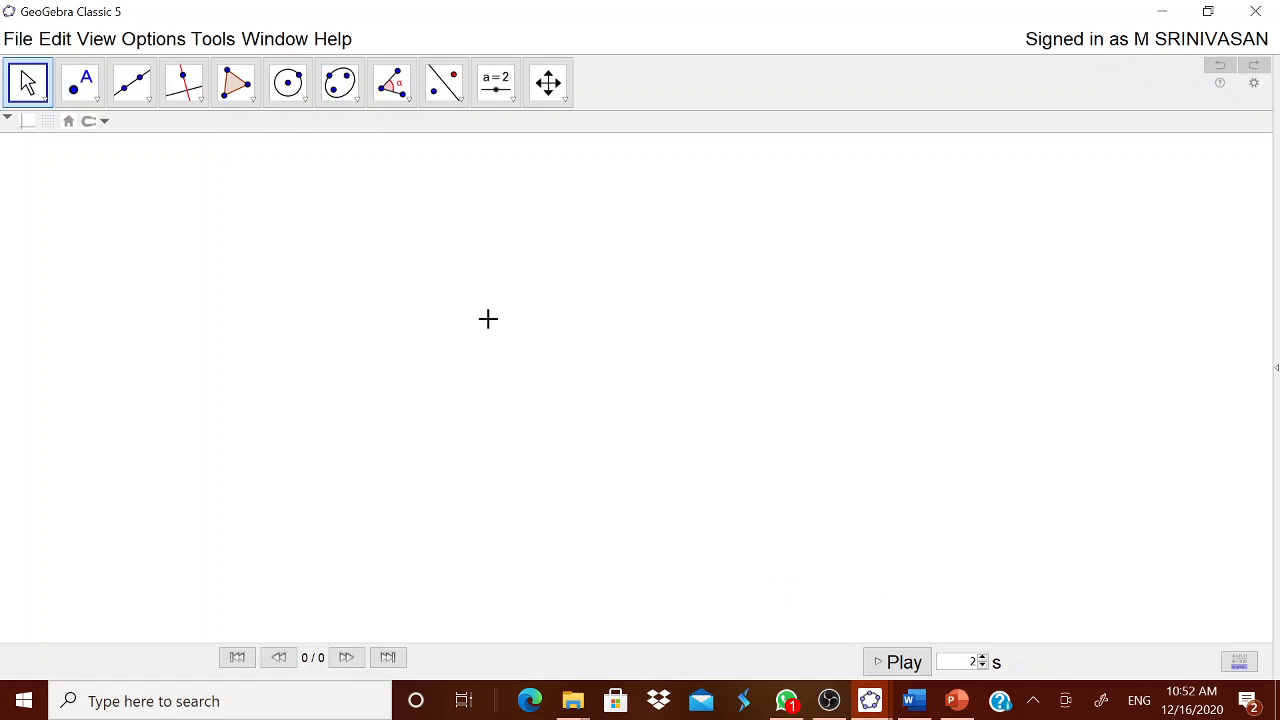
click(514, 103)
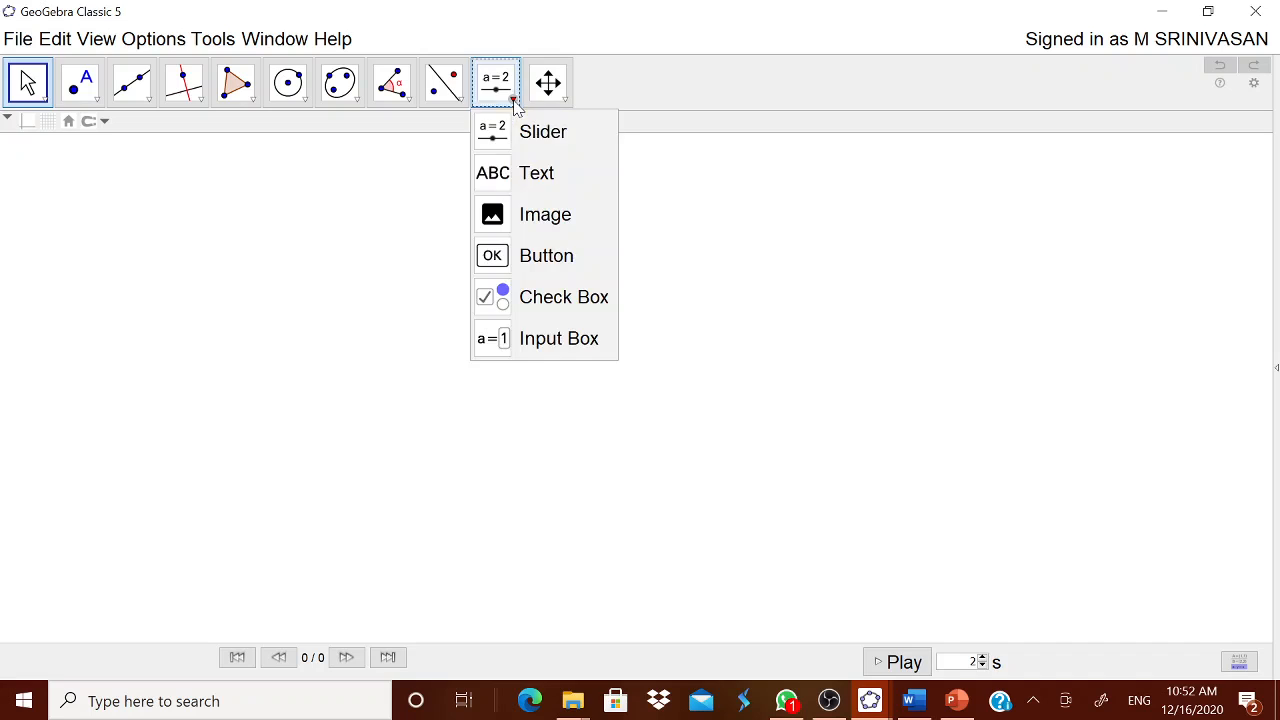
click(536, 173)
click(723, 220)
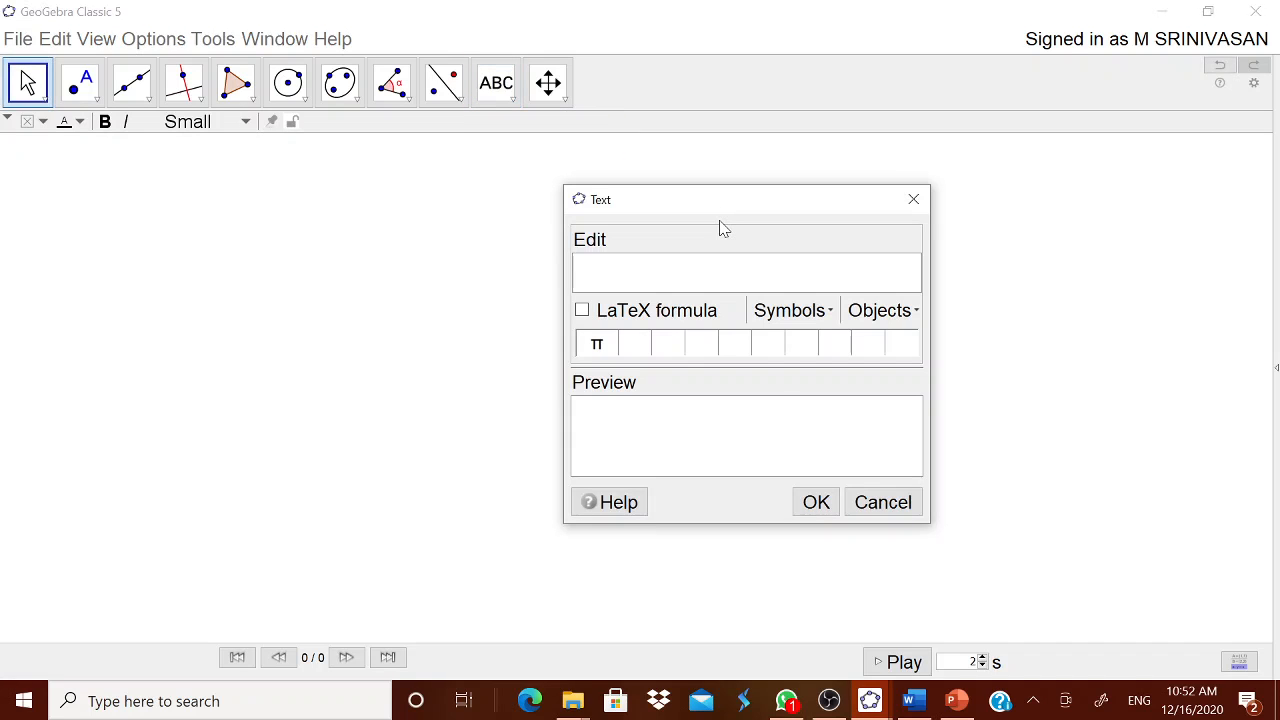
key(ctrl+v)
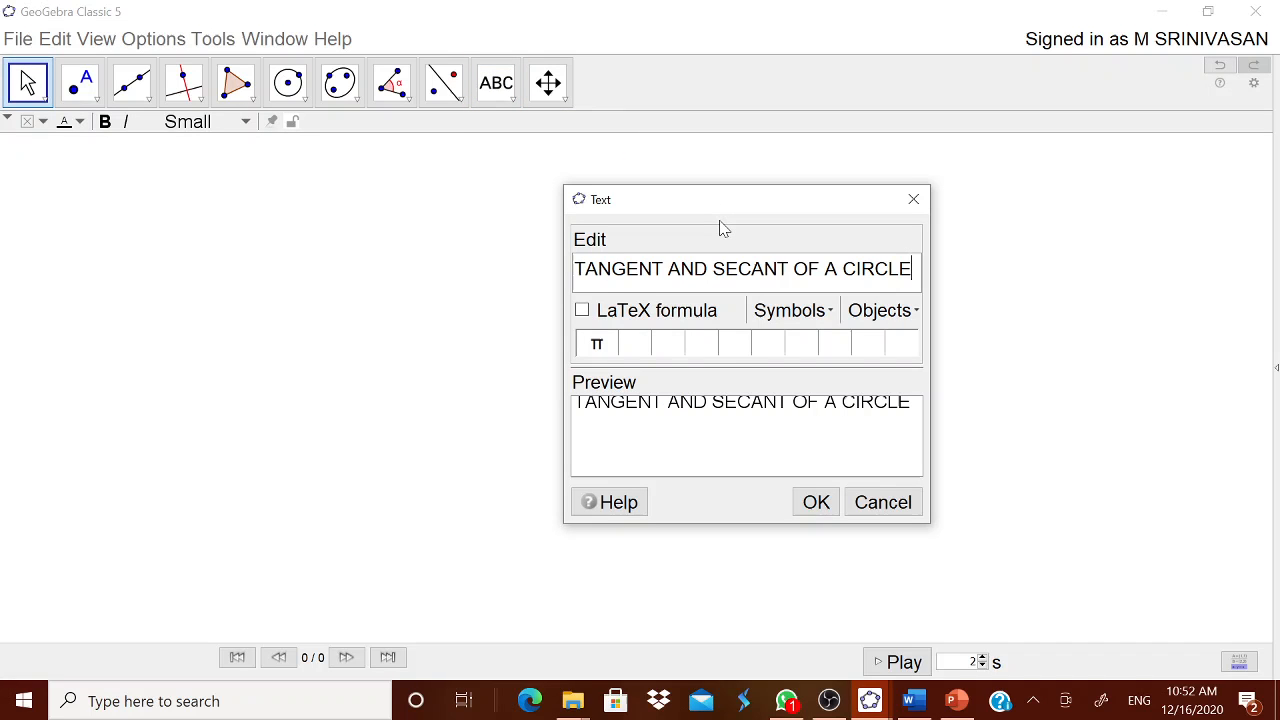
click(817, 503)
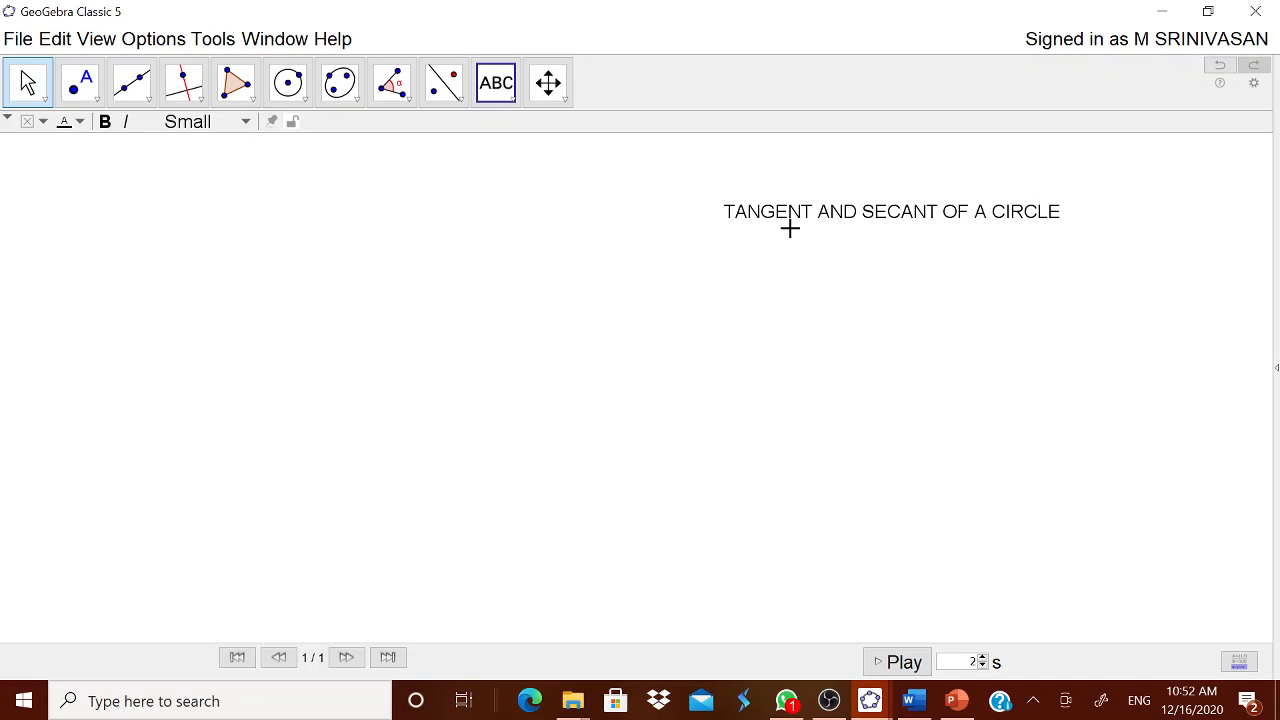
Move the heading text up to the upper edge of the graphics view
click(820, 206)
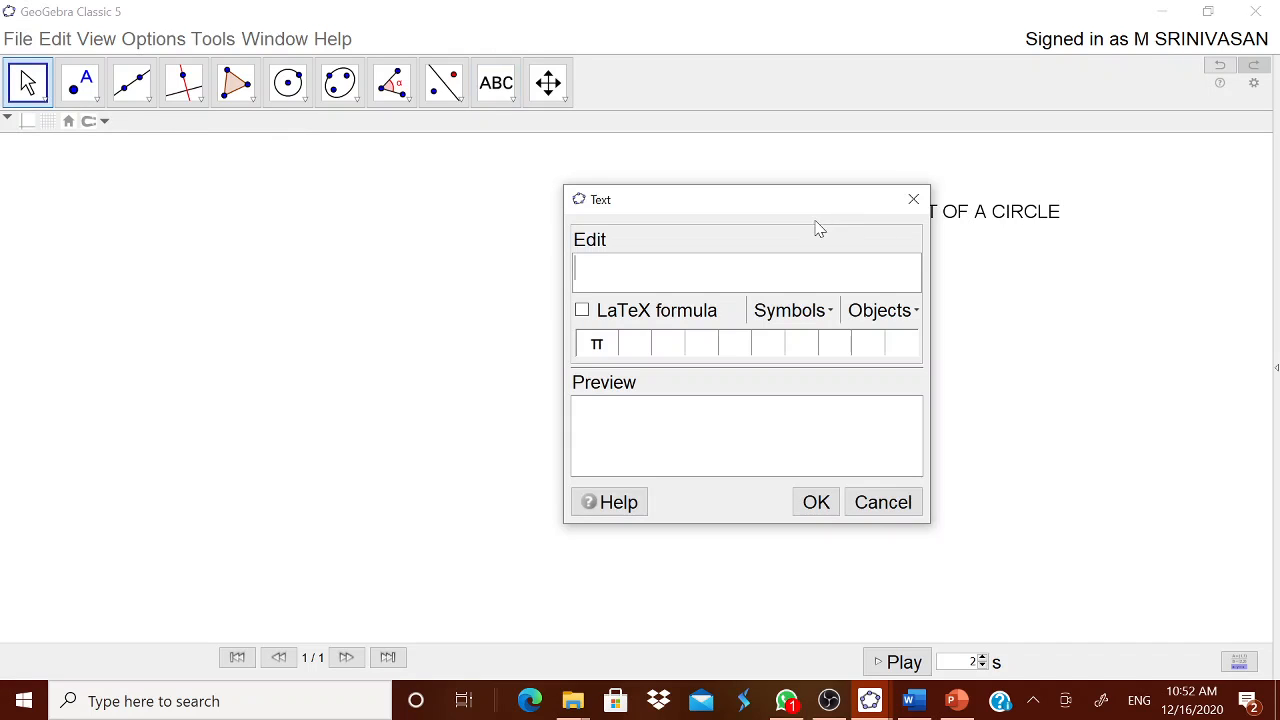
click(874, 505)
key(Escape)
click(862, 222)
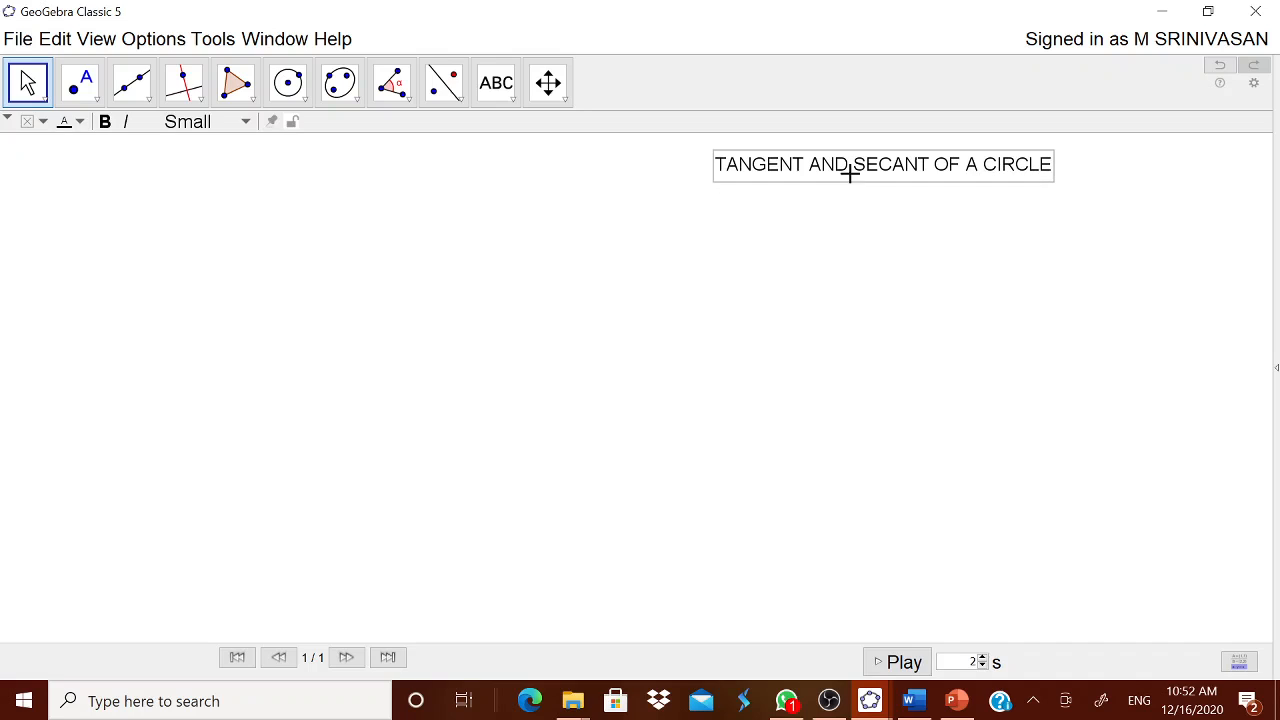
Switch to Word and copy the sentence "A tangent to a circle is a line which intersects the circle at only one point"
click(912, 700)
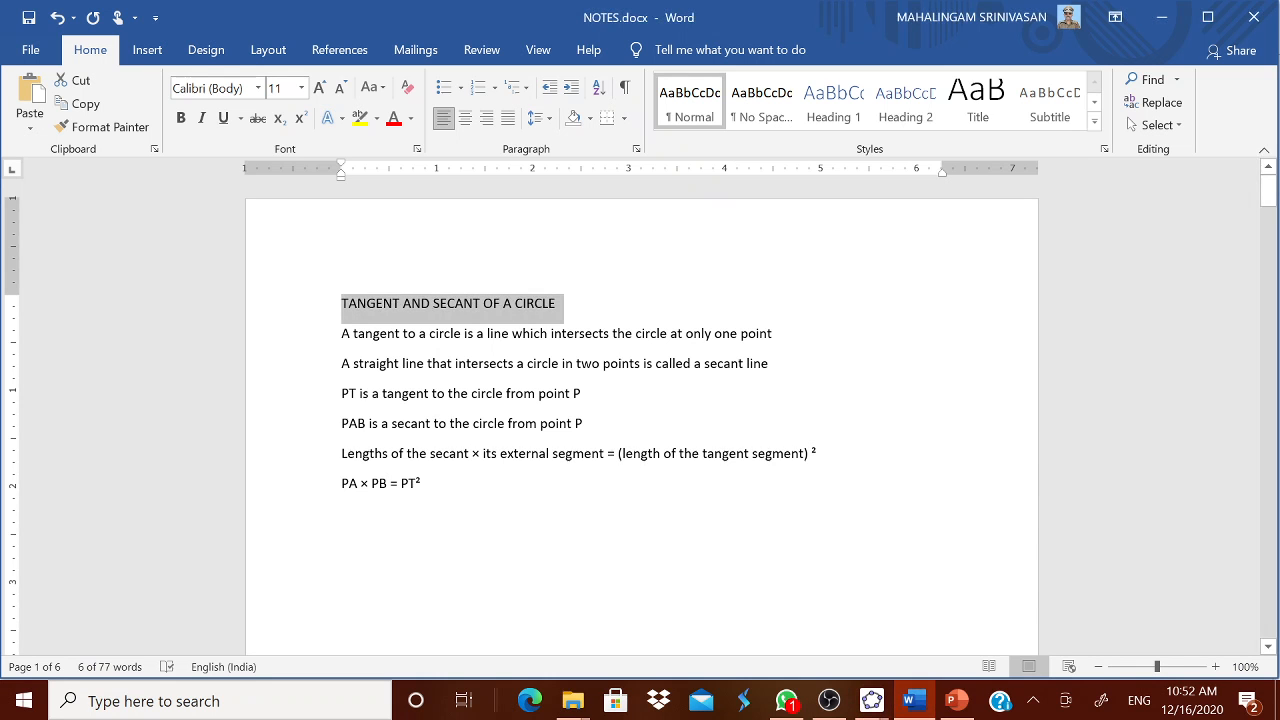
drag(341, 333, 803, 338)
key(ctrl+c)
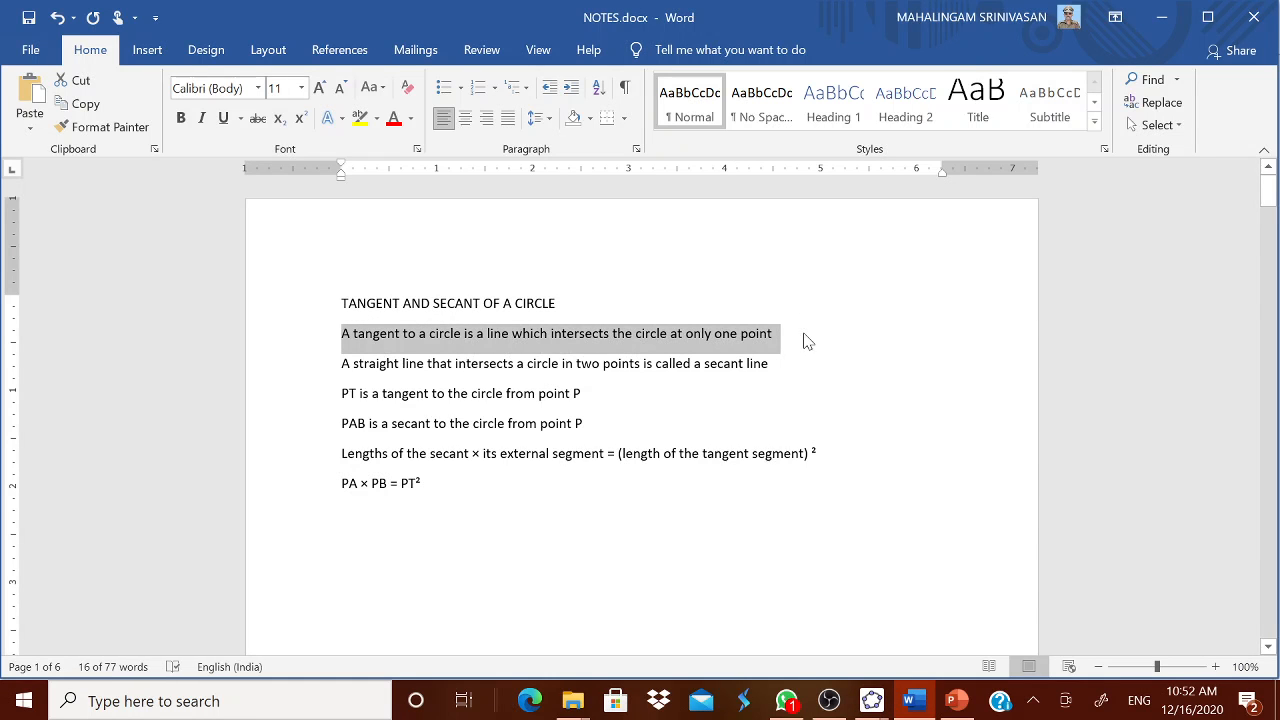
Switch to GeoGebra, insert the copied tangent definition as a text object and position it directly below the heading
click(870, 700)
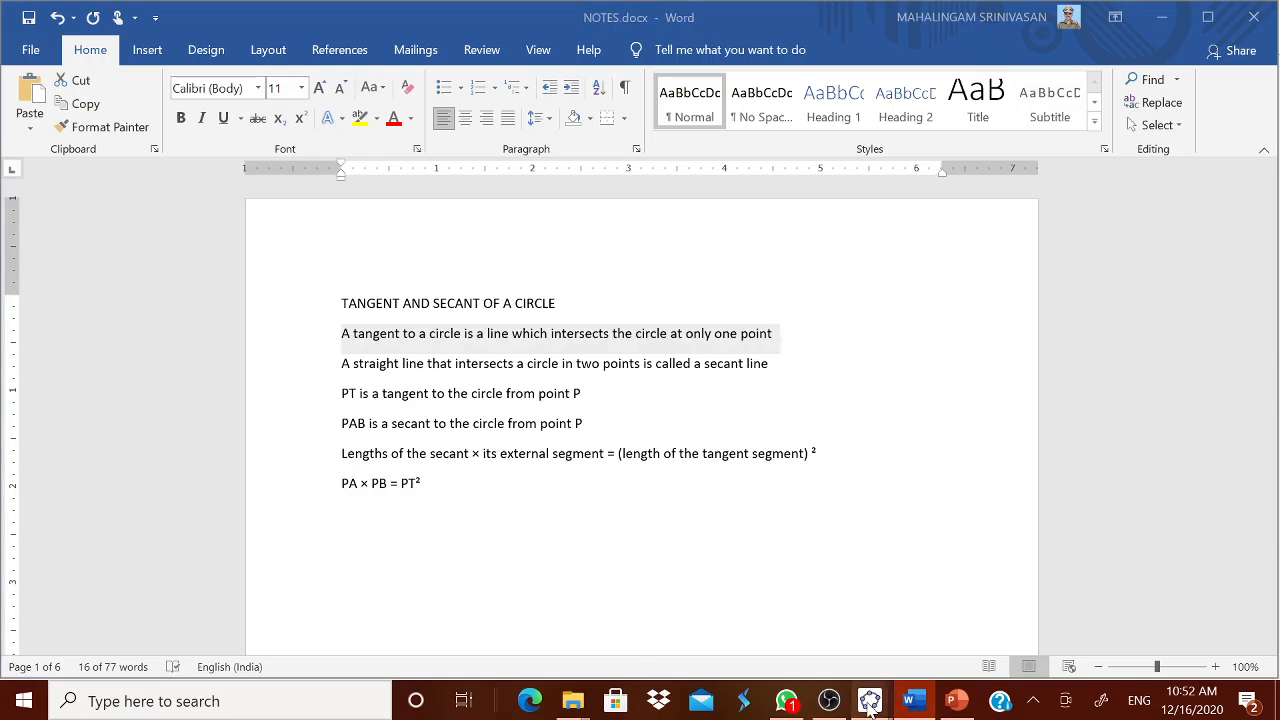
click(806, 607)
click(496, 83)
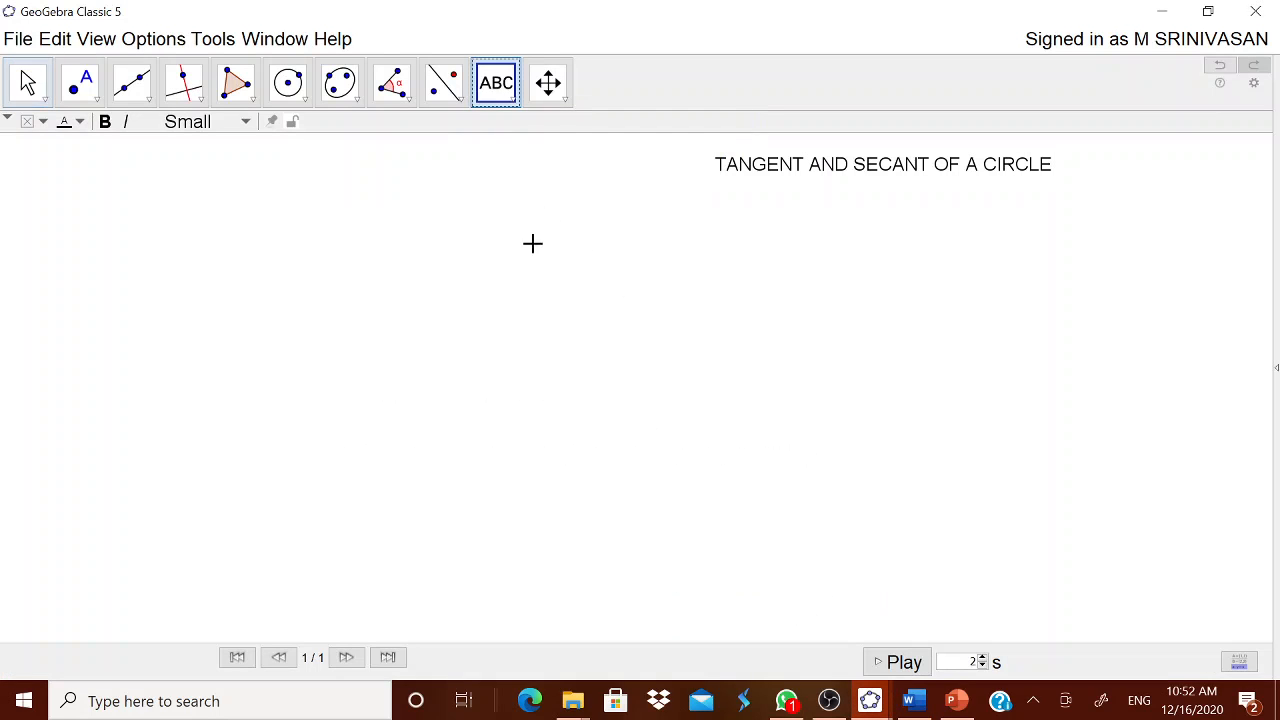
click(570, 310)
key(ctrl+v)
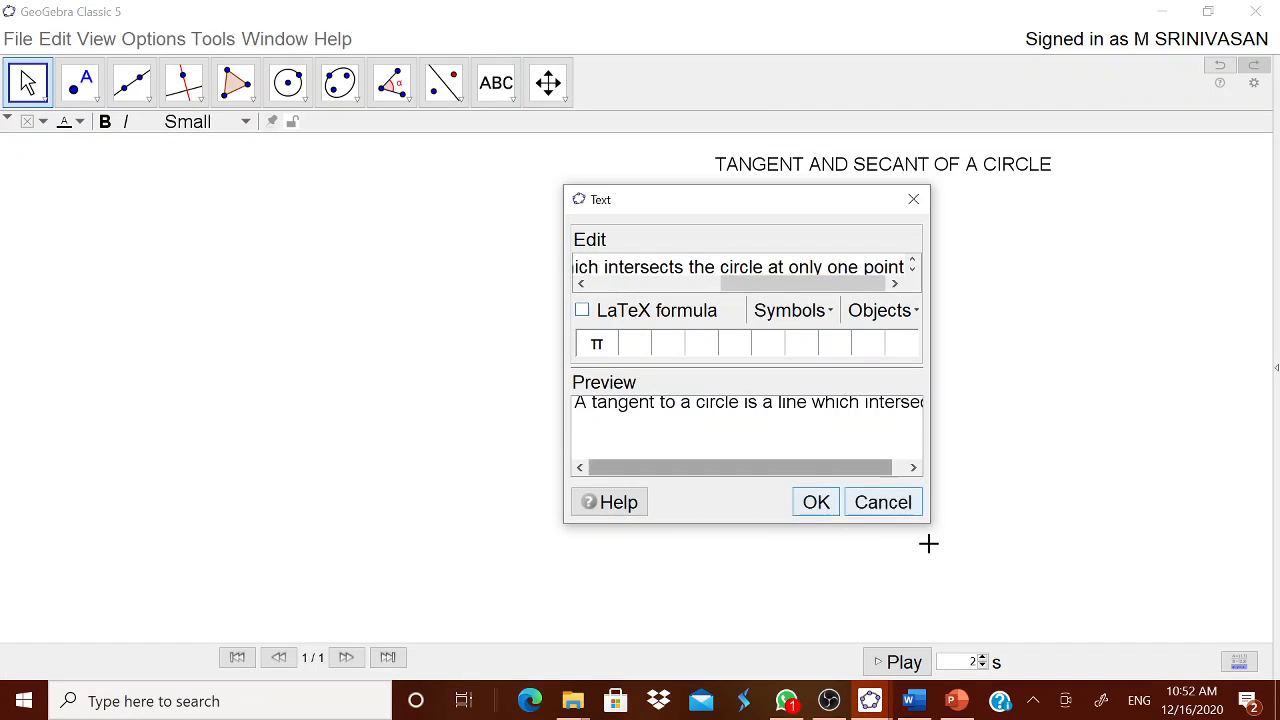
click(812, 503)
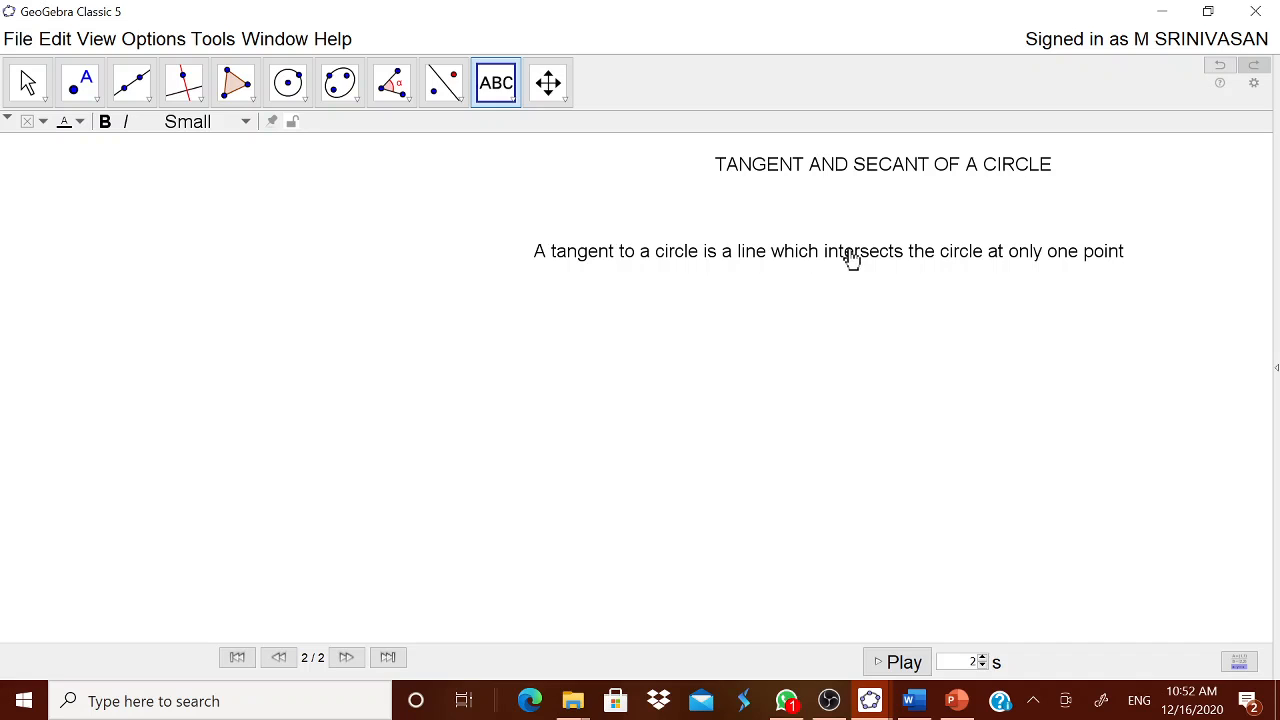
drag(851, 258, 851, 209)
Switch to Word and copy the sentence "A straight line that intersects a circle in two points is called a secant line"
click(910, 701)
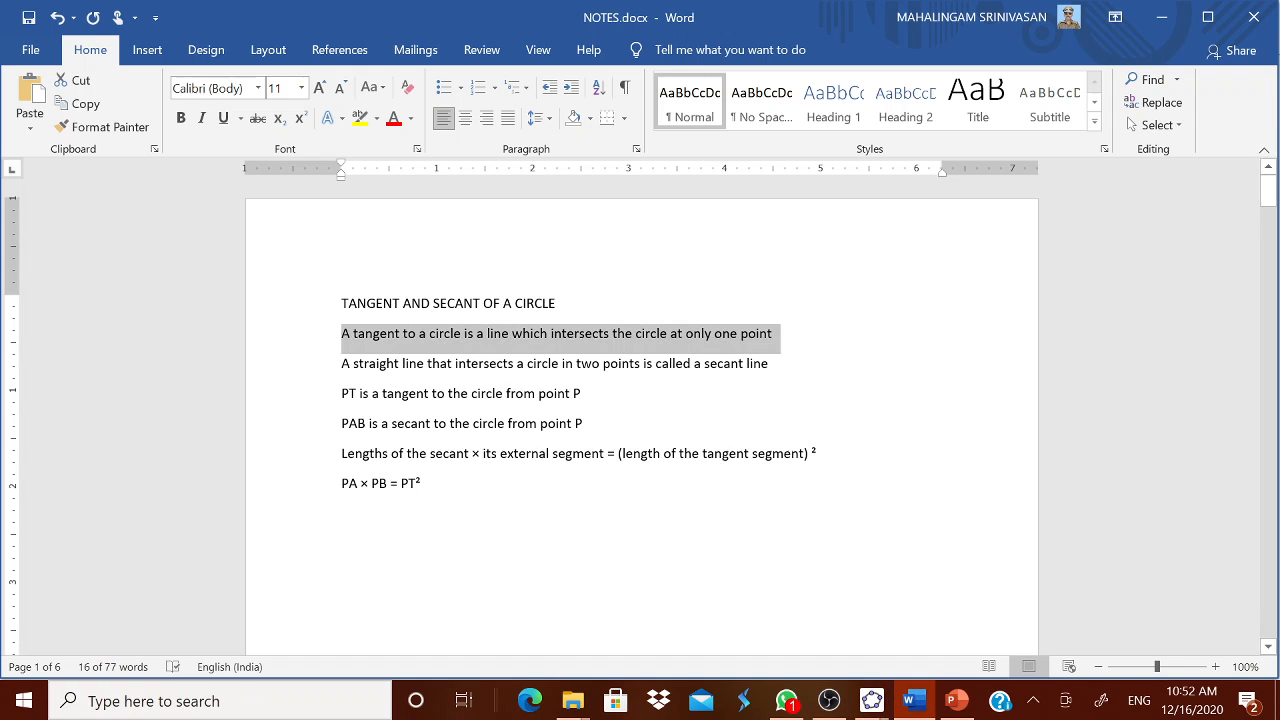
drag(341, 363, 800, 371)
key(ctrl+c)
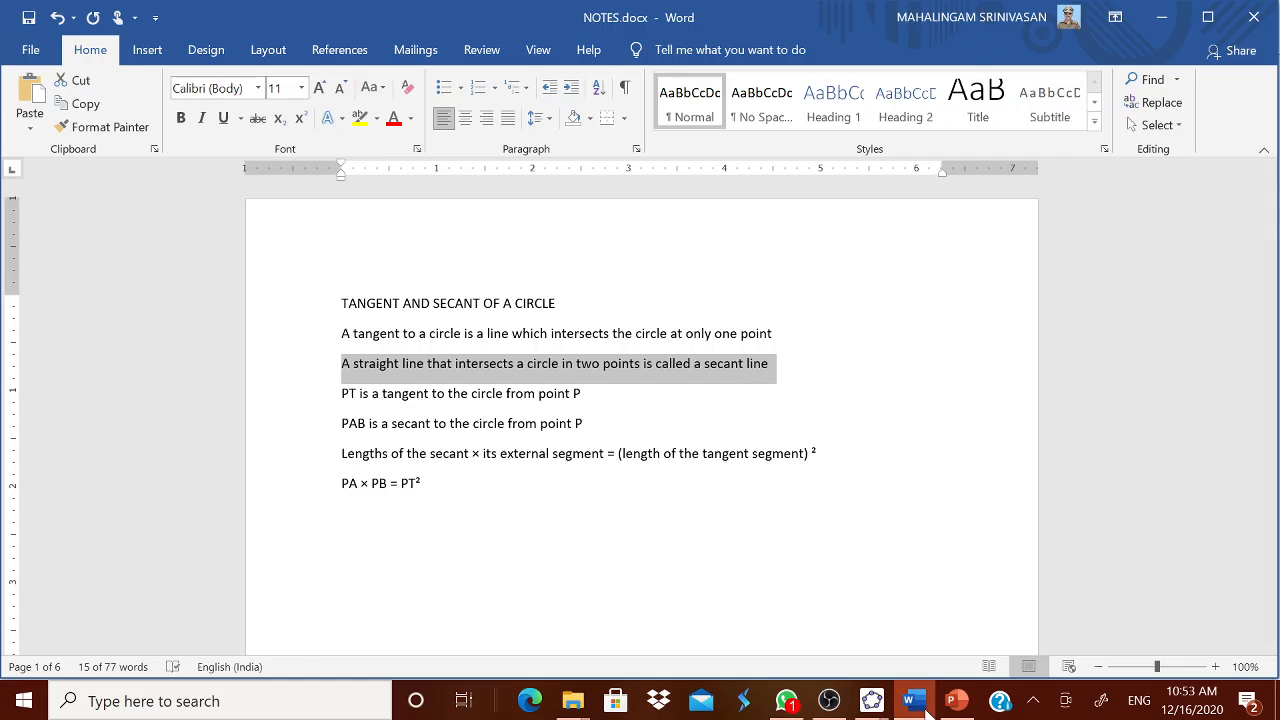
Switch to GeoGebra, insert the copied secant definition as a text object and position it below the tangent definition
click(870, 701)
click(511, 289)
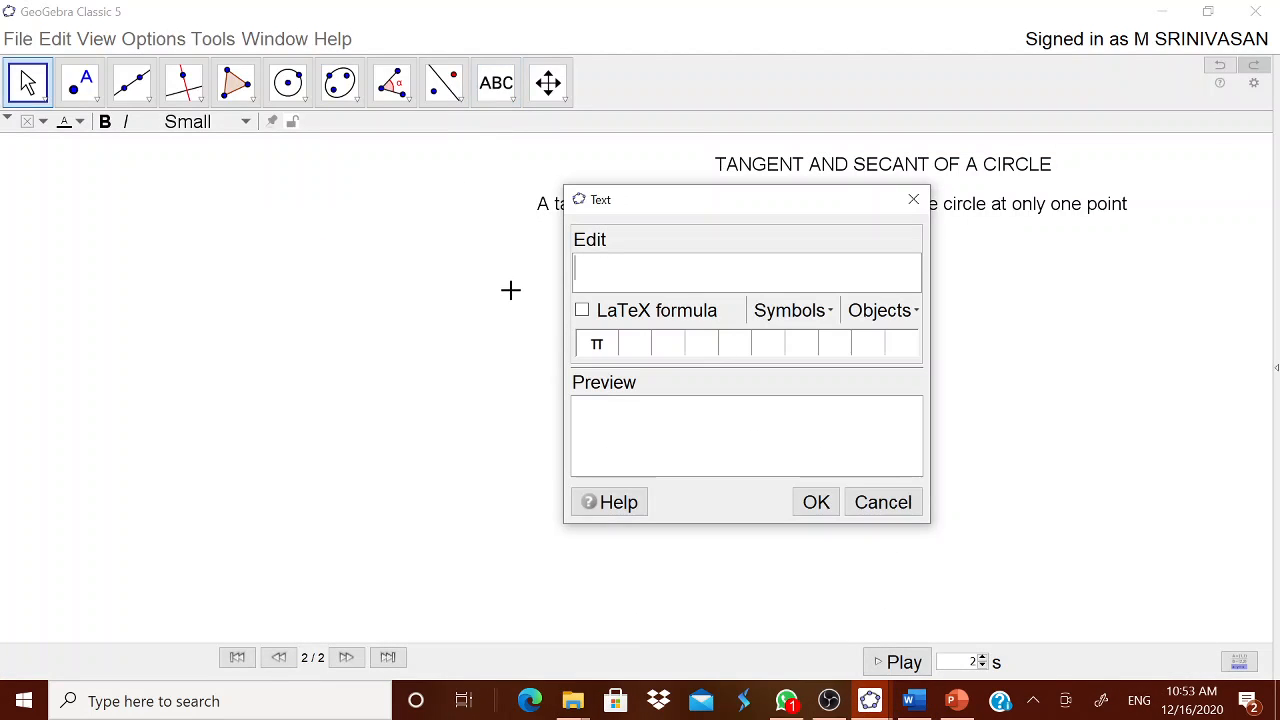
key(ctrl+v)
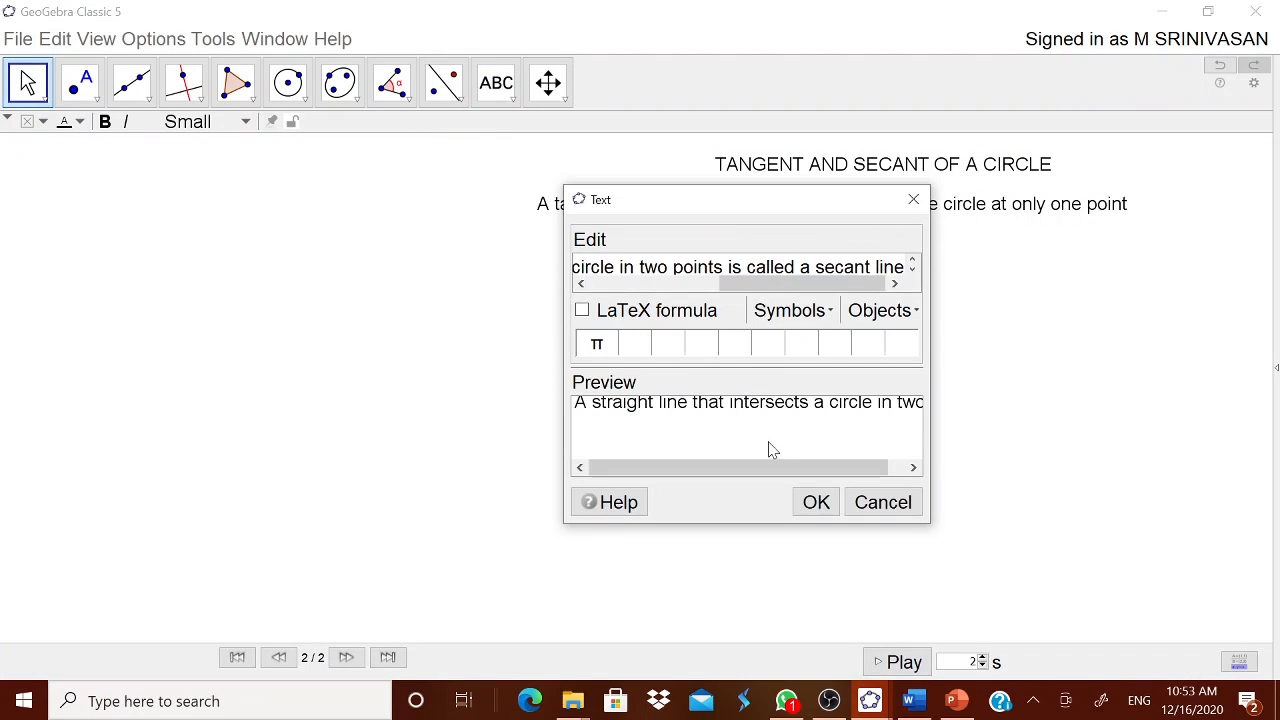
click(812, 500)
drag(778, 268, 803, 251)
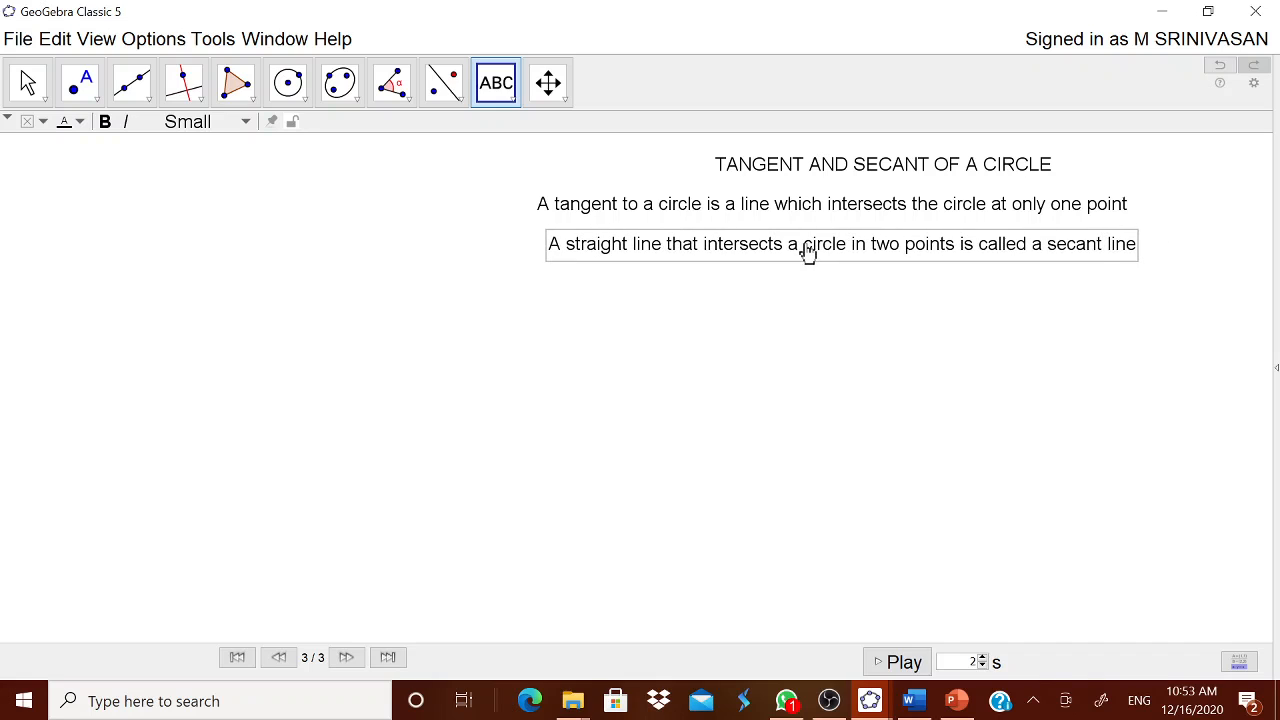
Create an integer slider n with maximum 10 and move it beside the heading text
click(512, 97)
click(537, 148)
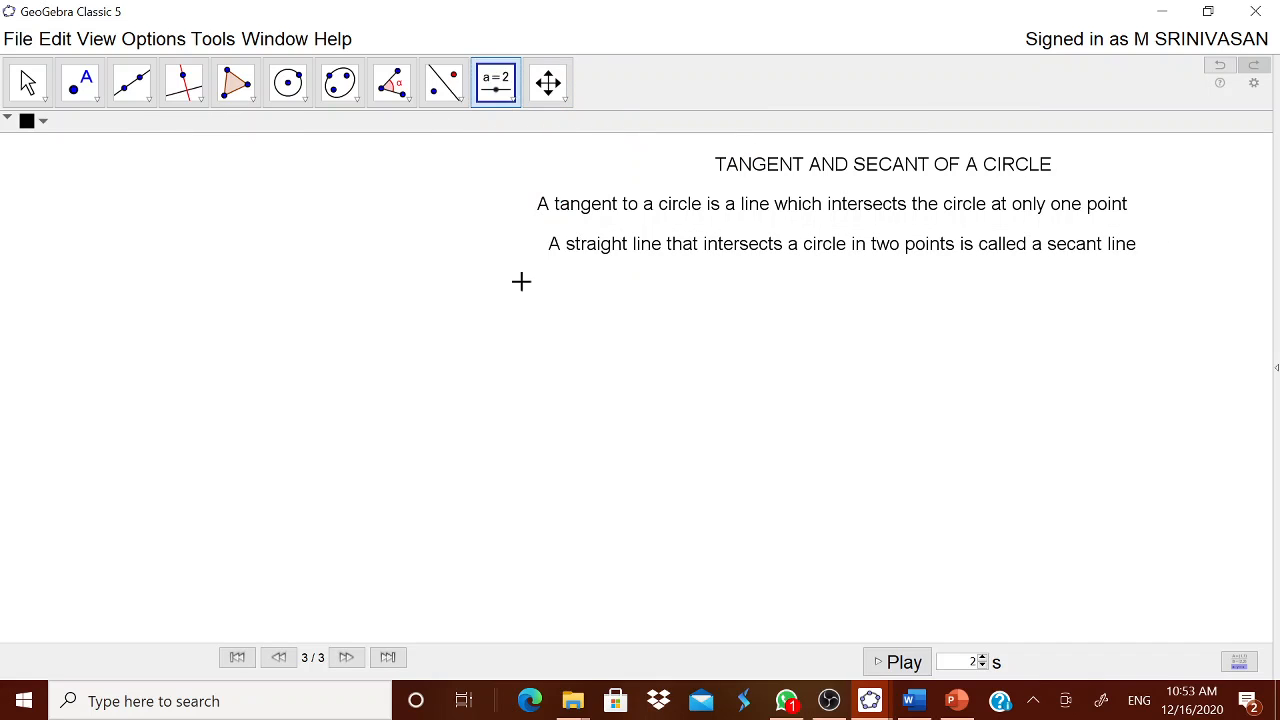
click(683, 423)
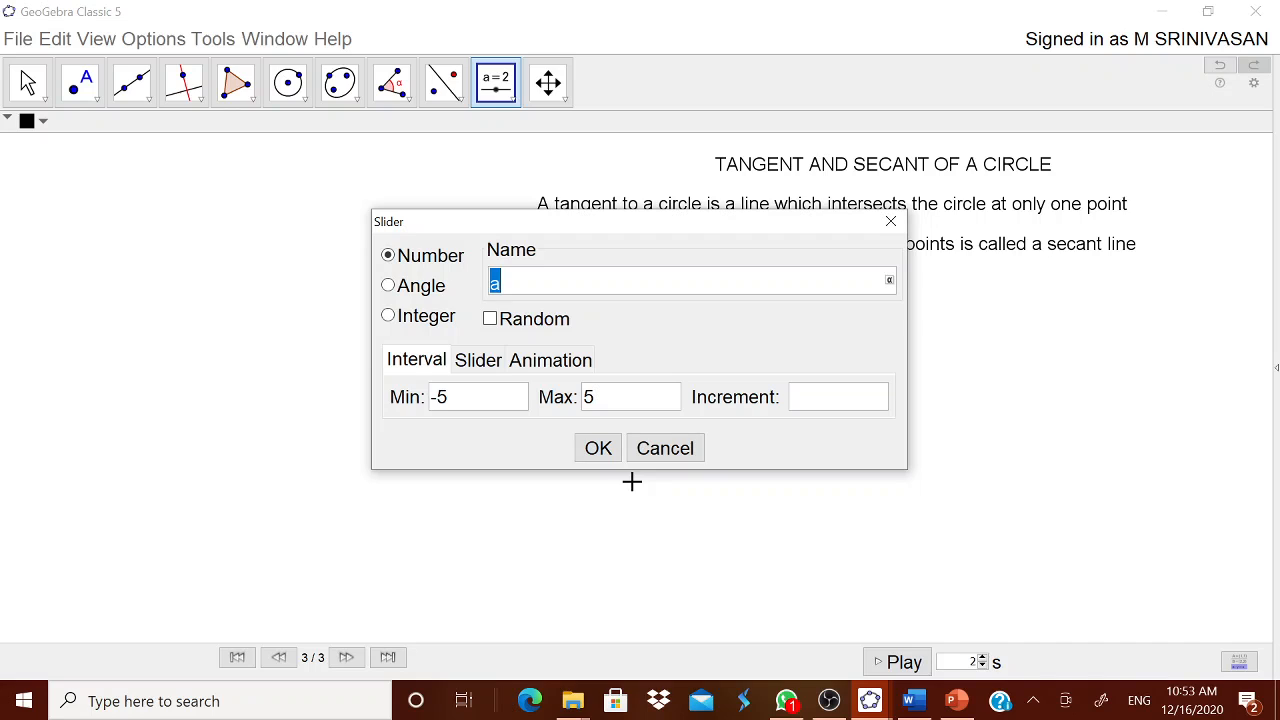
click(389, 315)
click(614, 403)
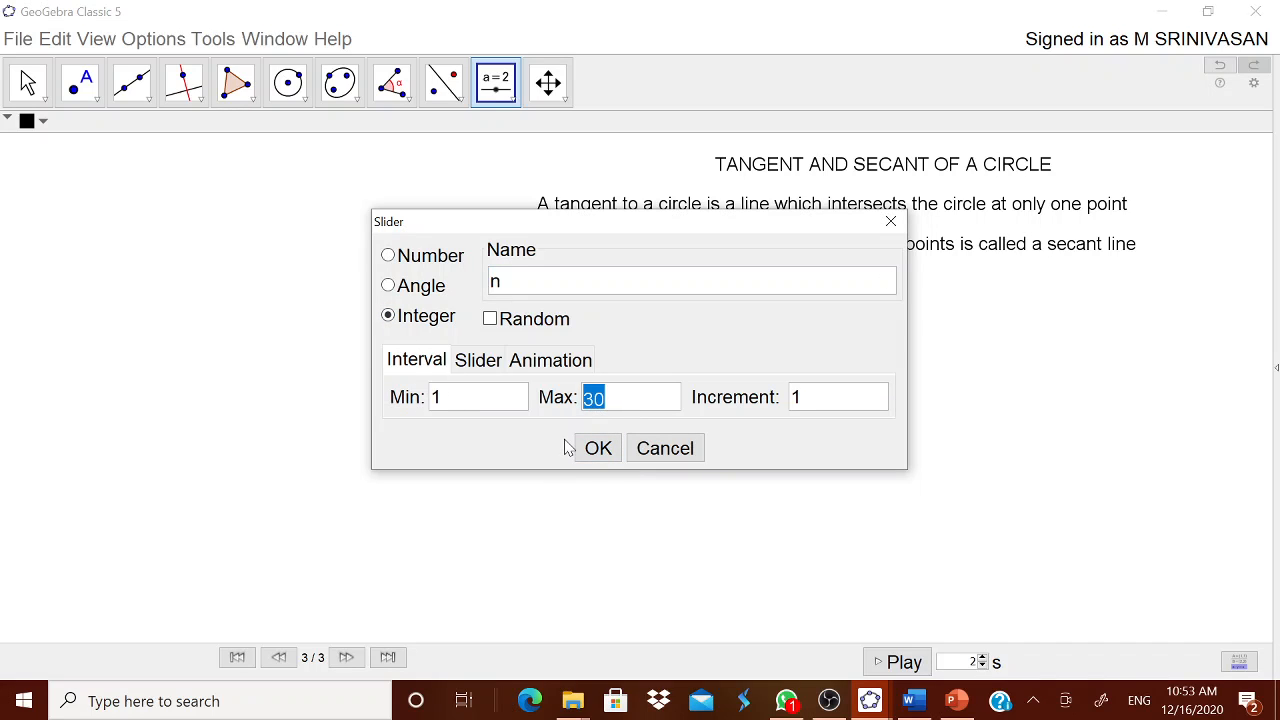
text(10)
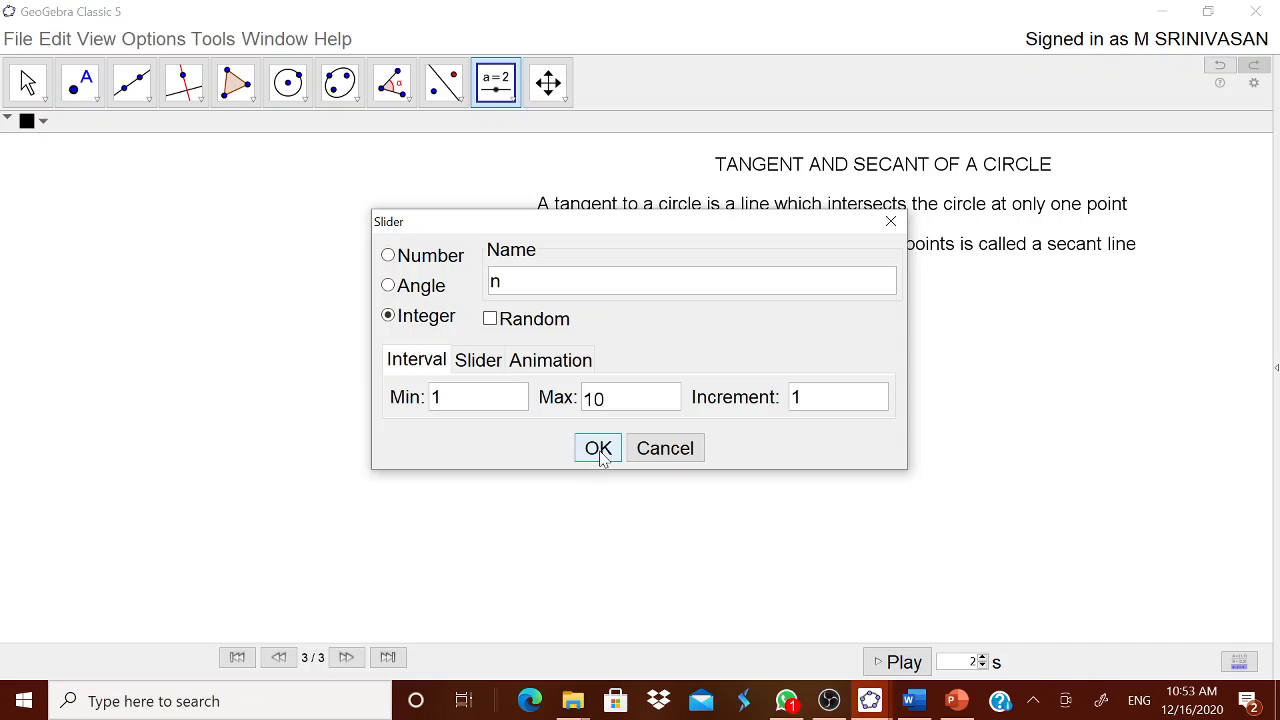
click(598, 450)
drag(555, 360, 491, 189)
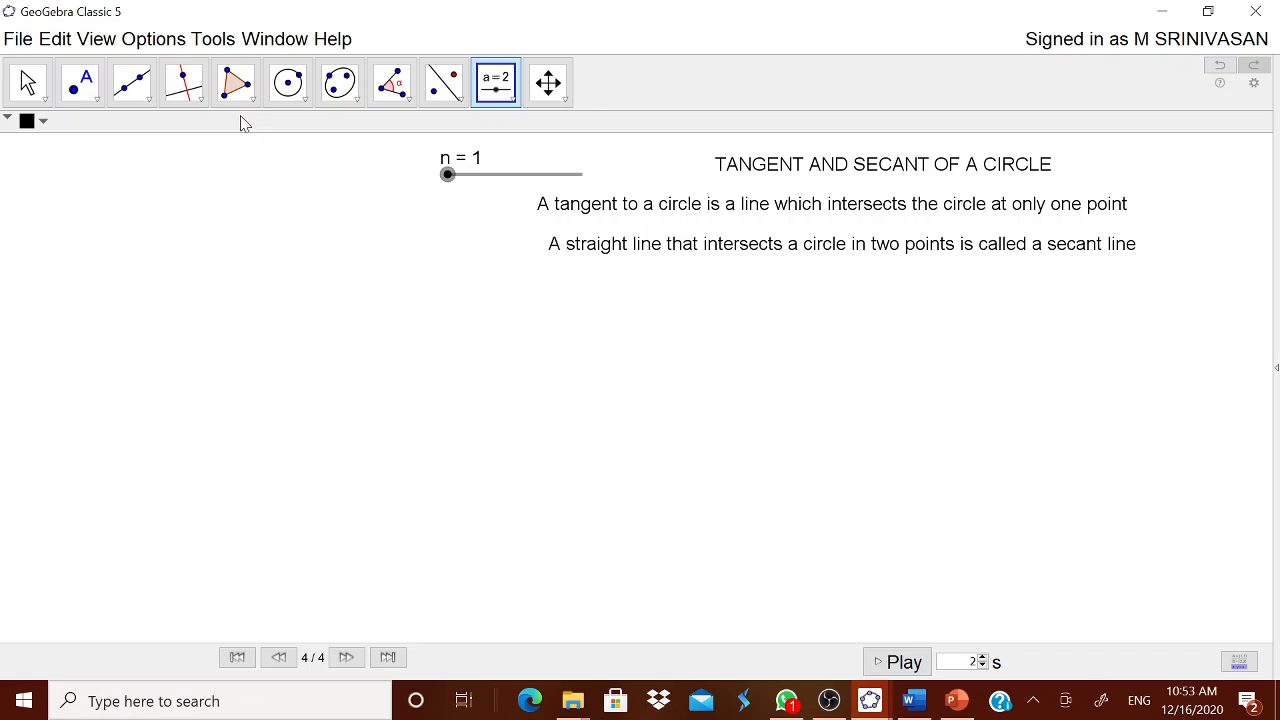
Draw a circle with radius n around a new centre point below the slider, and set slider n to 3
click(290, 88)
click(290, 88)
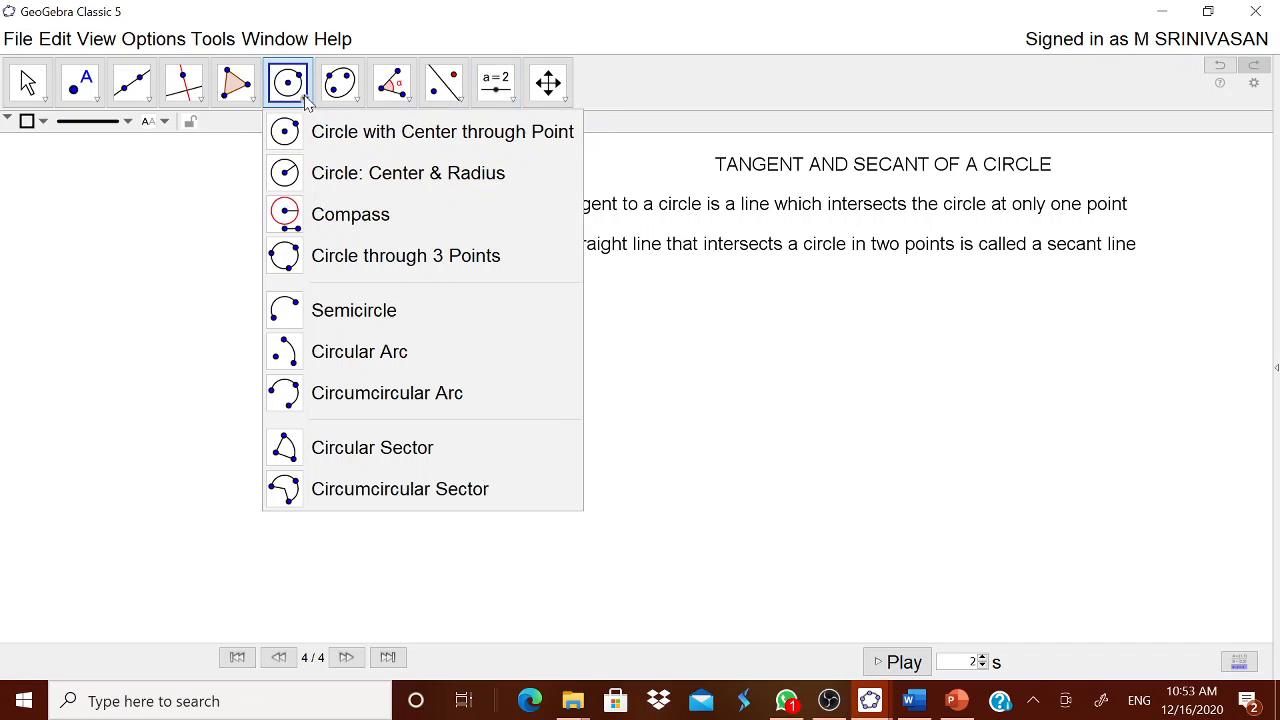
click(322, 174)
click(336, 451)
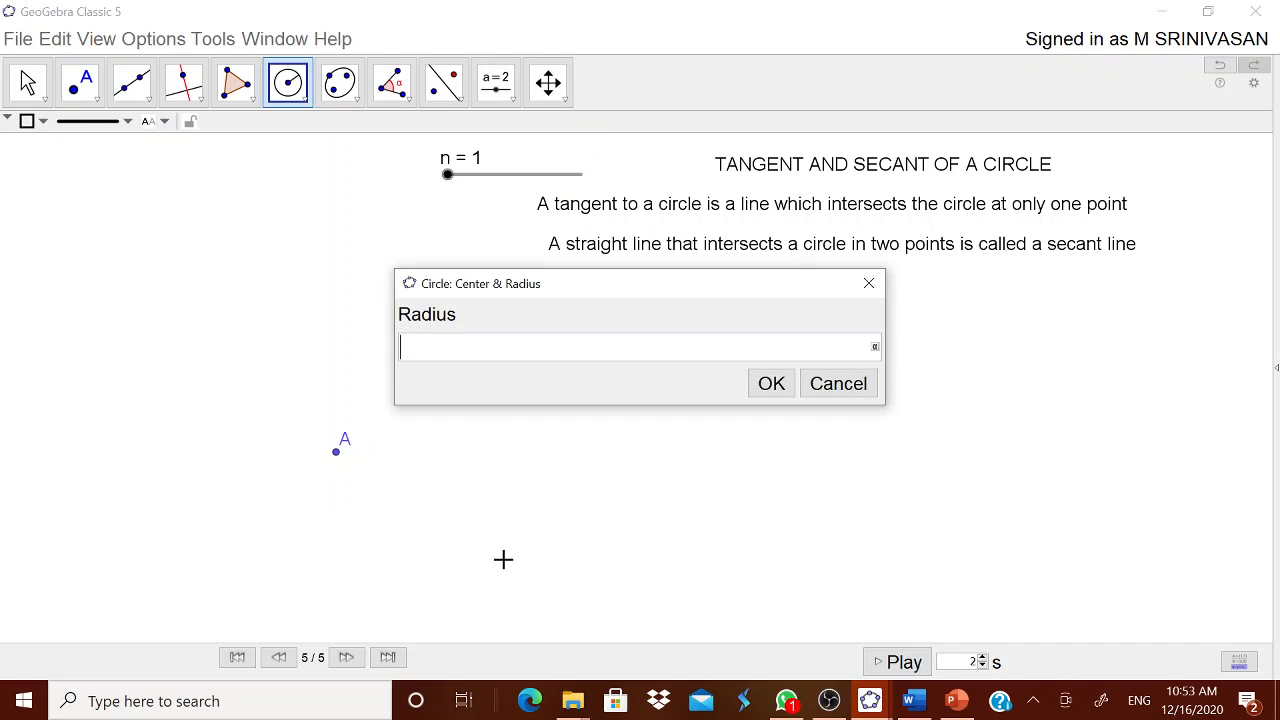
text(n)
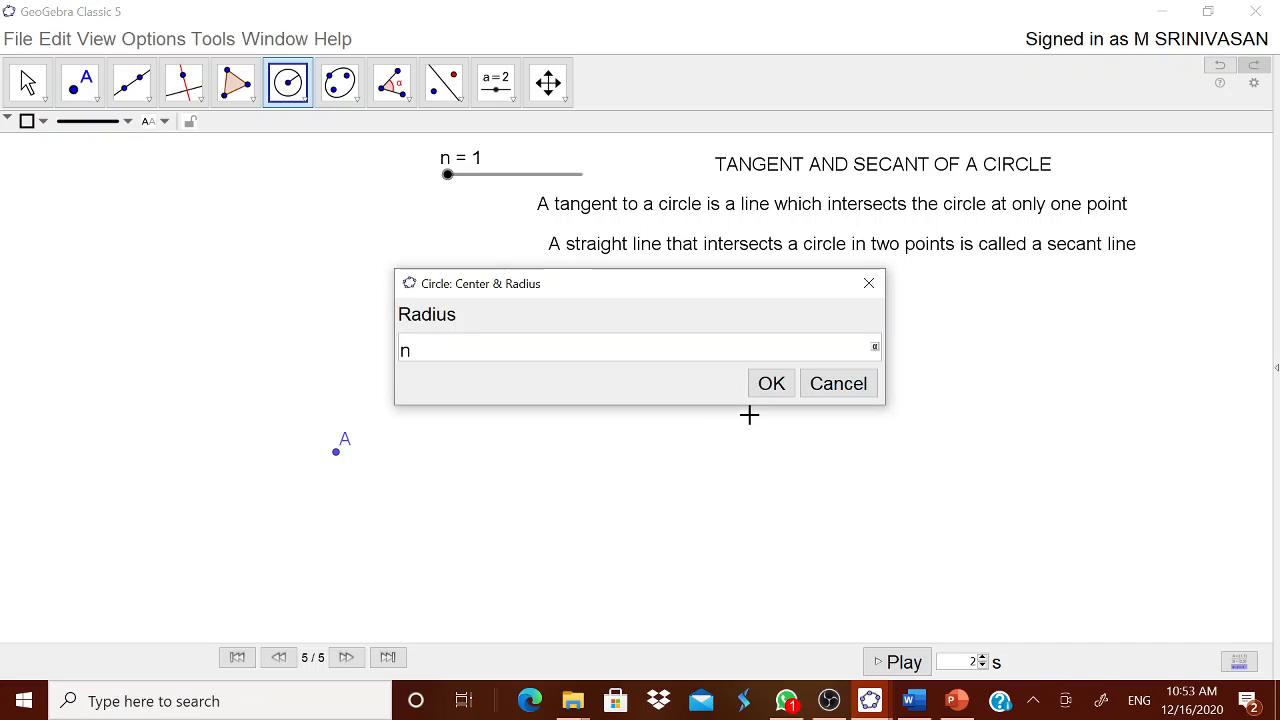
click(771, 388)
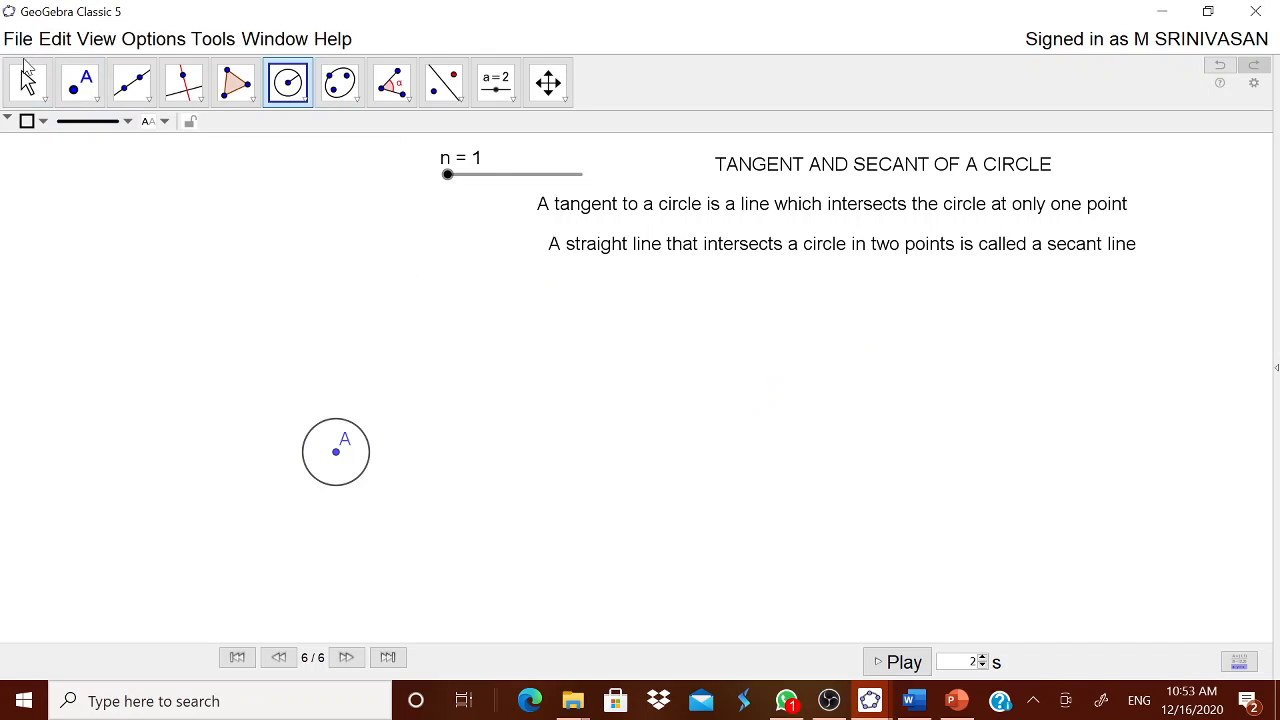
click(27, 72)
drag(449, 174, 477, 174)
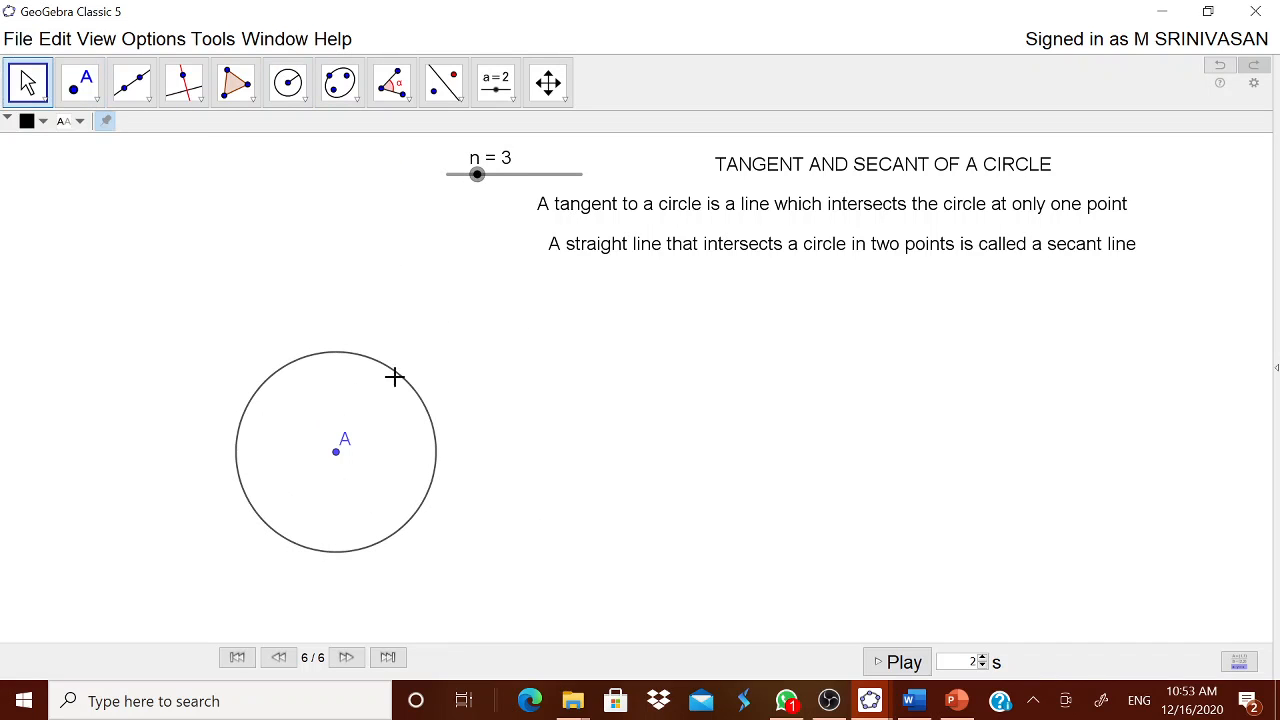
Rename the circle's centre point to O
right_click(338, 455)
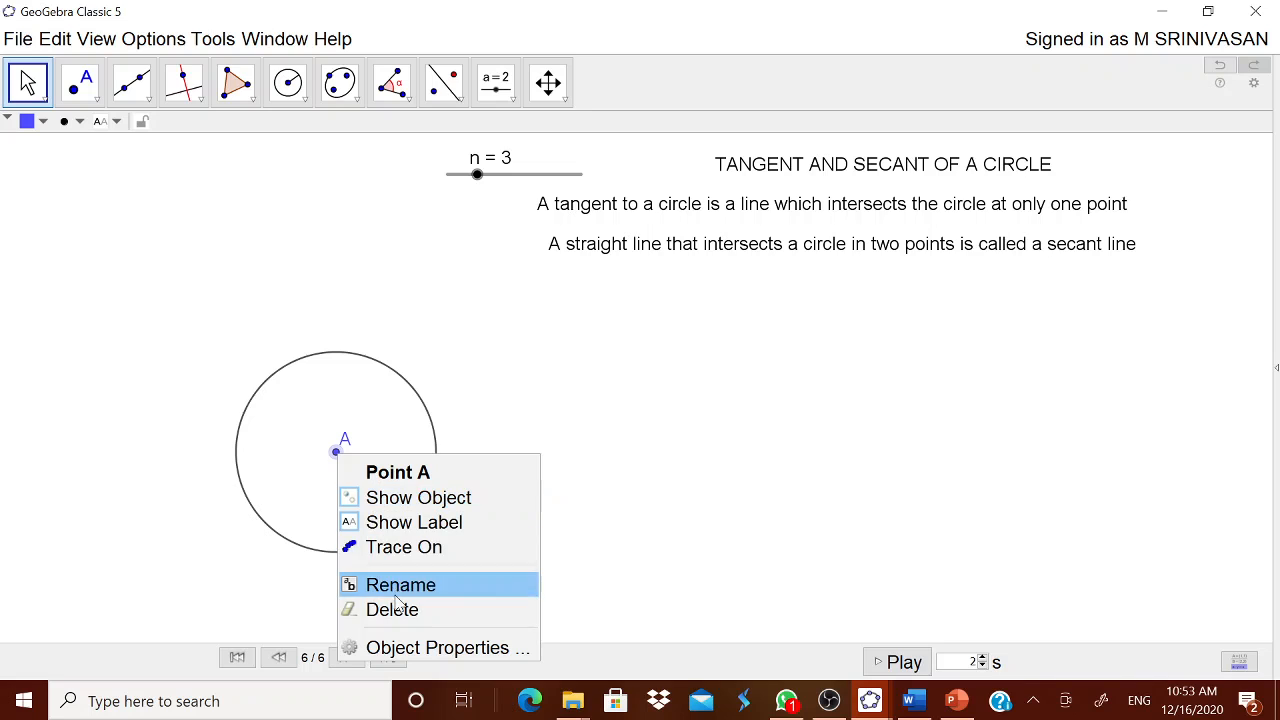
click(398, 584)
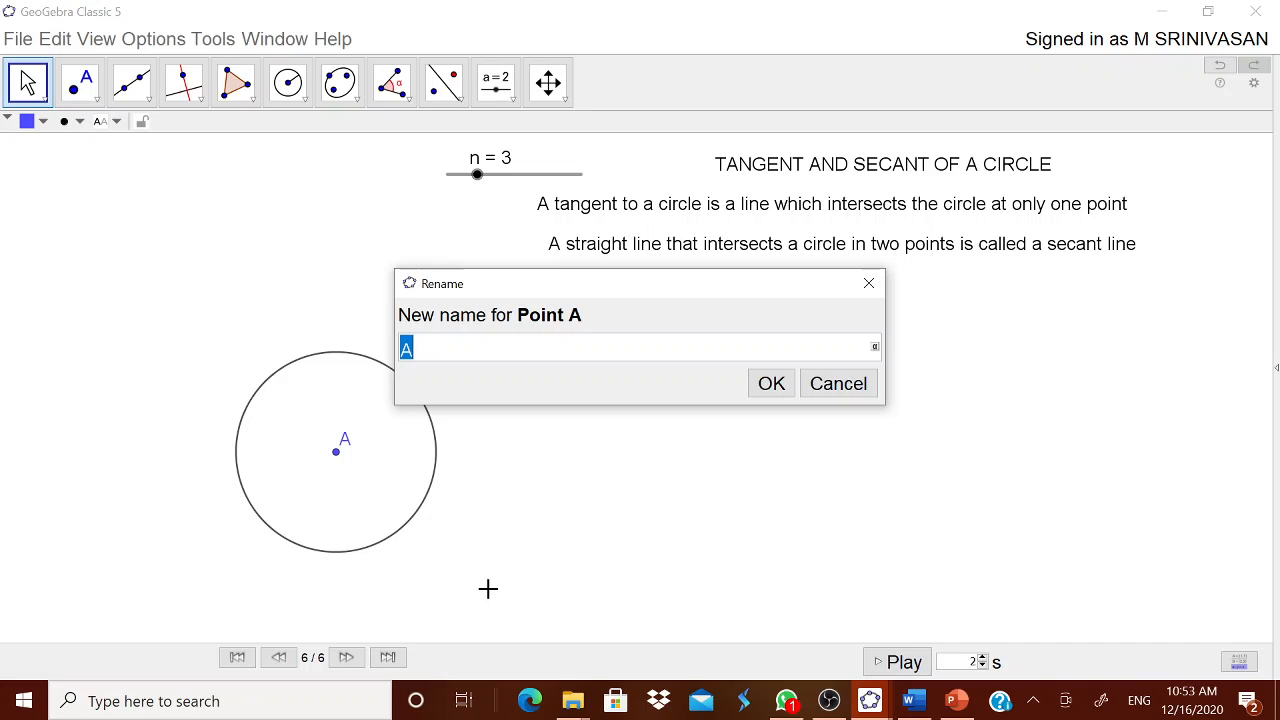
text(O)
click(770, 388)
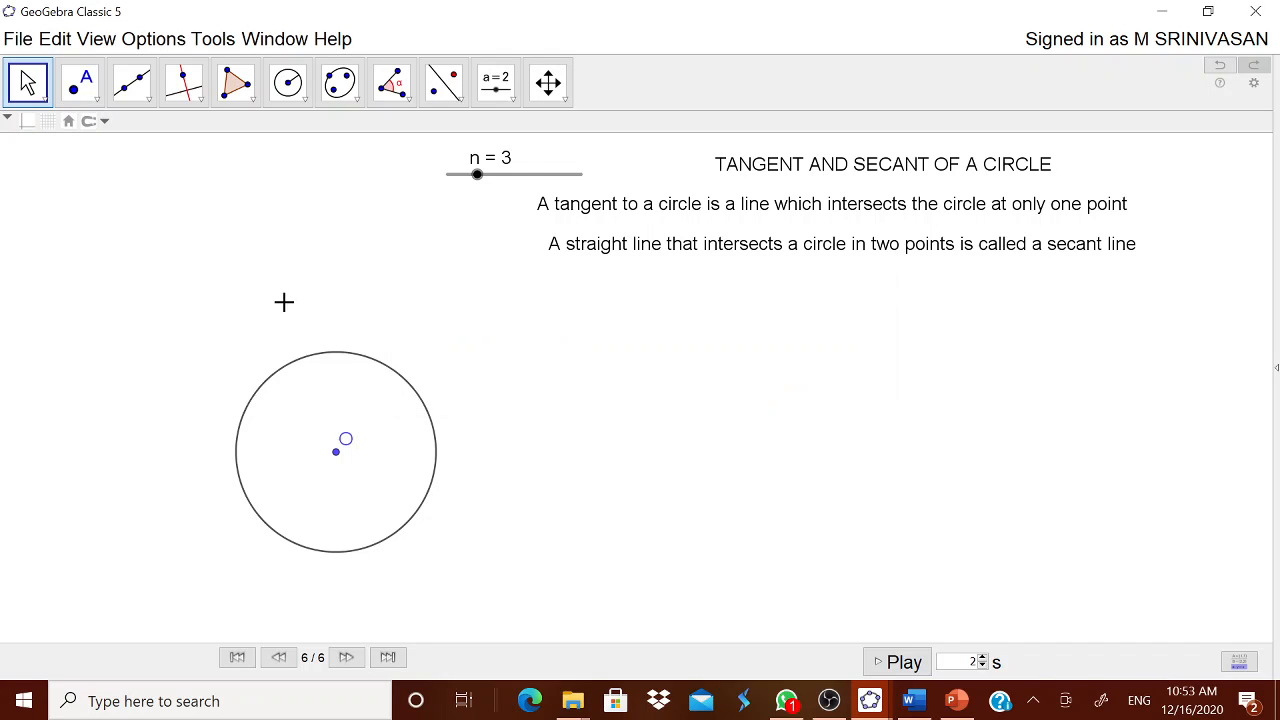
Place a free point outside the circle, to its right, and rename it P
click(96, 104)
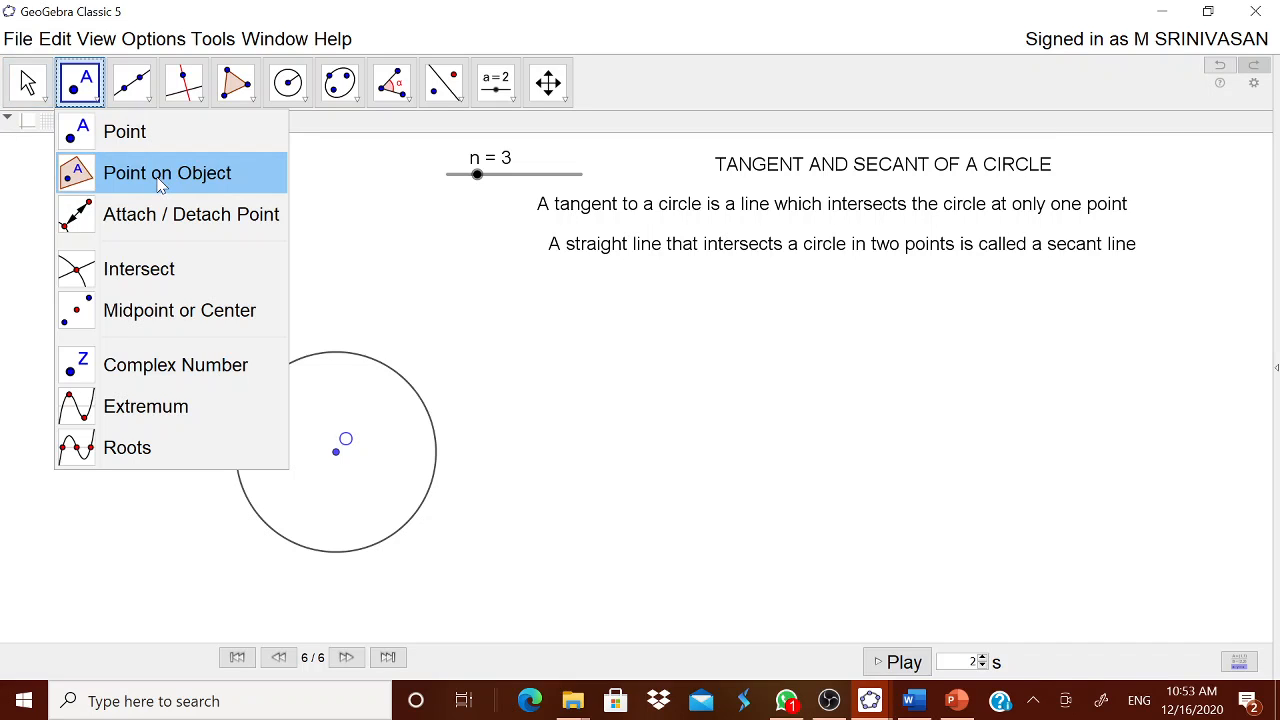
click(141, 131)
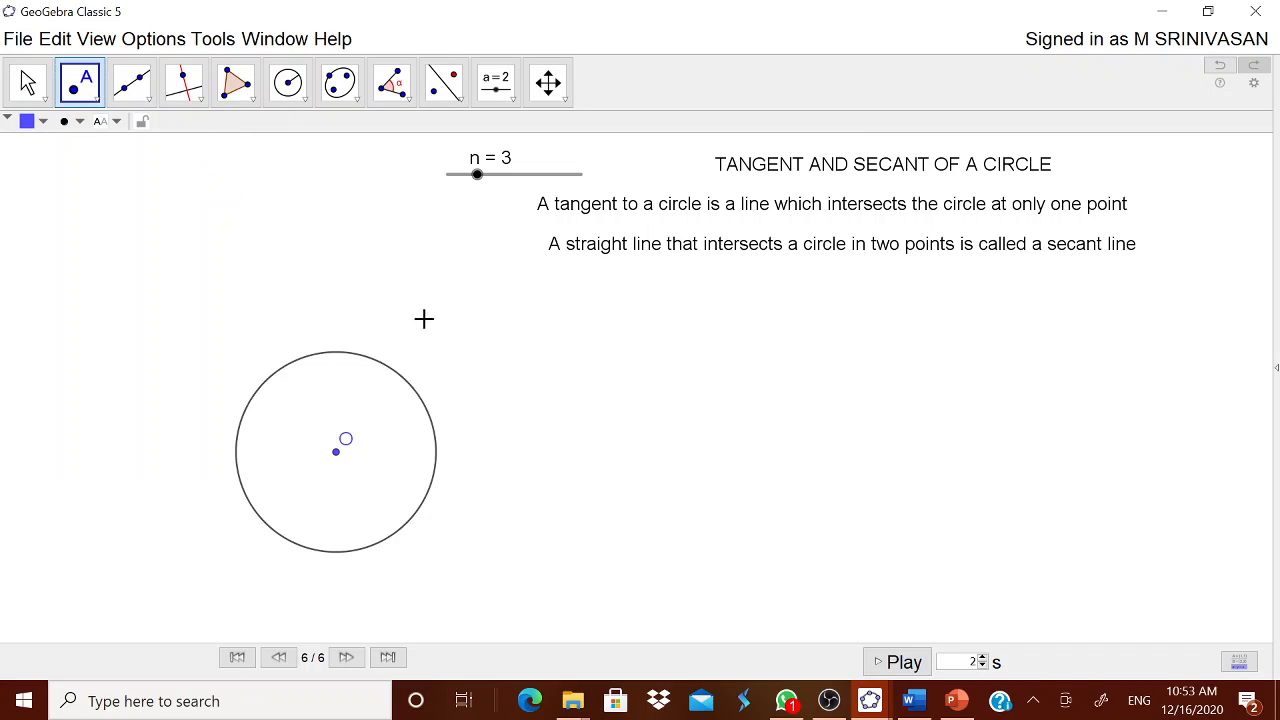
click(639, 434)
right_click(639, 438)
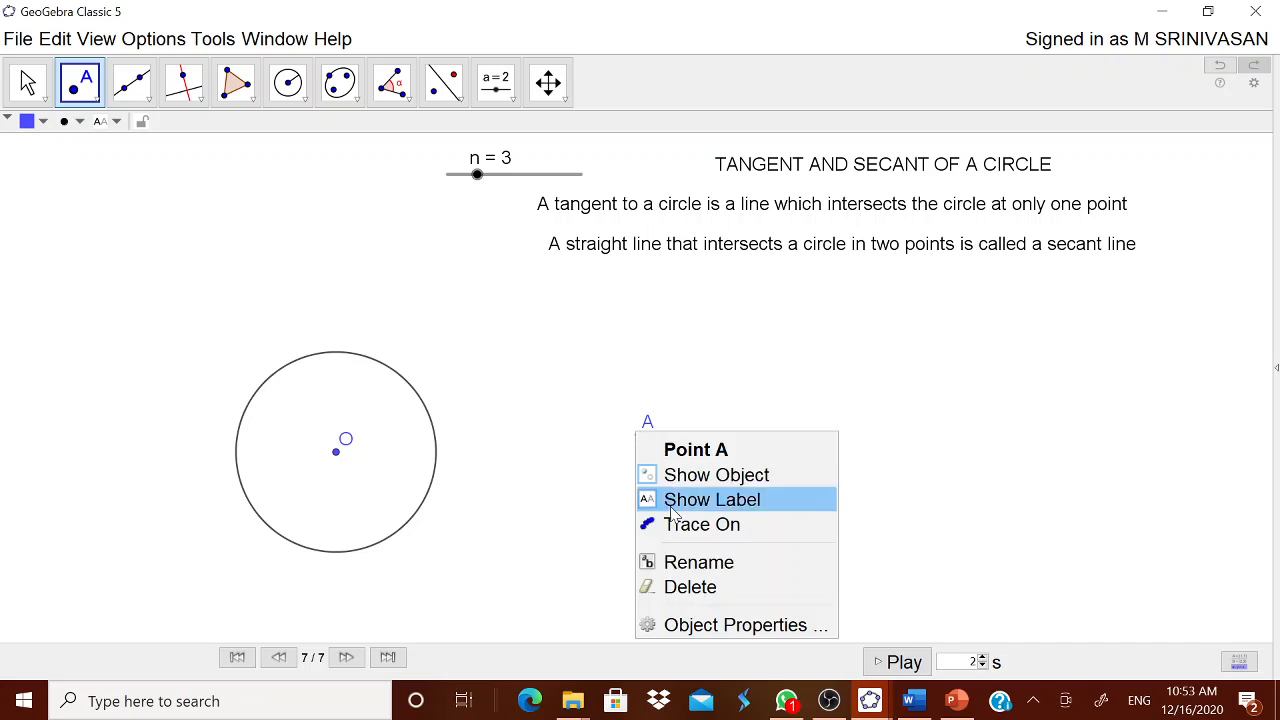
click(690, 562)
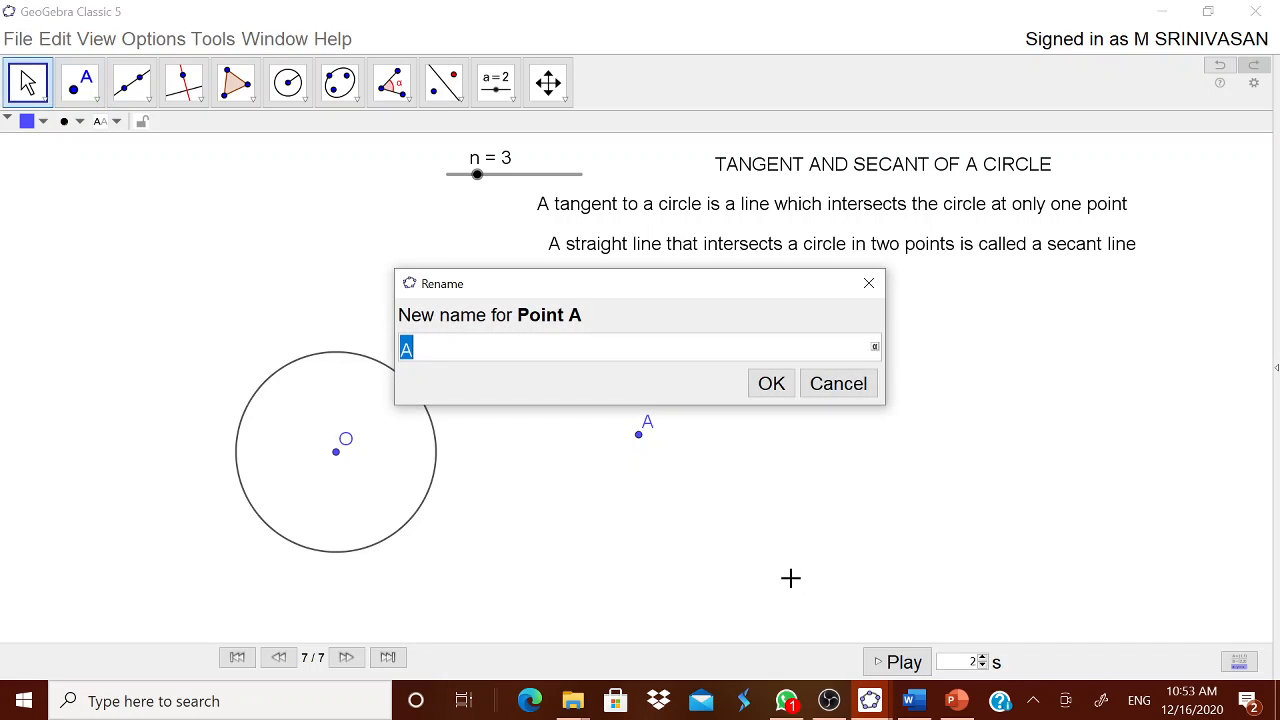
text(P)
click(772, 390)
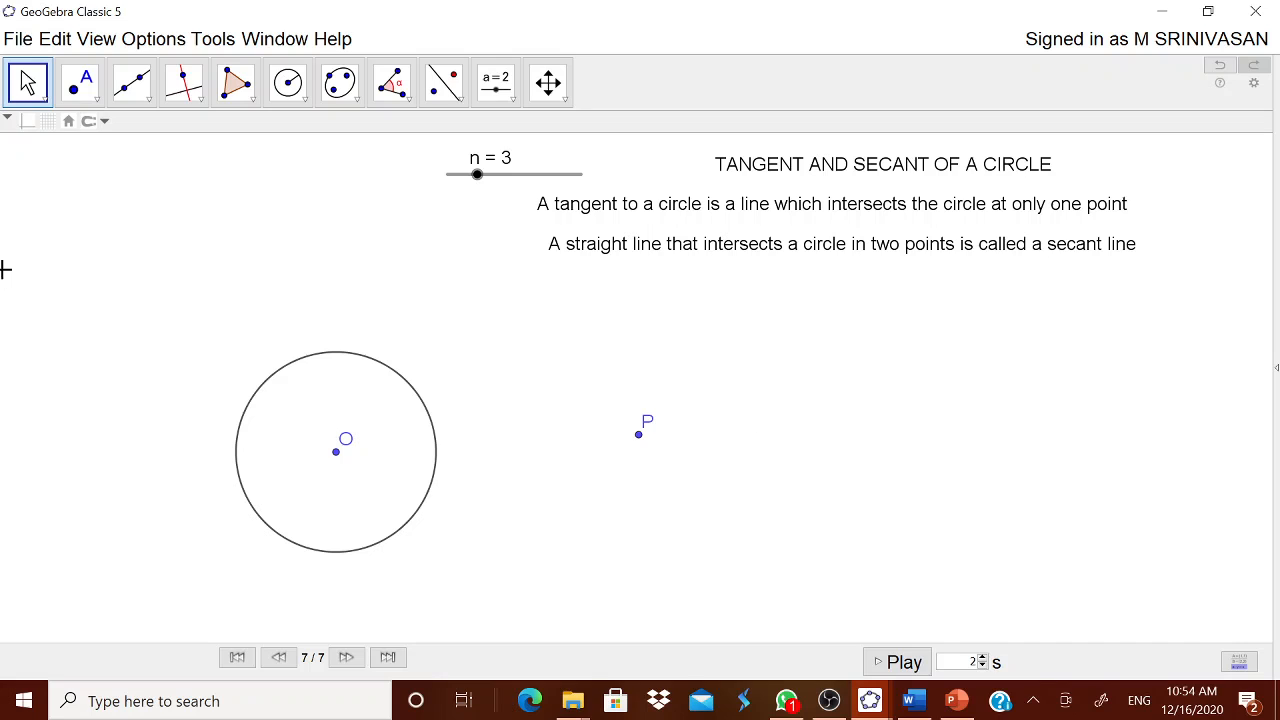
Place a point on the upper-left arc of the circle with Point on Object
click(90, 95)
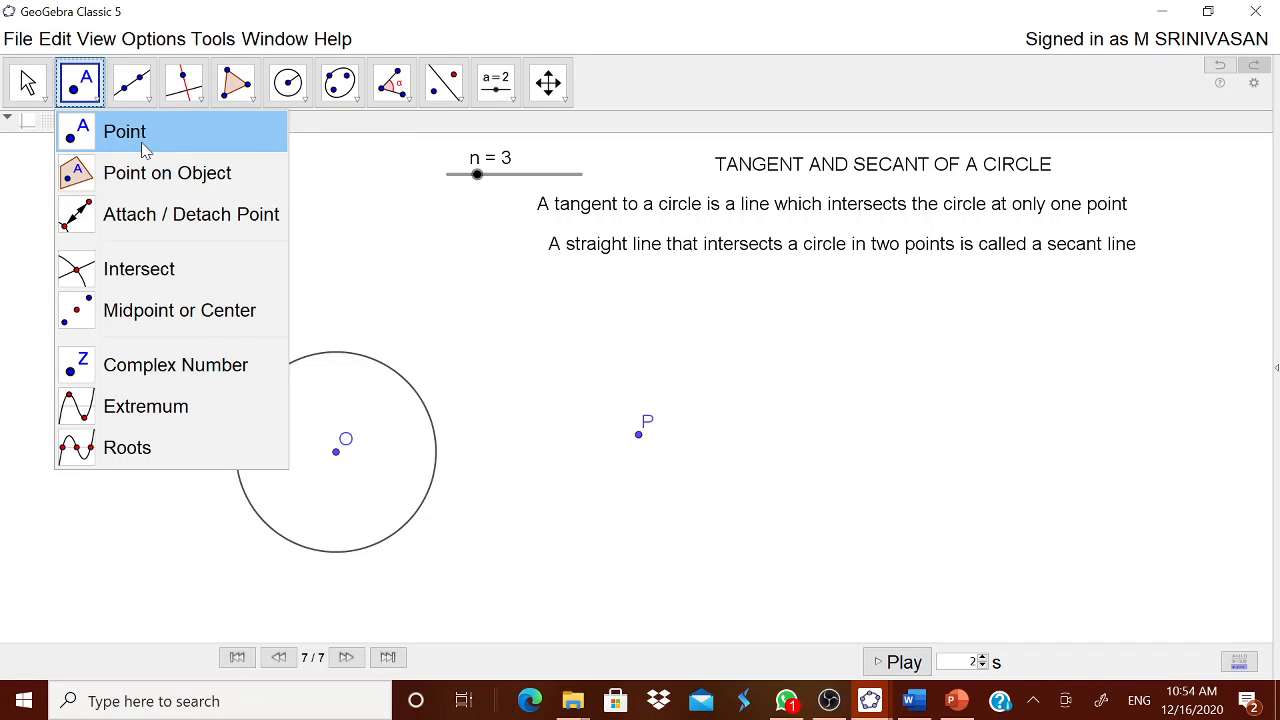
click(150, 173)
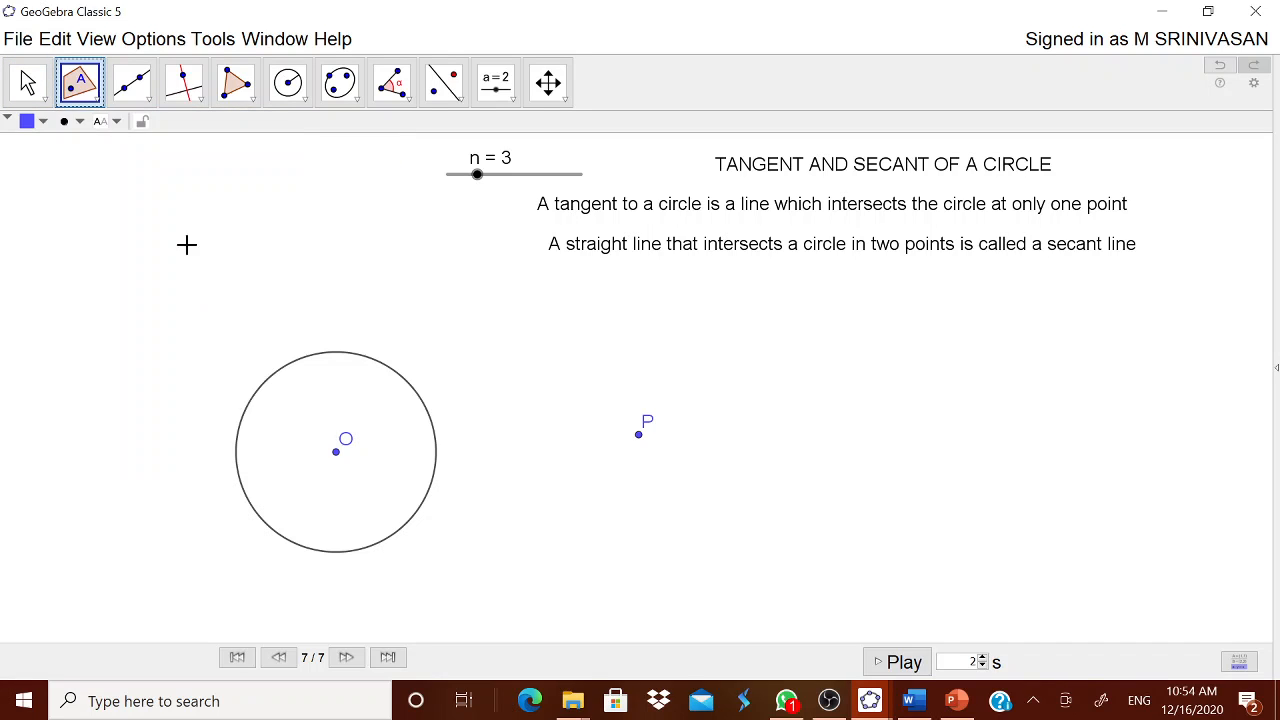
click(257, 392)
Draw a segment from point A on the circle to point P, and shift P slightly upward
click(131, 82)
click(165, 172)
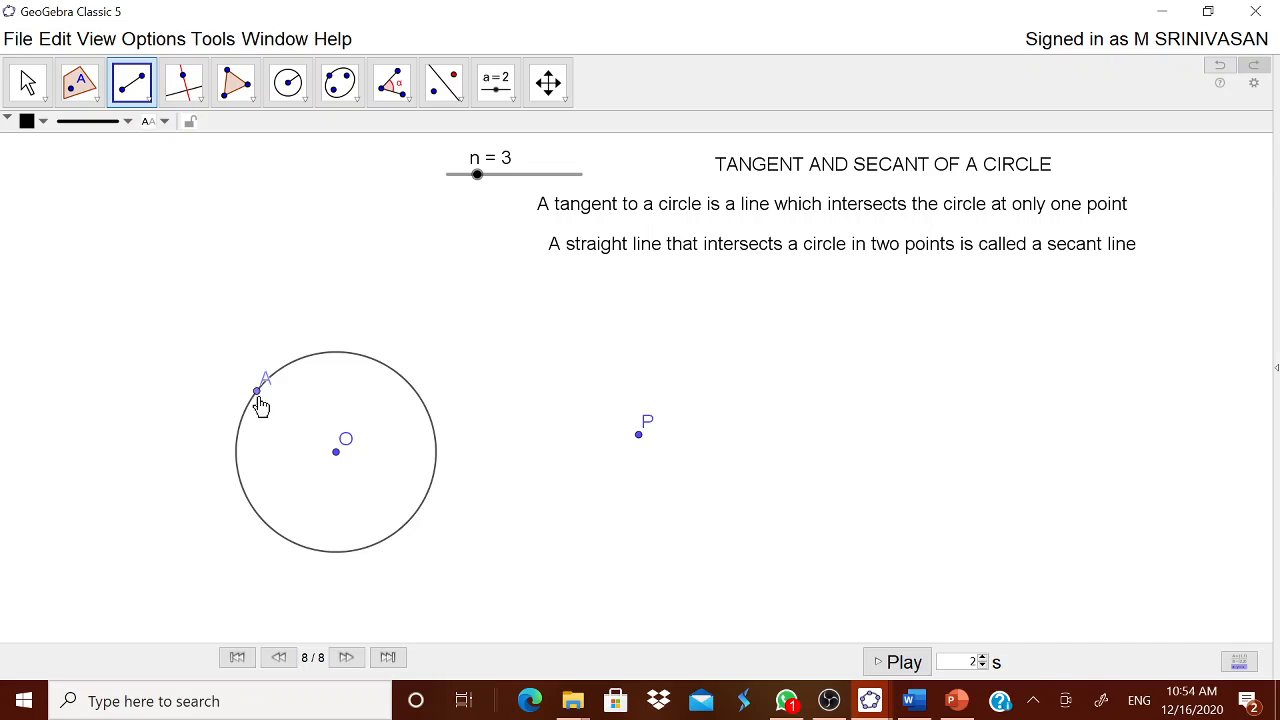
click(257, 392)
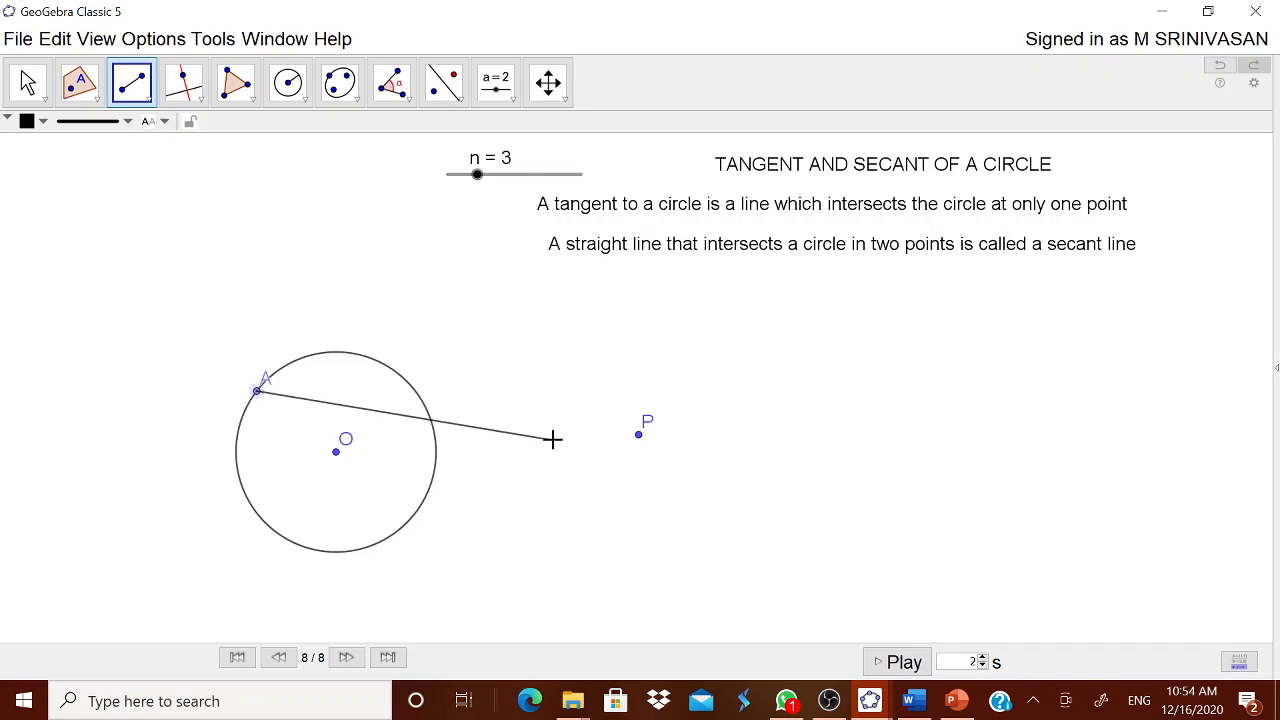
click(638, 434)
click(27, 82)
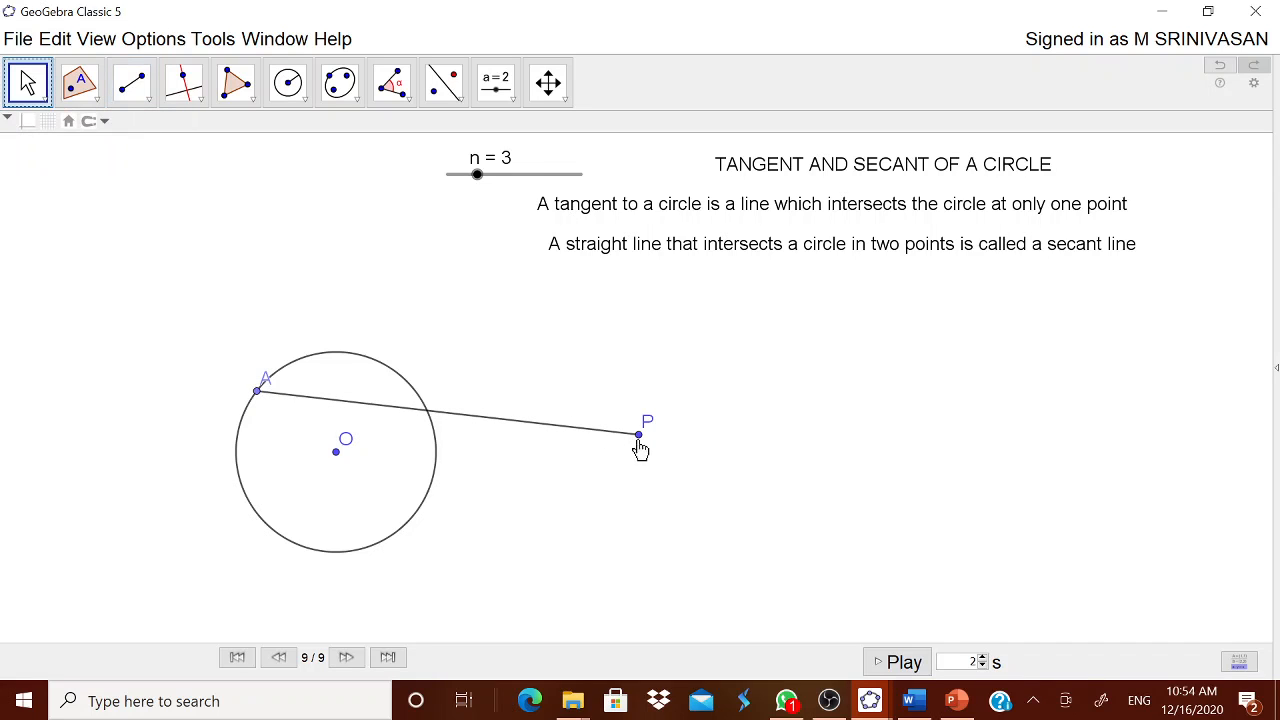
mouse_move(641, 443)
mouse_down()
mouse_move(620, 520)
mouse_move(638, 398)
mouse_move(626, 451)
mouse_move(636, 421)
mouse_up()
Create the intersection points of the circle and segment AP
click(94, 98)
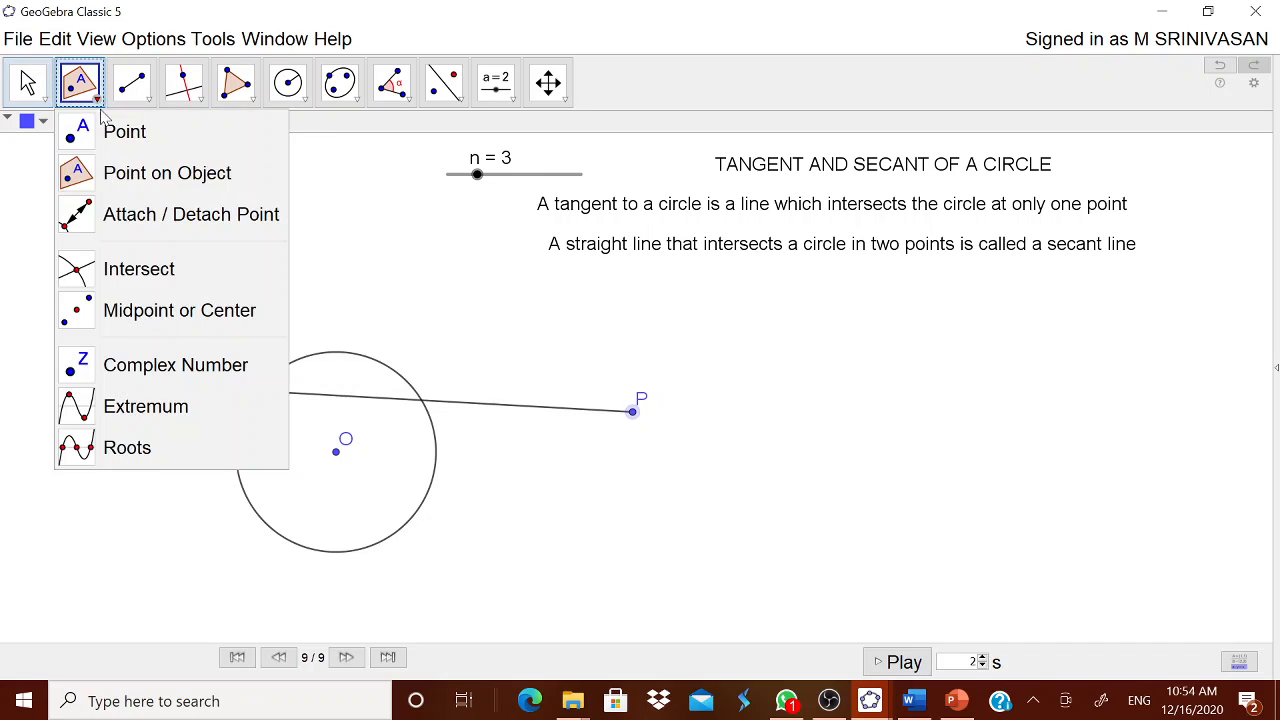
click(138, 269)
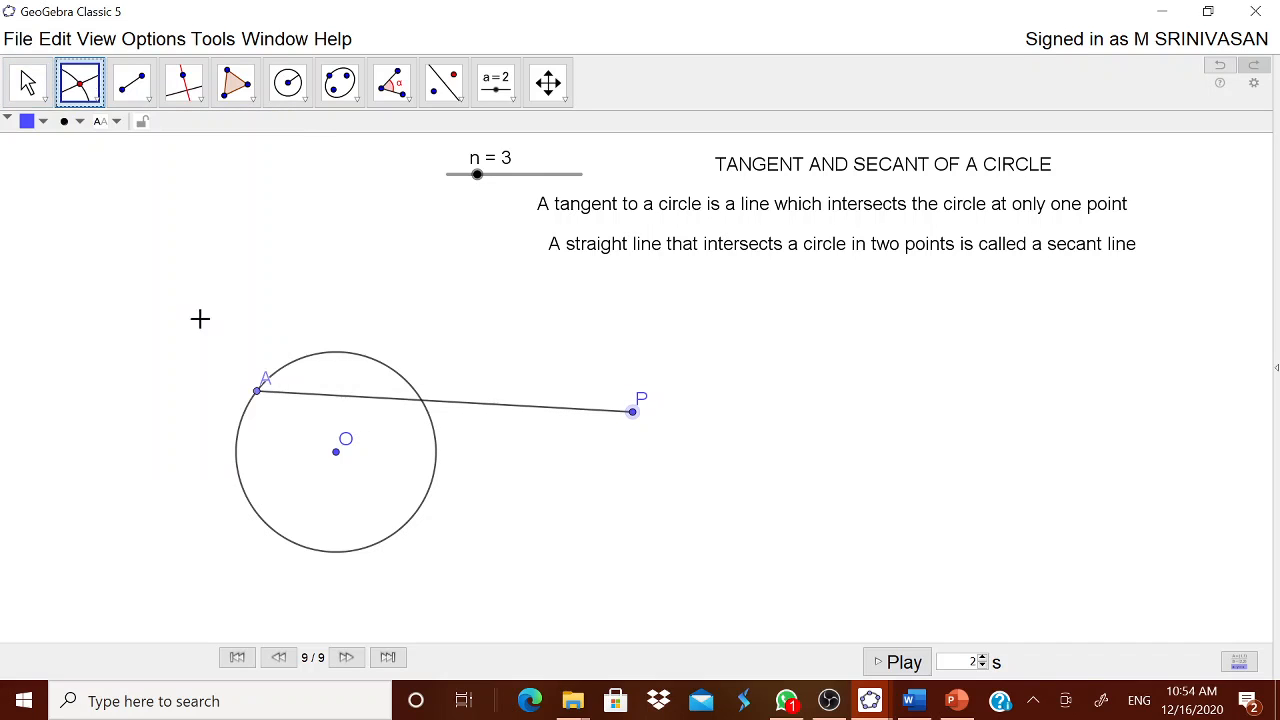
click(366, 360)
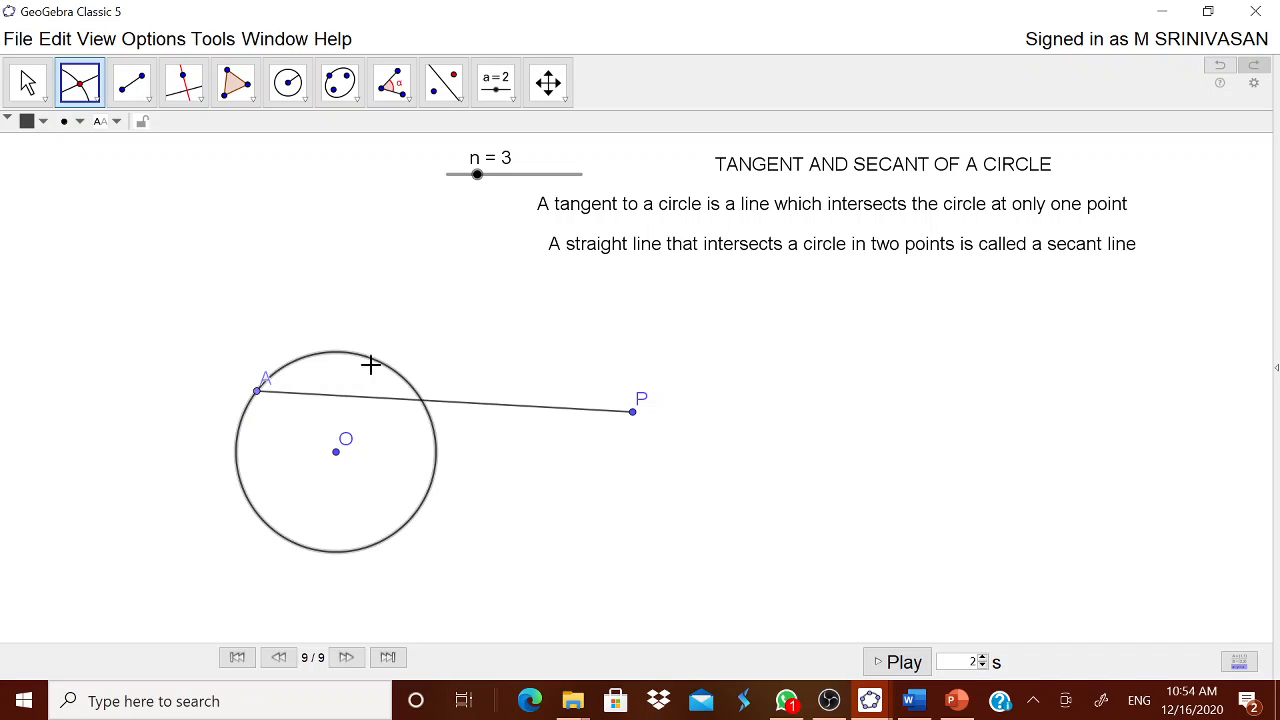
click(447, 408)
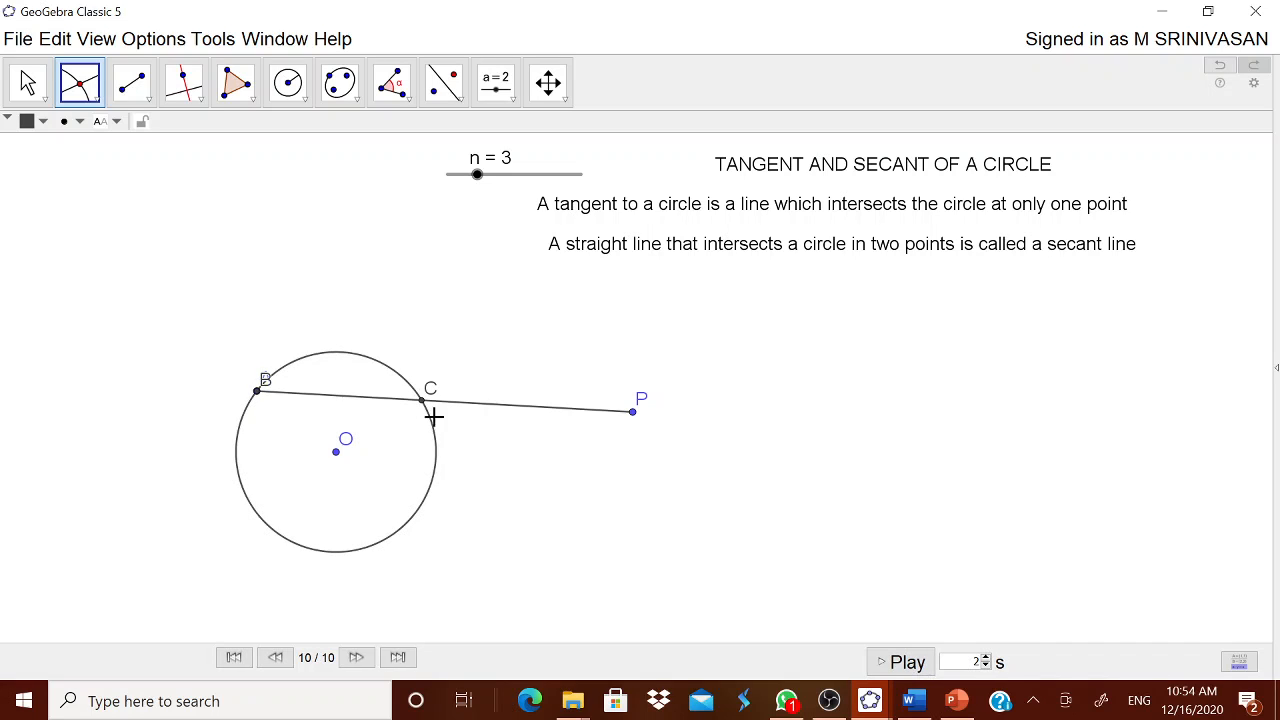
Move the label of point A outside the circle and hide the label of the intersection point B coinciding with it
click(27, 84)
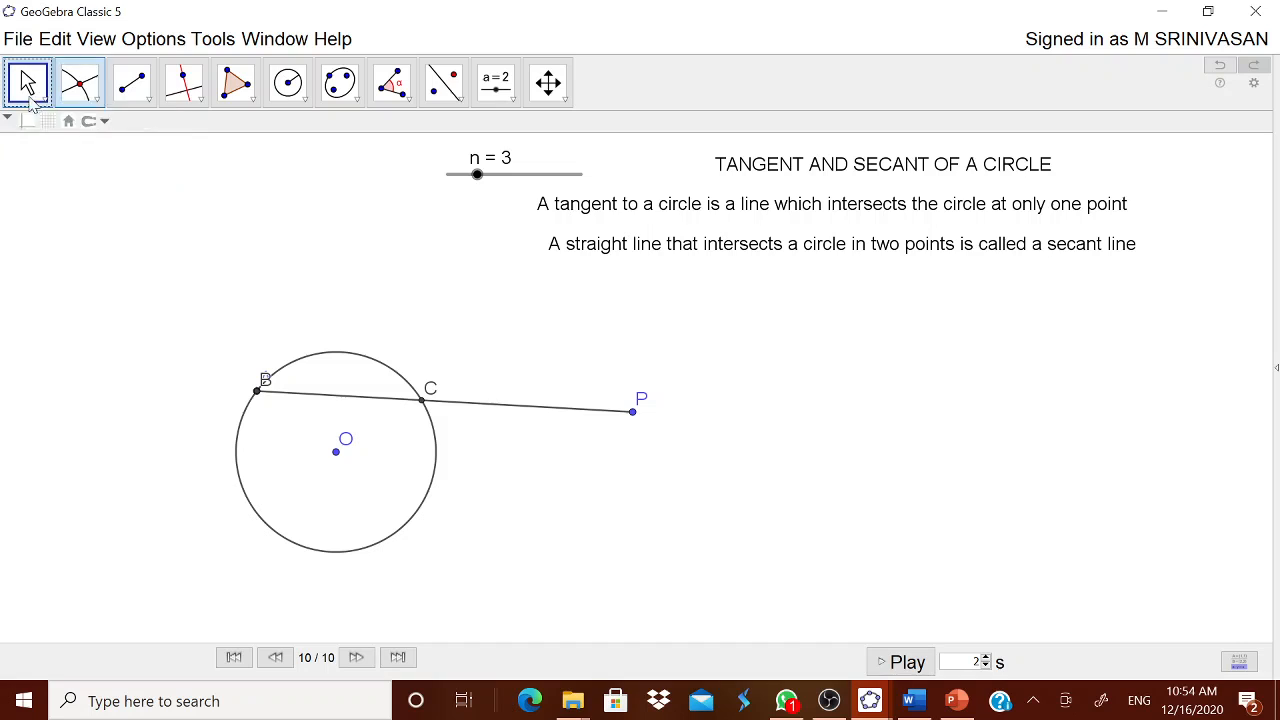
right_click(260, 399)
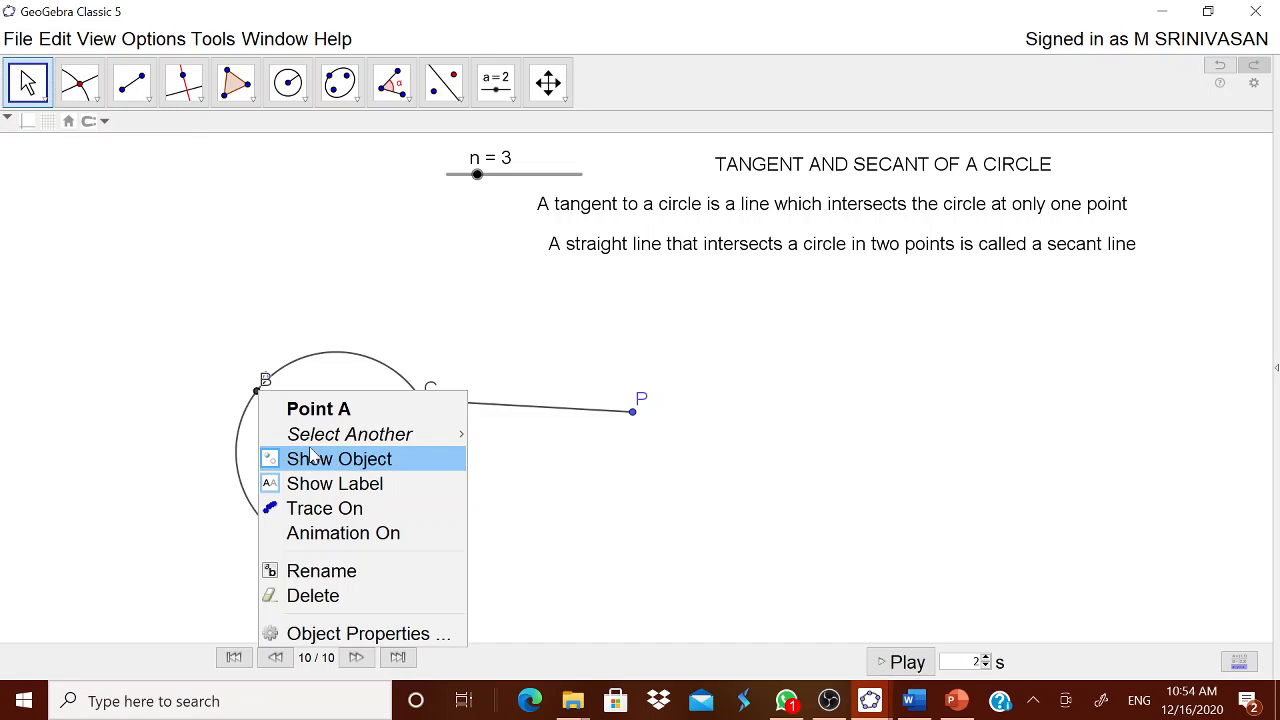
drag(263, 386, 231, 387)
right_click(261, 391)
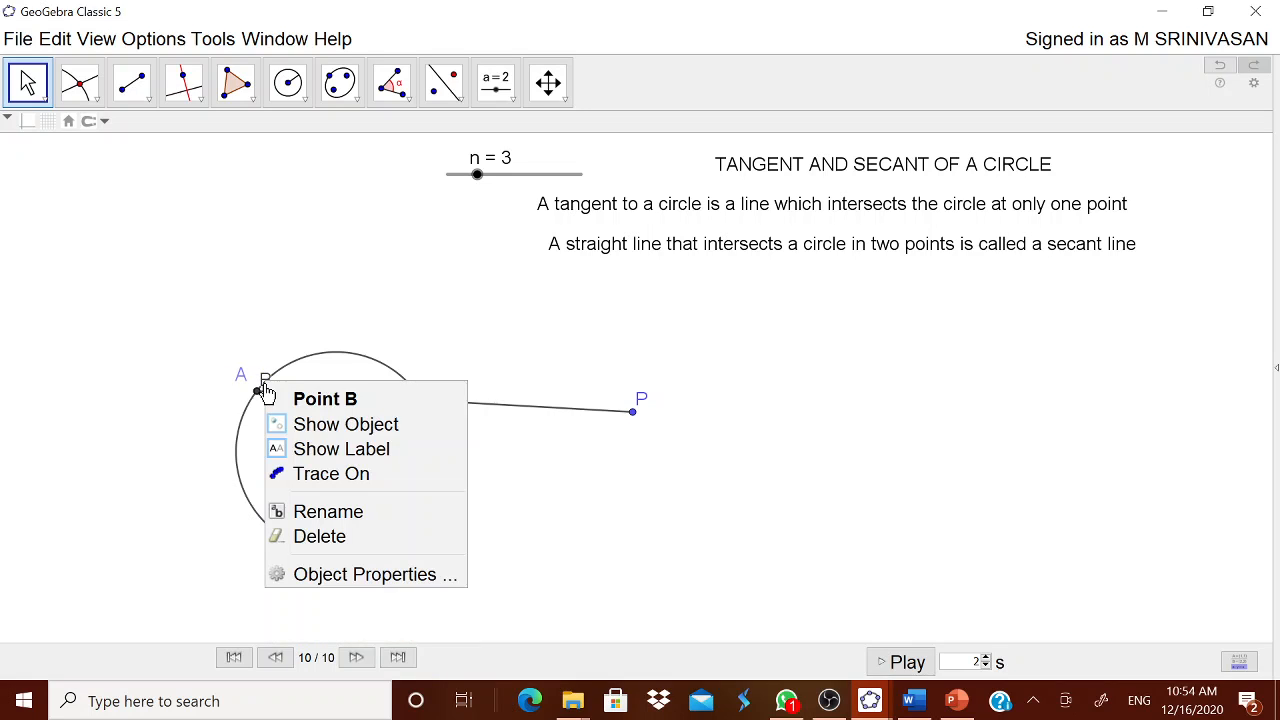
click(358, 450)
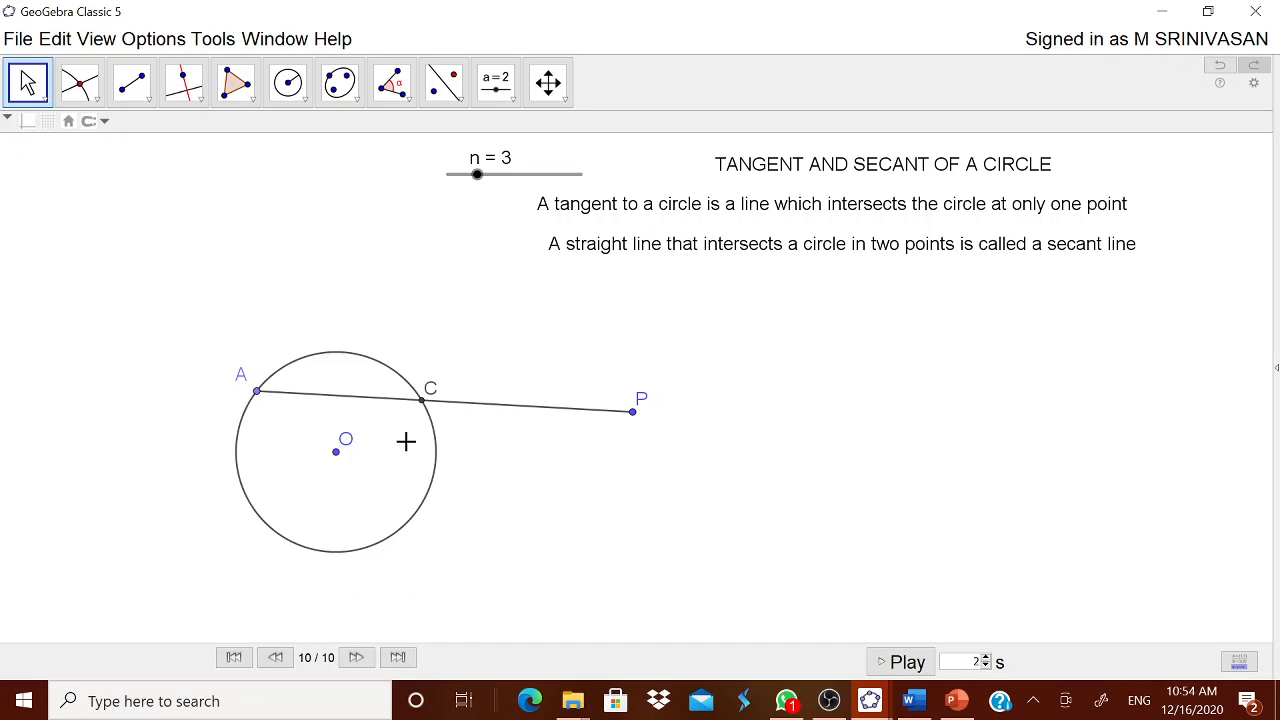
Rename intersection point C to B, and shift P slightly toward the circle and A slightly along it
right_click(423, 408)
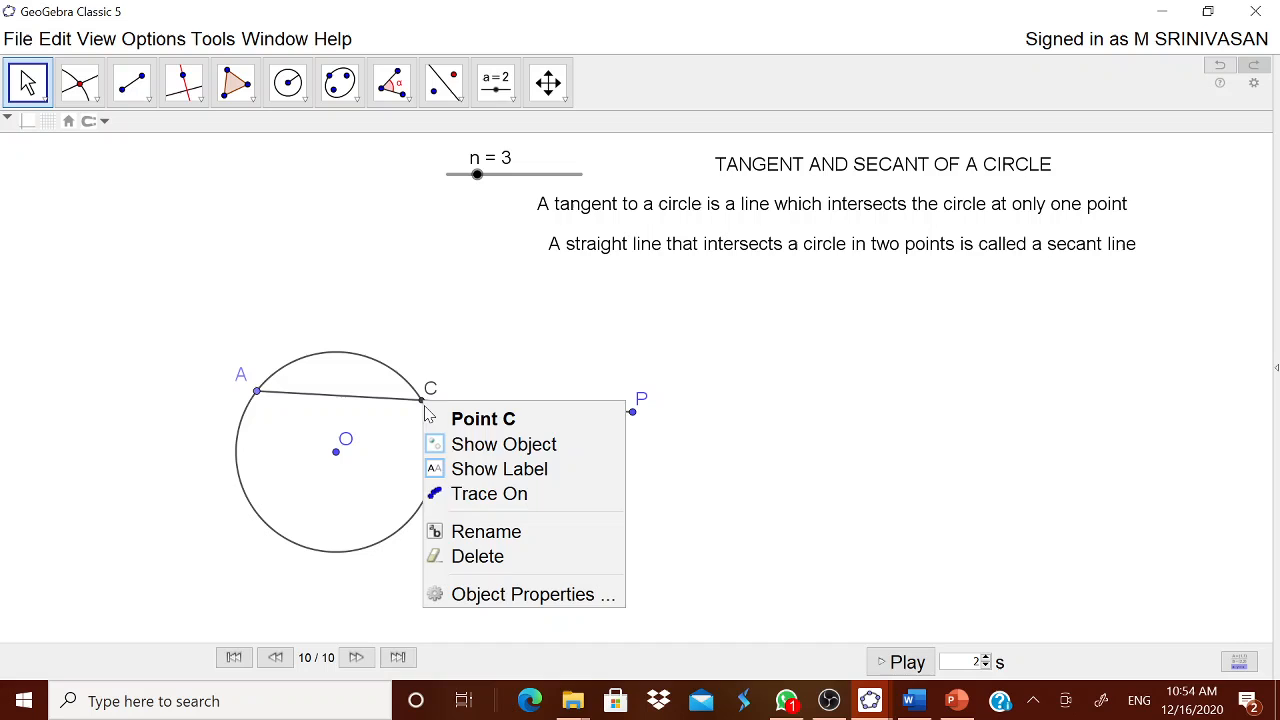
click(480, 528)
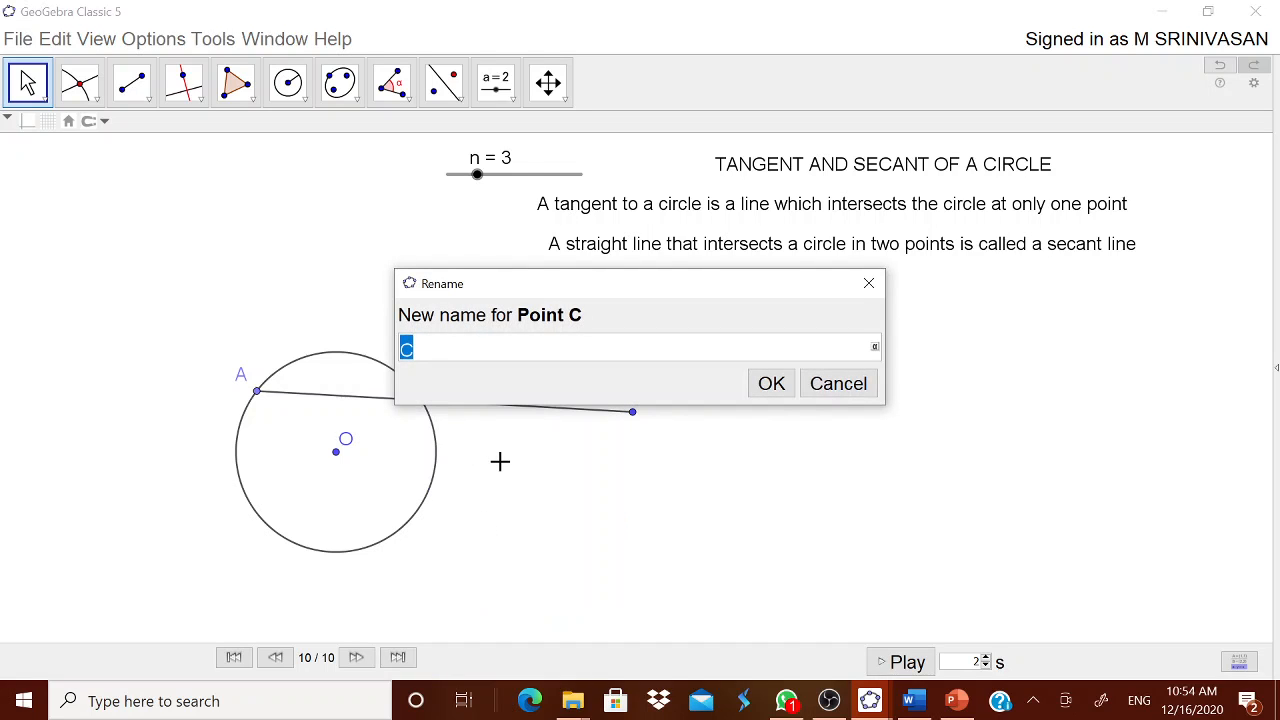
text(B)
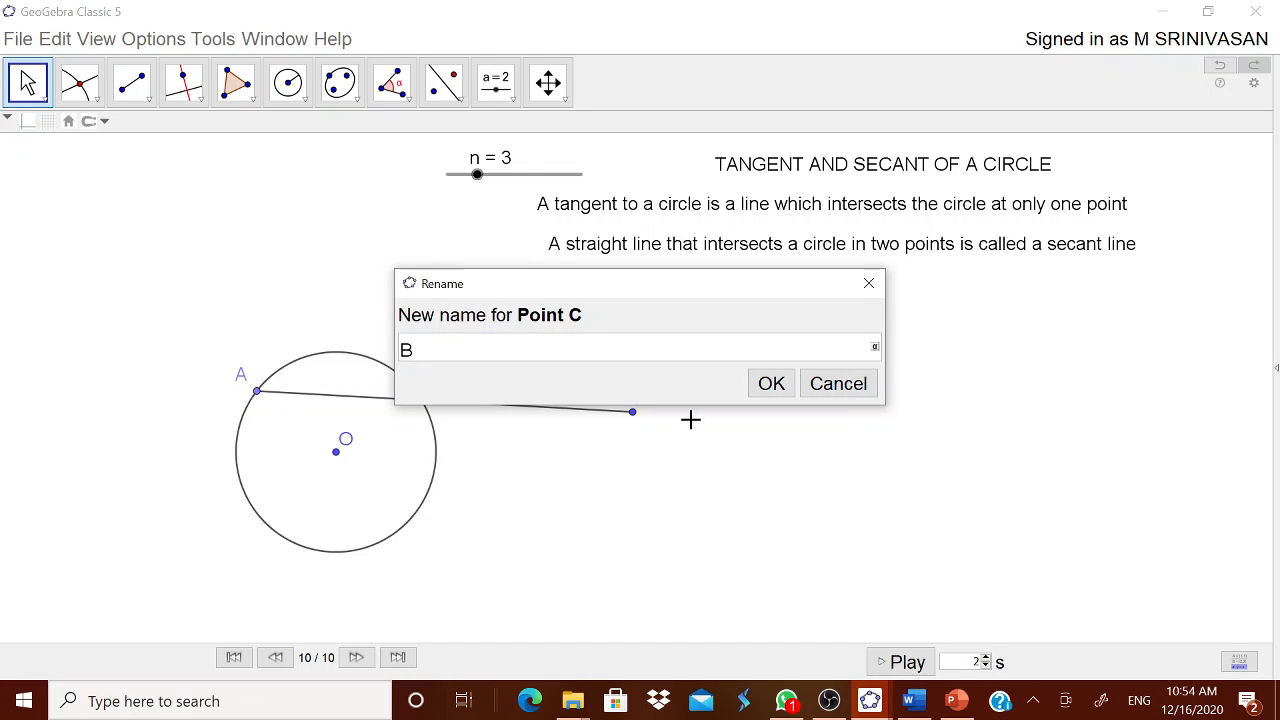
click(771, 384)
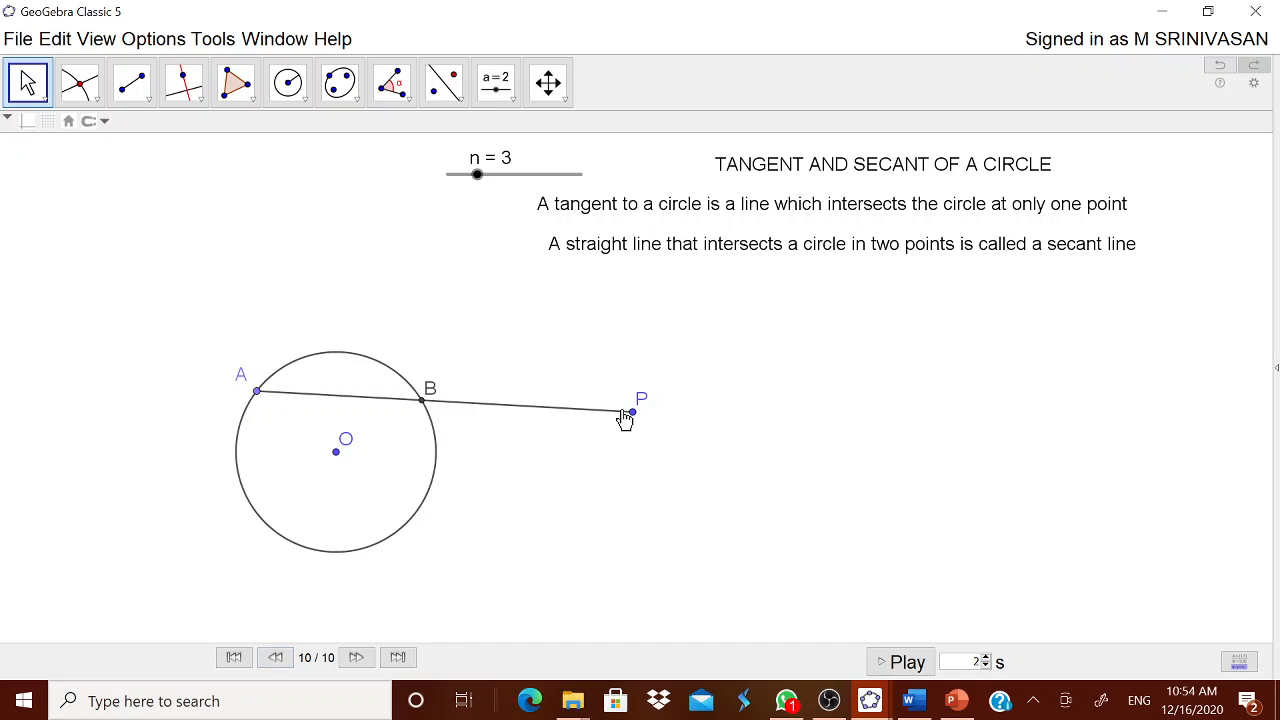
mouse_move(631, 420)
mouse_down()
mouse_move(617, 503)
mouse_move(629, 386)
mouse_move(583, 535)
mouse_move(611, 426)
mouse_up()
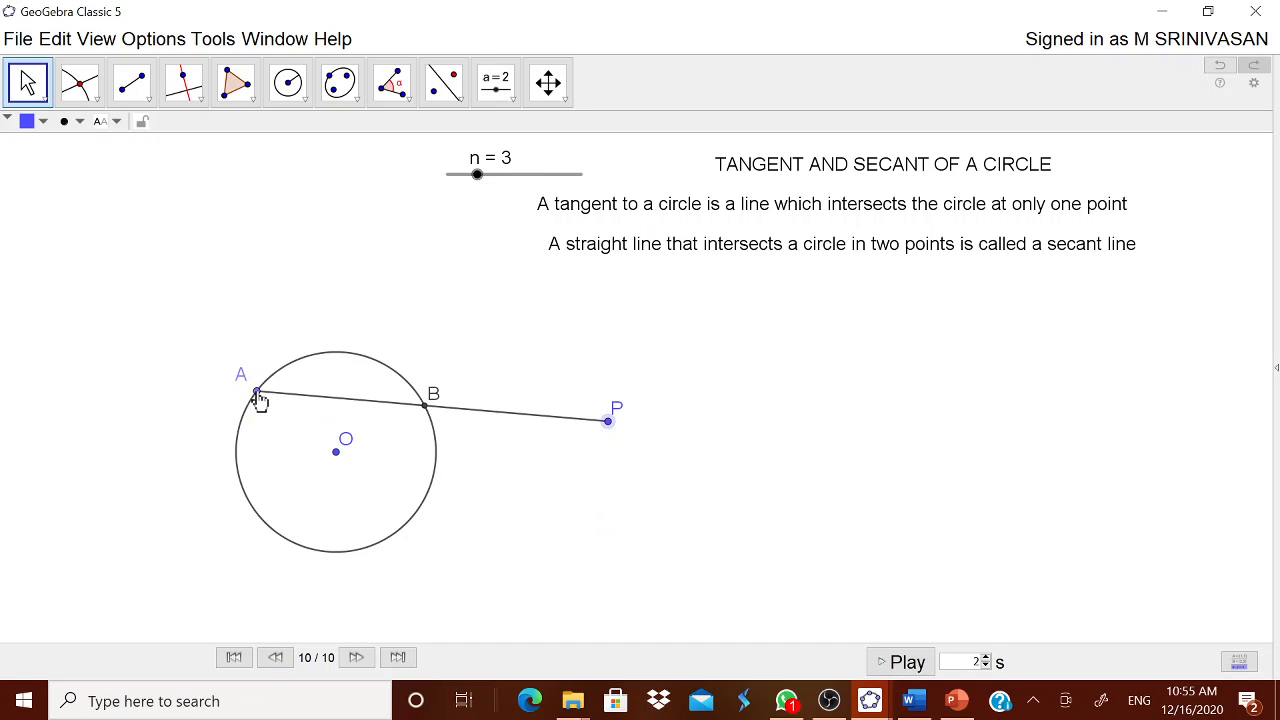
mouse_move(258, 396)
mouse_down()
mouse_move(248, 466)
mouse_move(264, 392)
mouse_up()
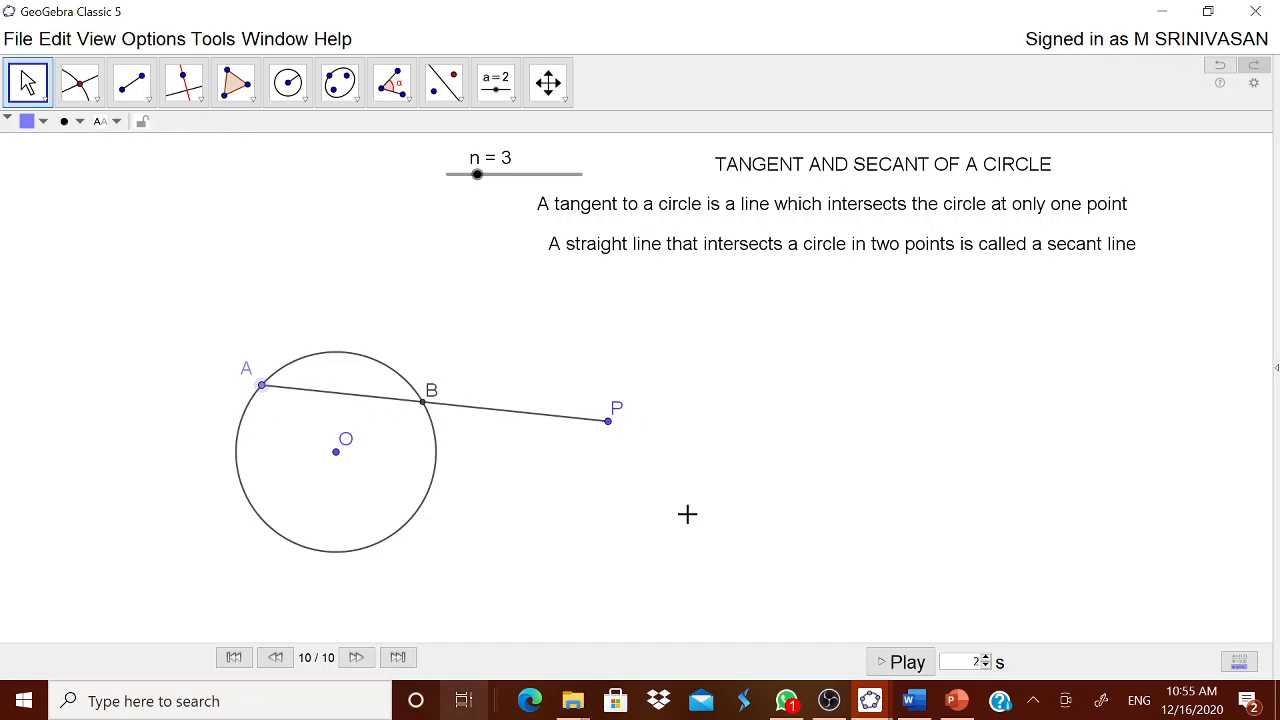
Construct the tangents from point P to the circle
click(205, 100)
click(257, 314)
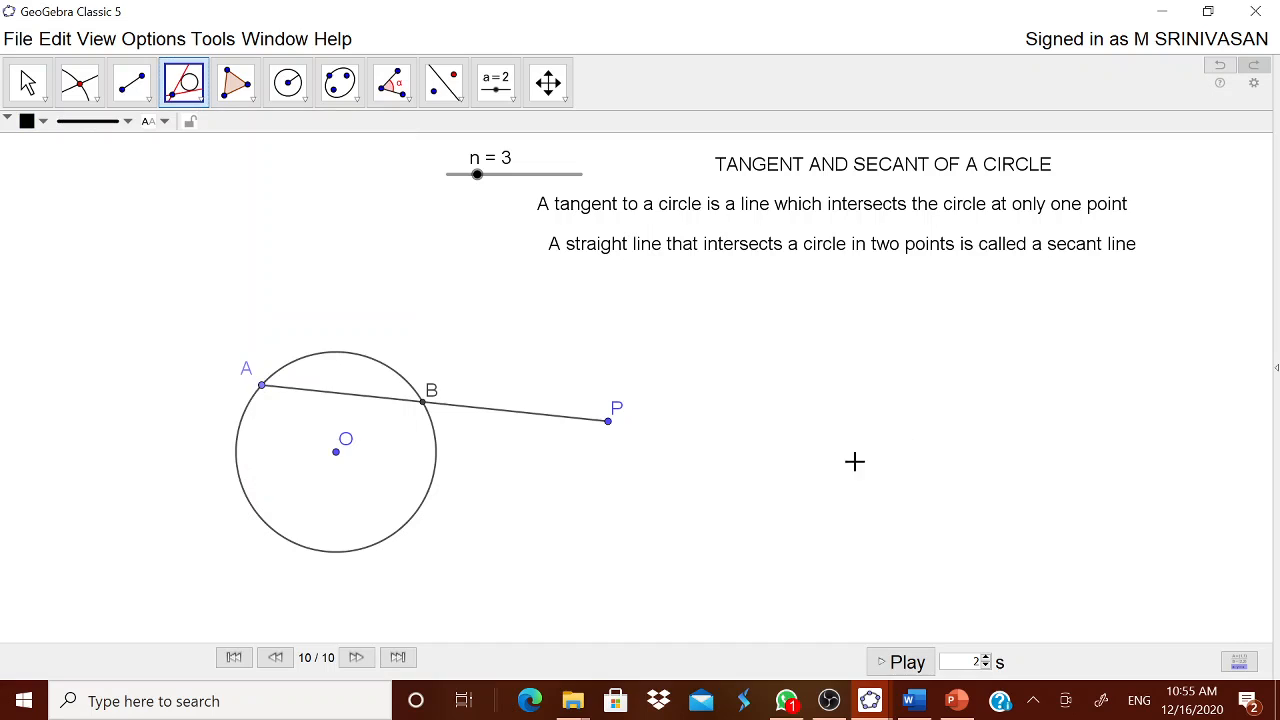
click(609, 424)
click(415, 511)
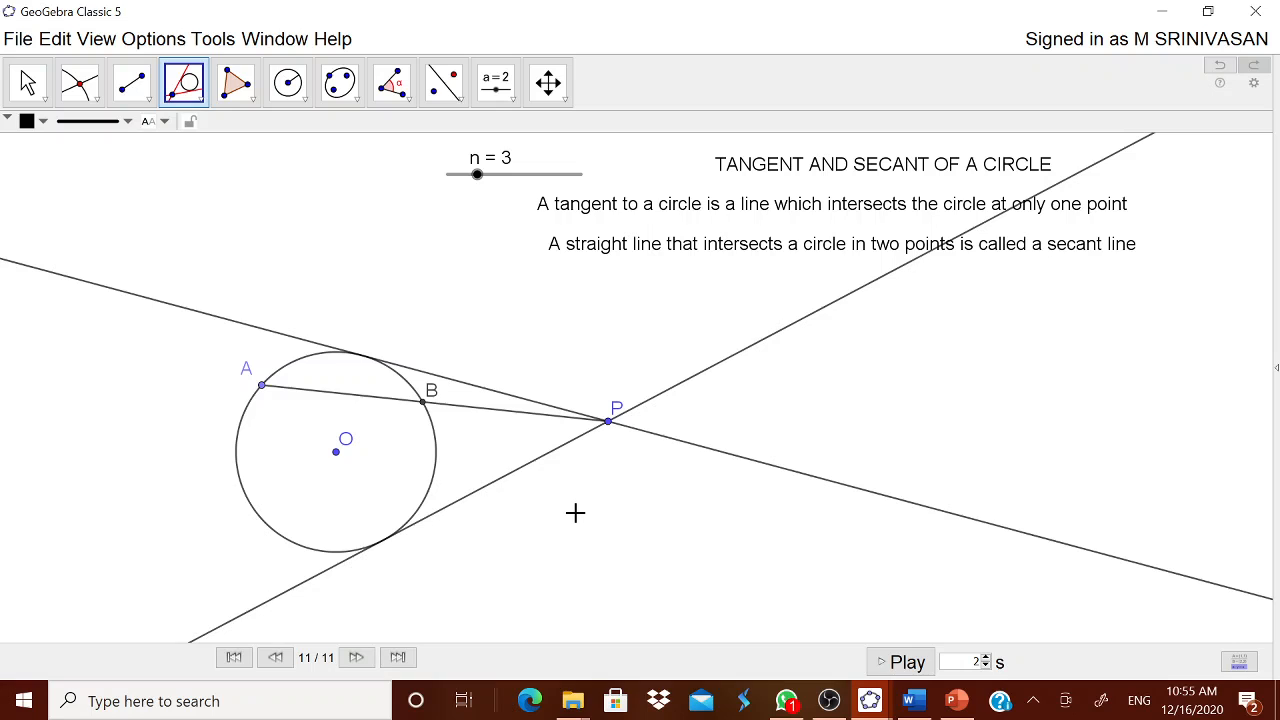
Create the intersection point of the circle and the lower tangent line
click(148, 100)
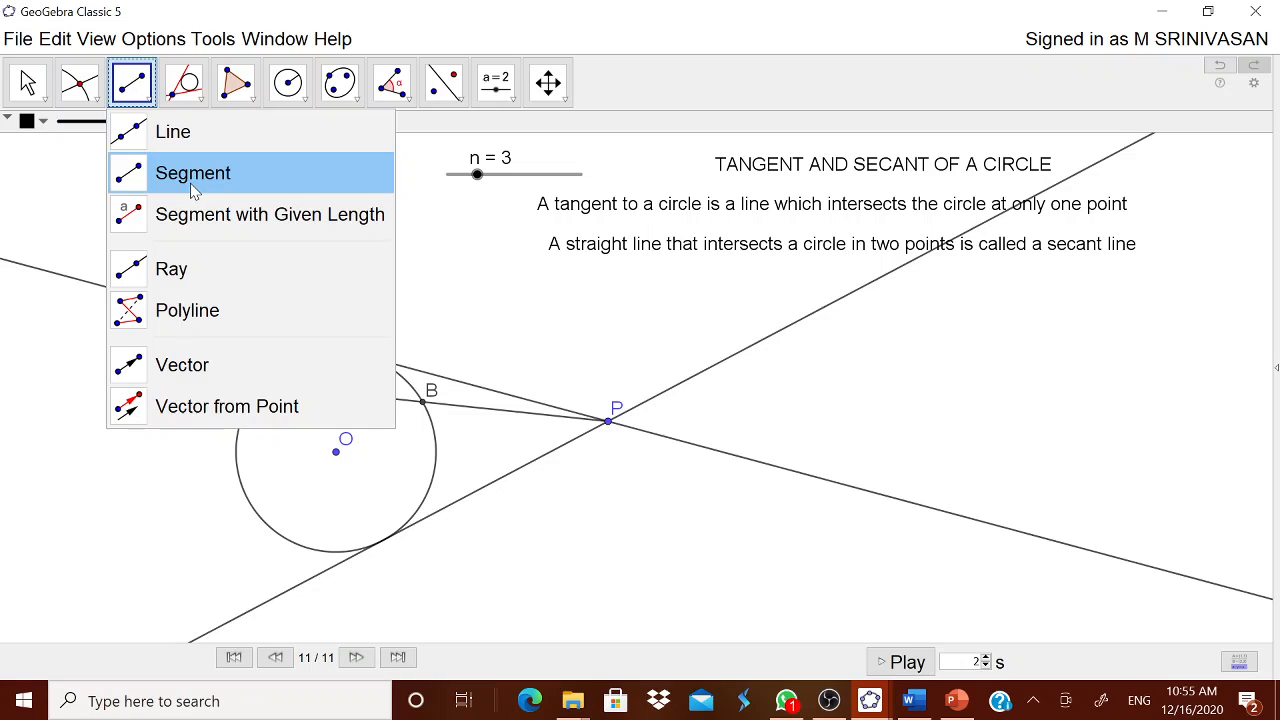
click(95, 97)
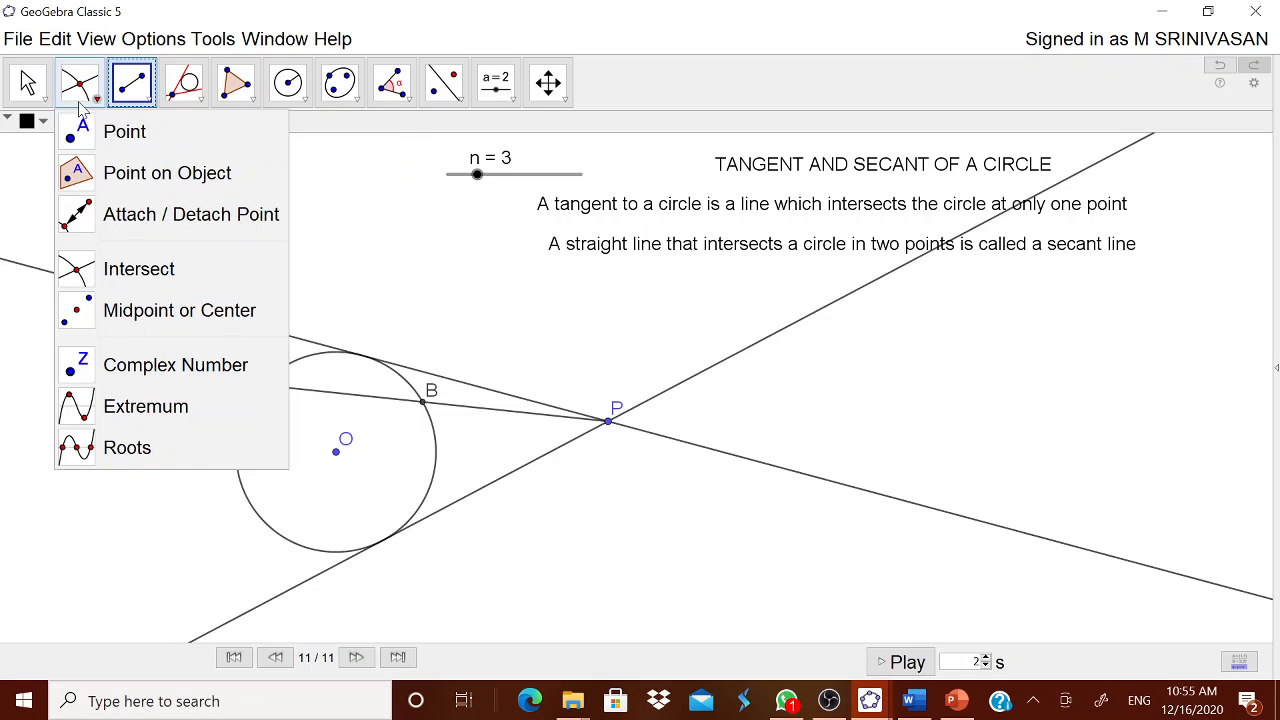
click(149, 270)
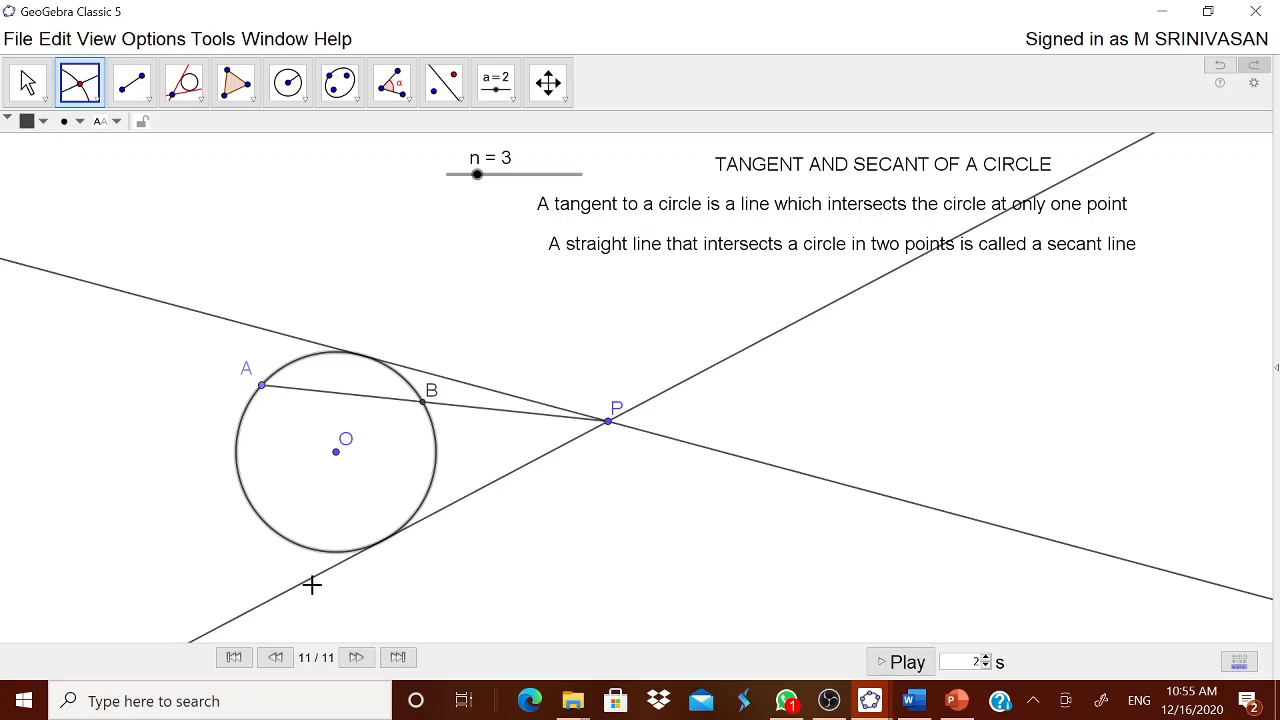
click(312, 584)
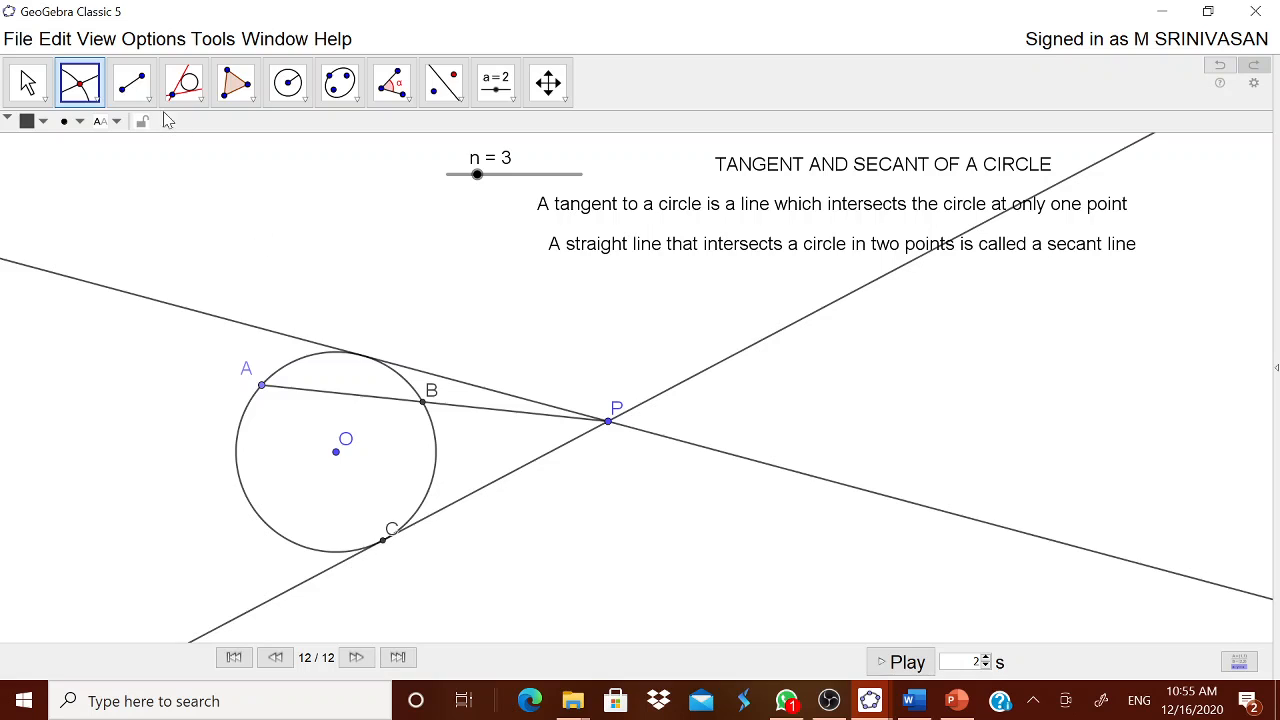
Draw a segment from point P to the lower tangent's contact point C
click(131, 82)
click(165, 171)
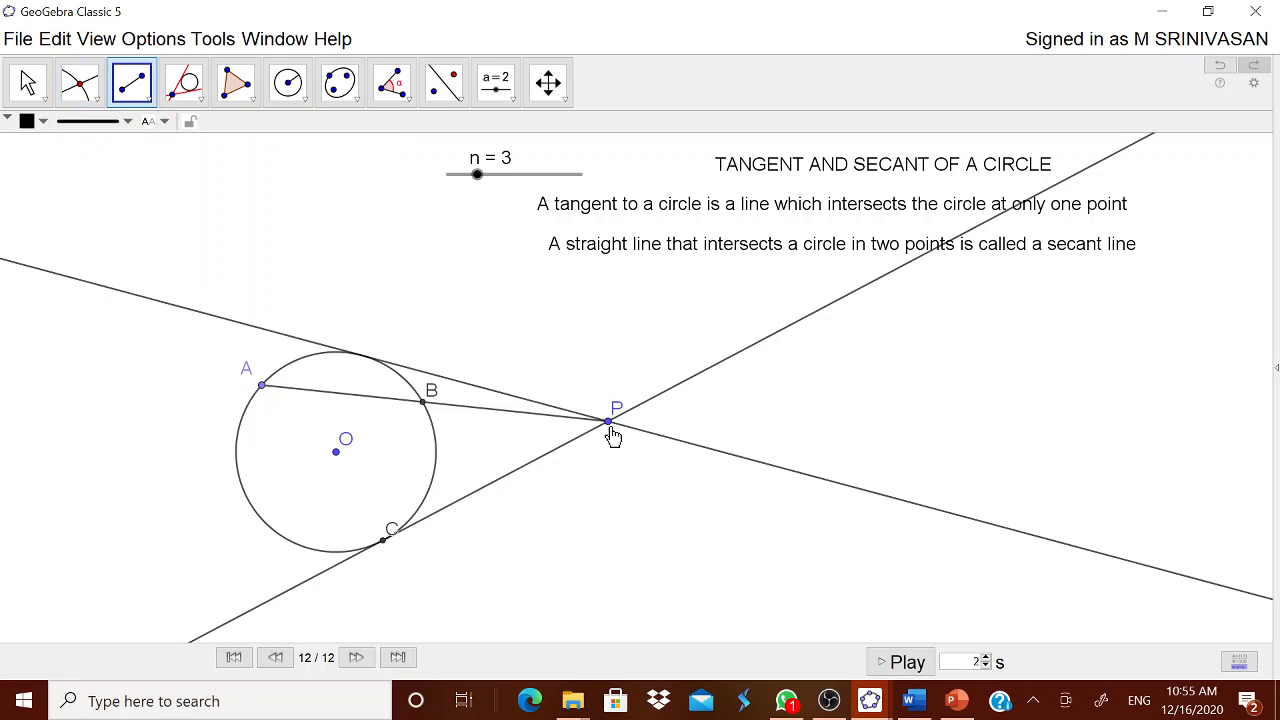
click(608, 423)
click(384, 542)
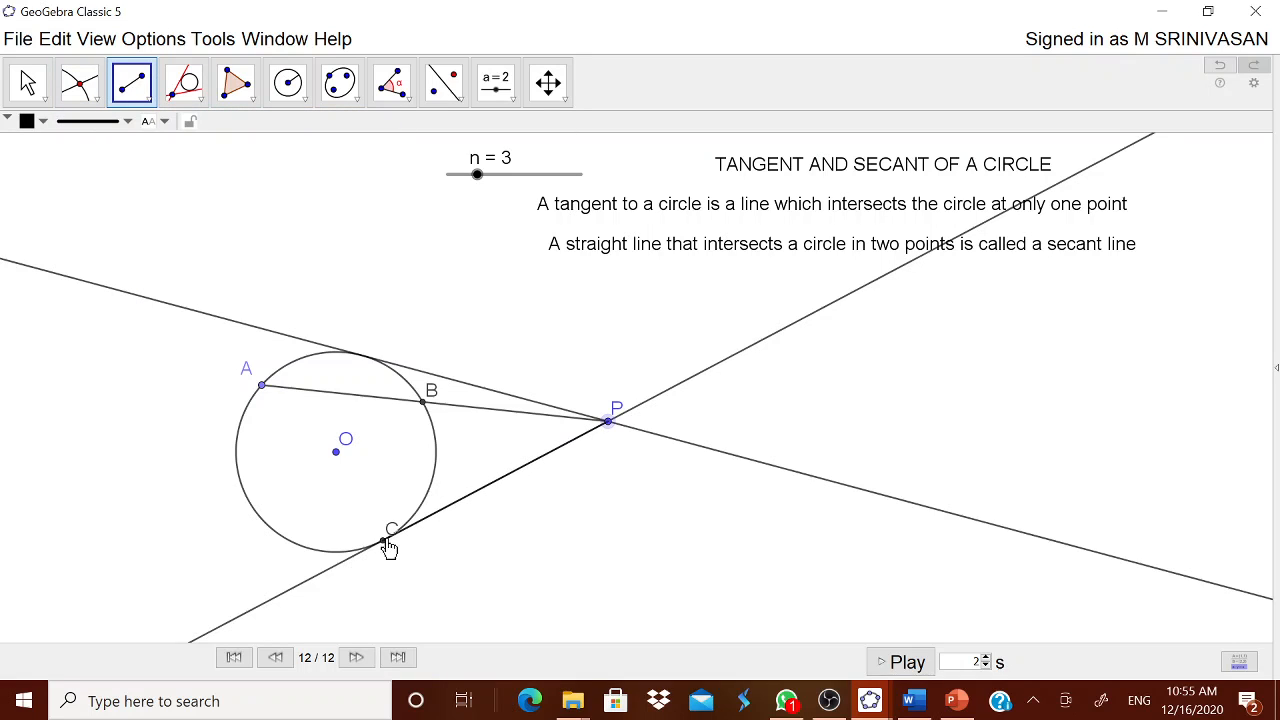
click(383, 543)
Rename the lower tangent's contact point to T
right_click(384, 545)
click(443, 643)
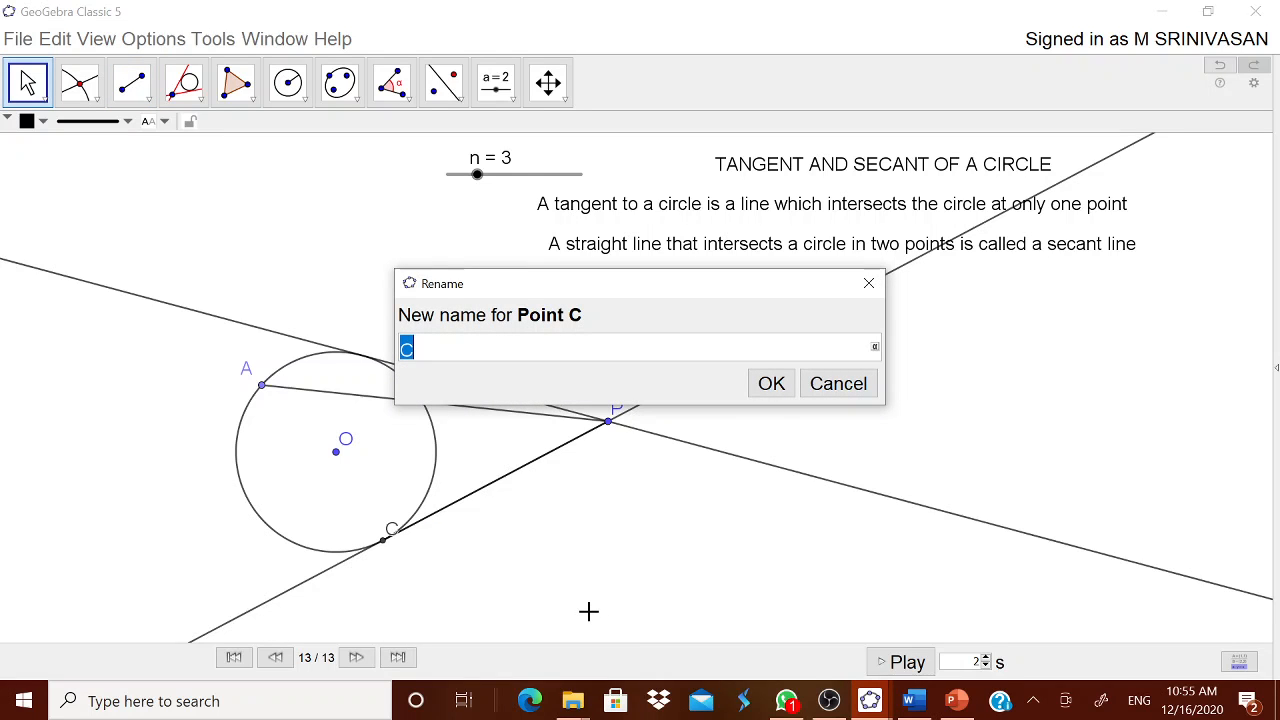
text(T)
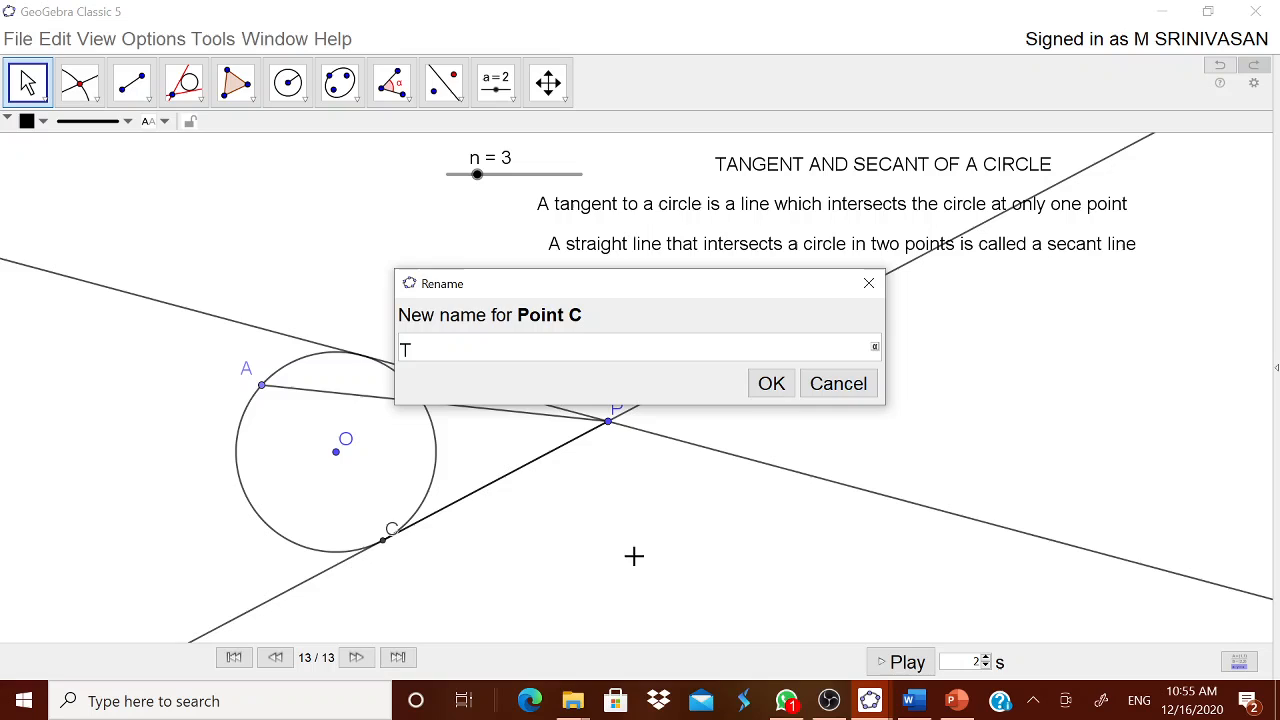
click(773, 386)
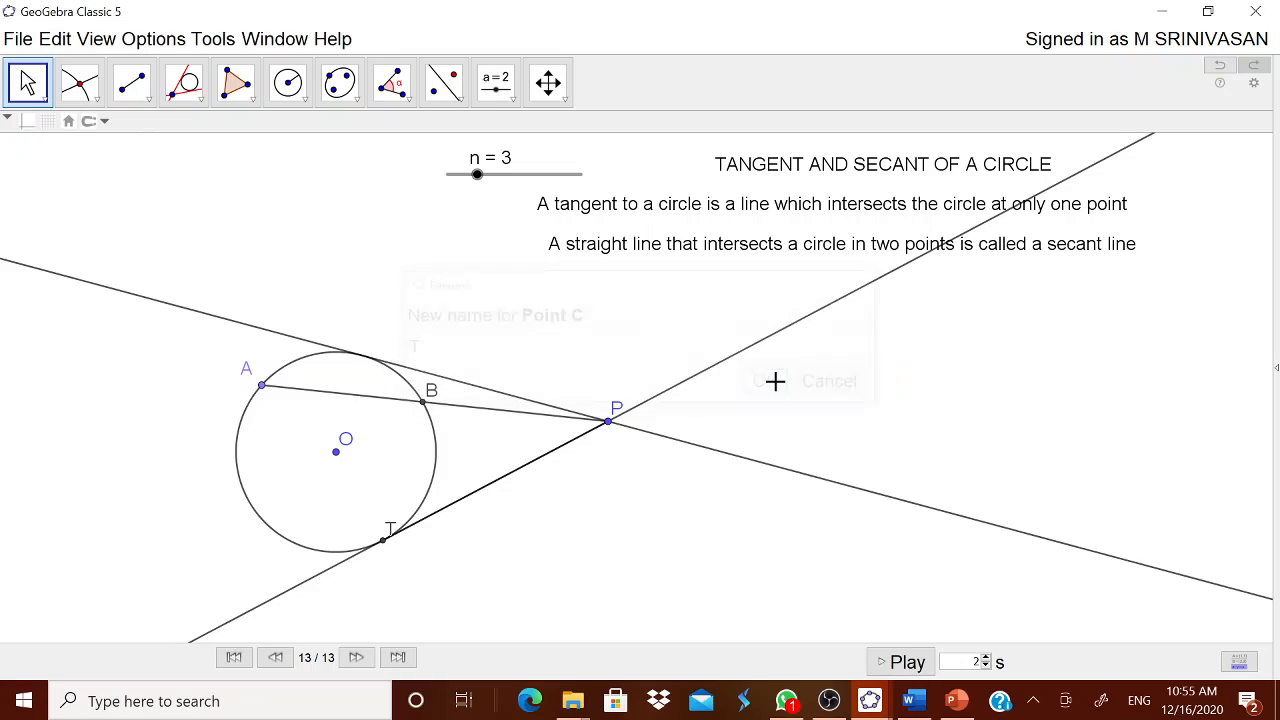
Hide both tangent lines through P and move the label T below its point
right_click(703, 380)
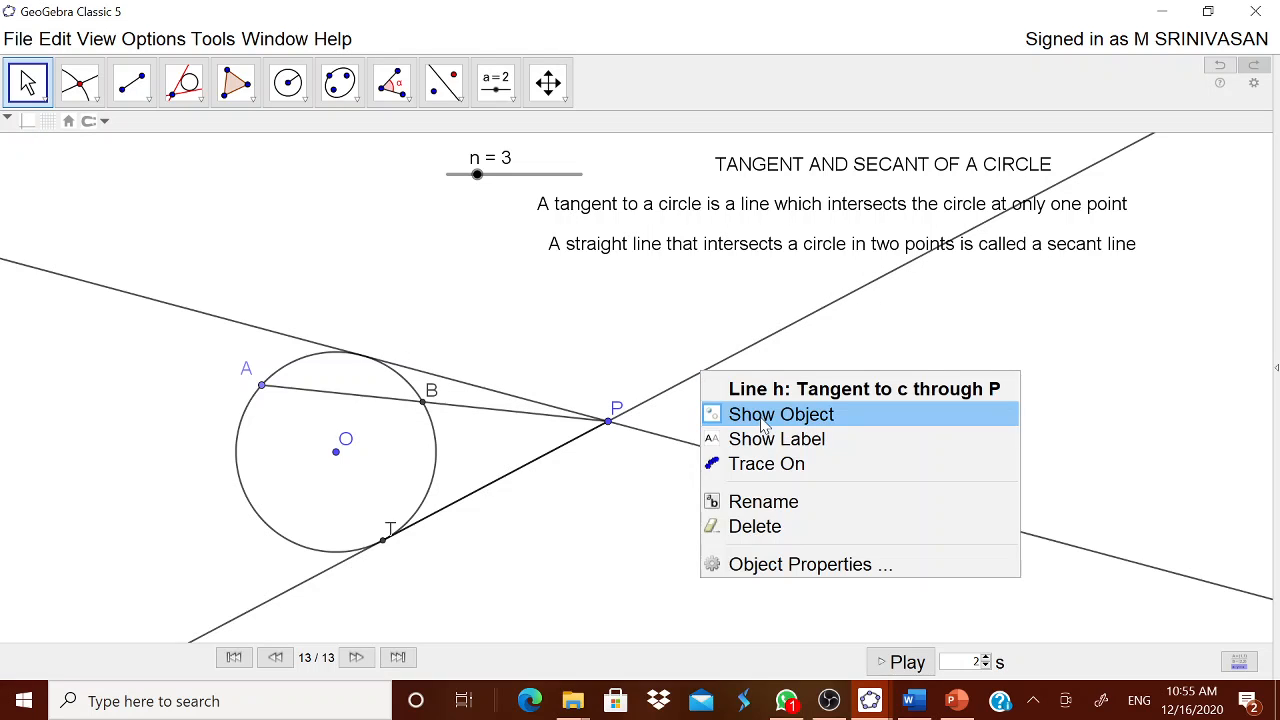
click(758, 416)
right_click(714, 459)
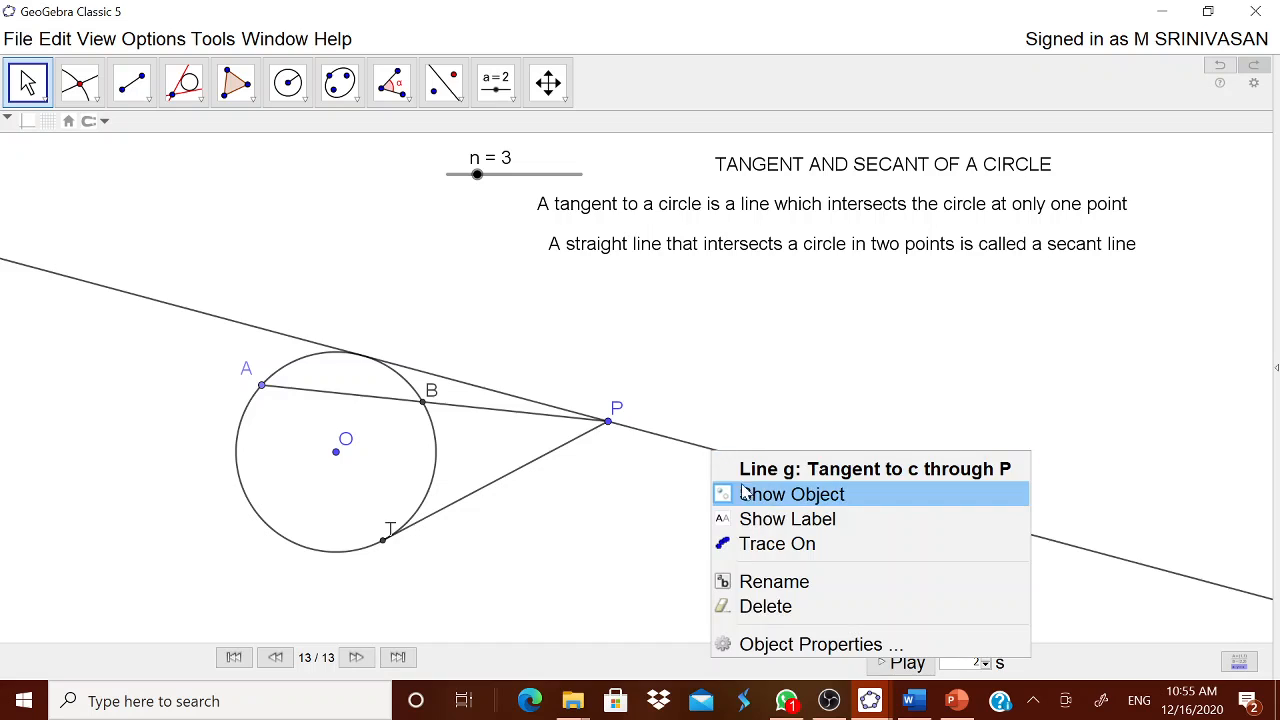
click(746, 490)
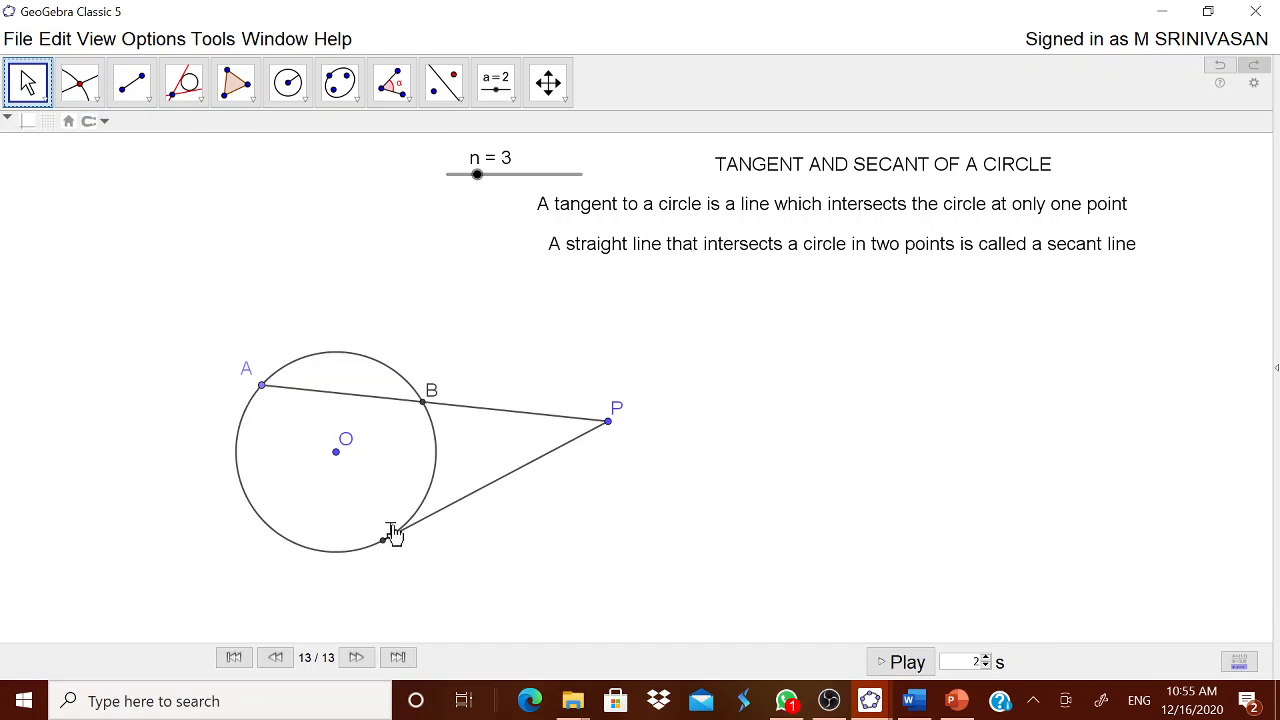
drag(393, 533, 396, 565)
Copy the line "PT is a tangent to the circle from point P" from NOTES.docx in Word and return to GeoGebra
click(926, 702)
drag(341, 393, 646, 411)
key(ctrl+c)
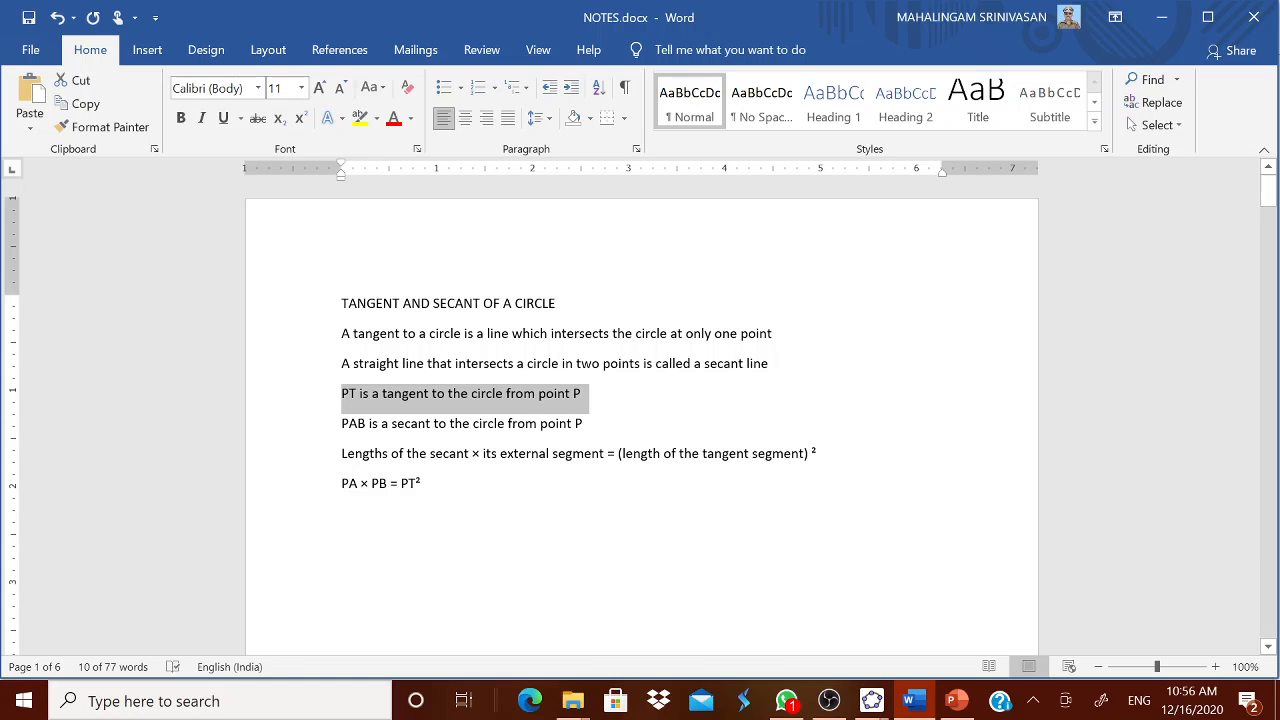
mouse_move(871, 700)
click(771, 579)
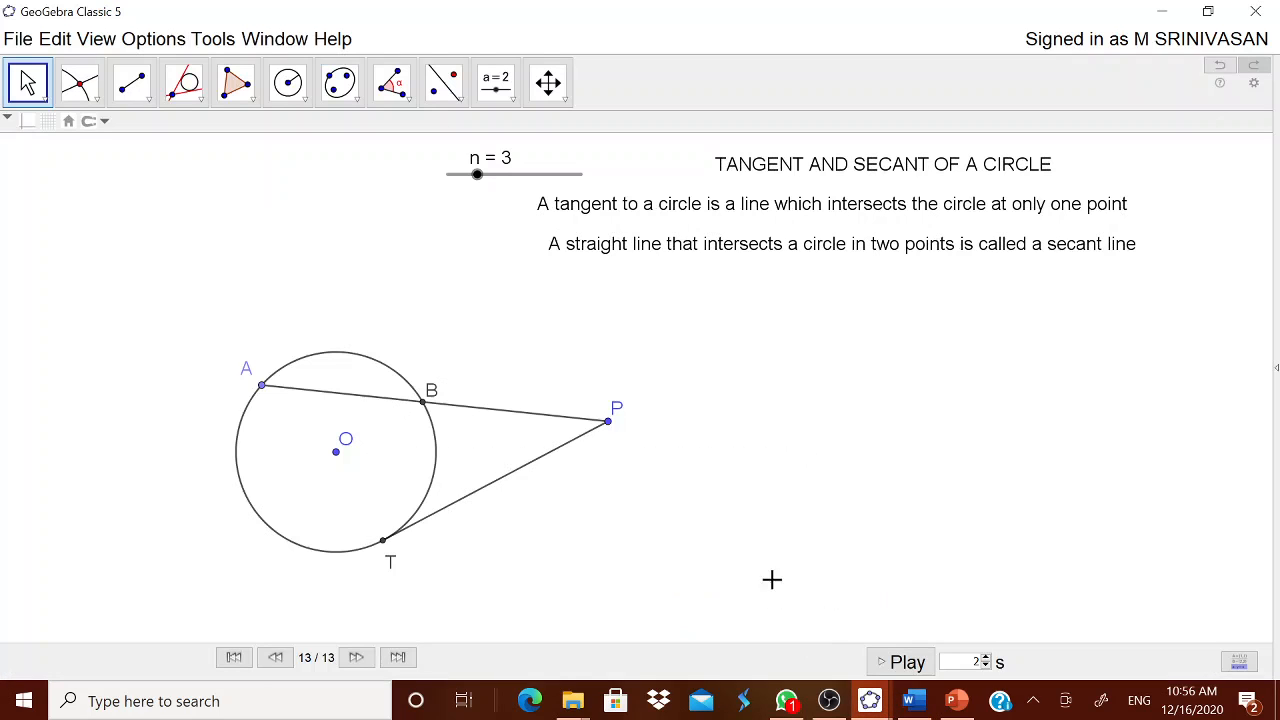
Add the text "PT is a tangent to the circle from point P" and place it just below the secant definition
click(496, 82)
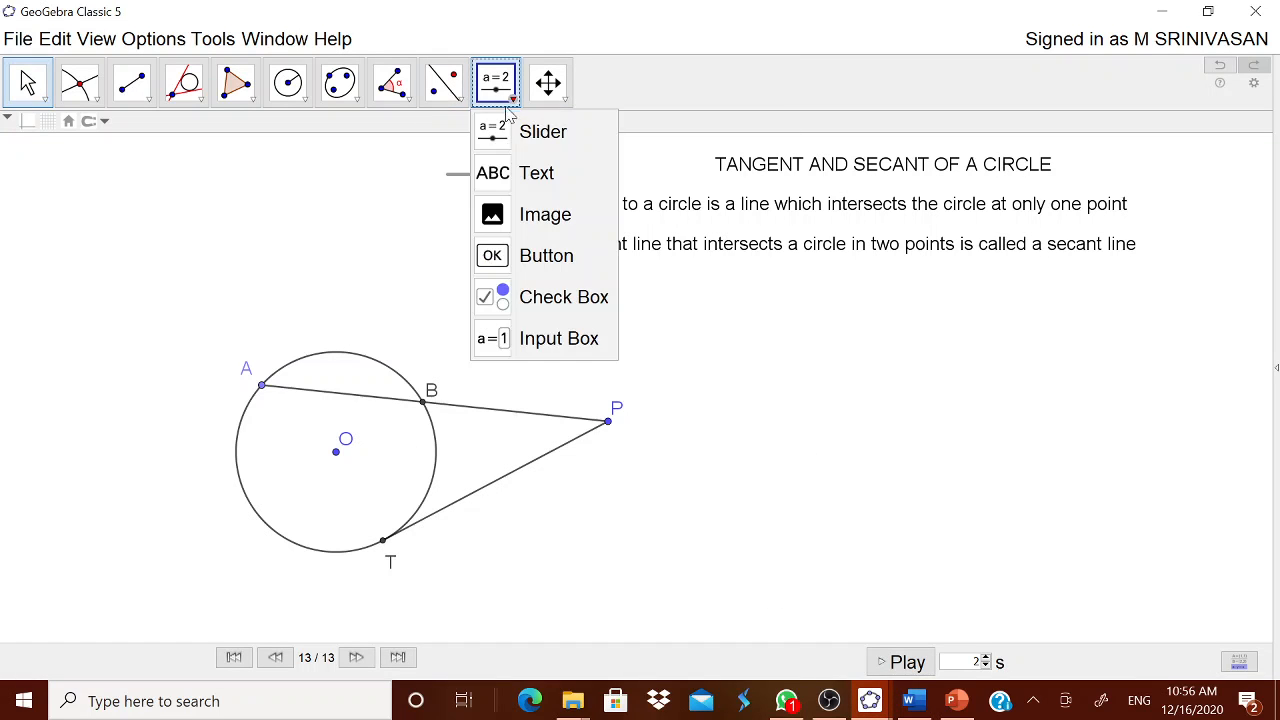
click(514, 173)
click(744, 350)
key(ctrl+v)
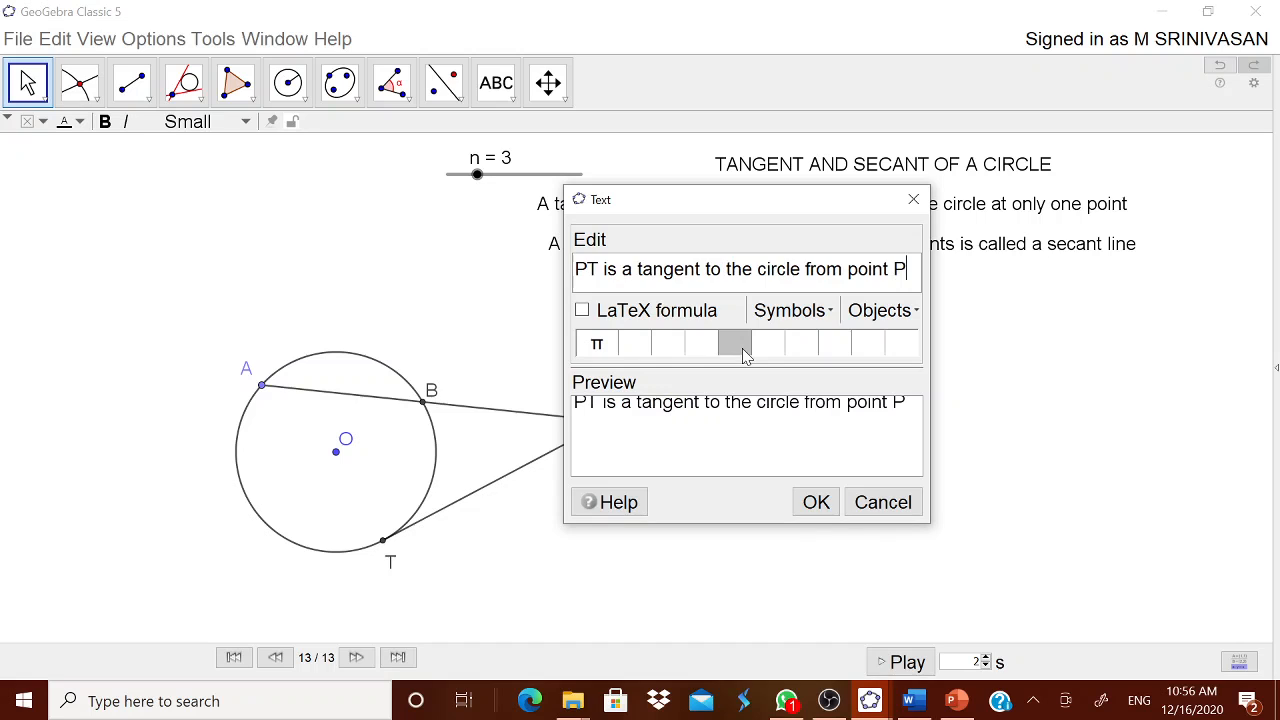
click(816, 502)
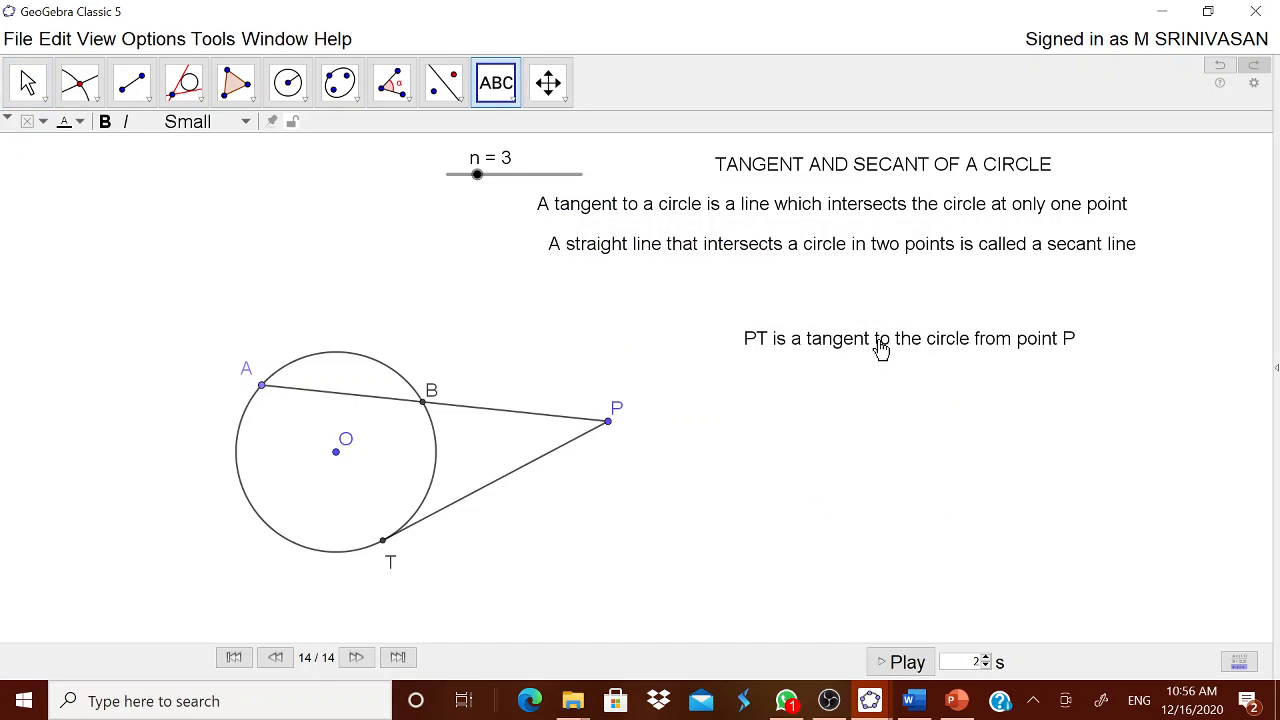
drag(880, 349, 880, 301)
Copy the line "PAB is a secant to the circle from point P" from the Word notes and return to GeoGebra
click(909, 701)
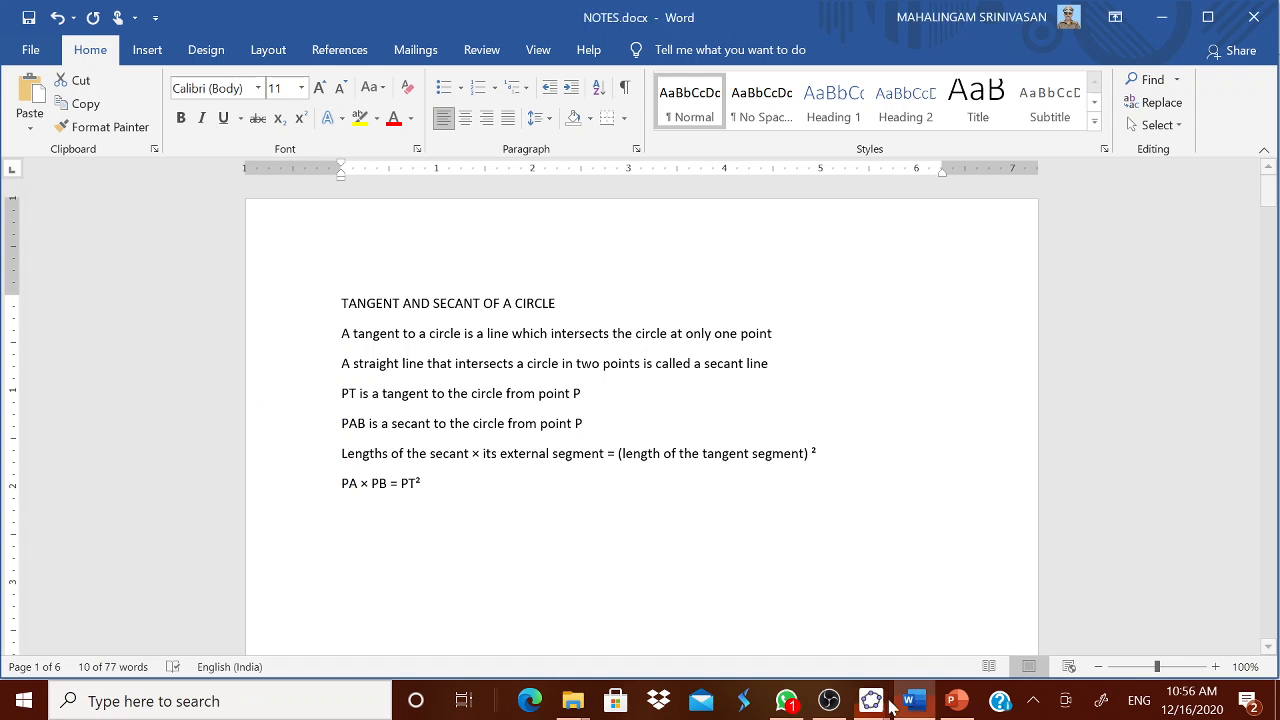
drag(341, 423, 586, 430)
key(ctrl+c)
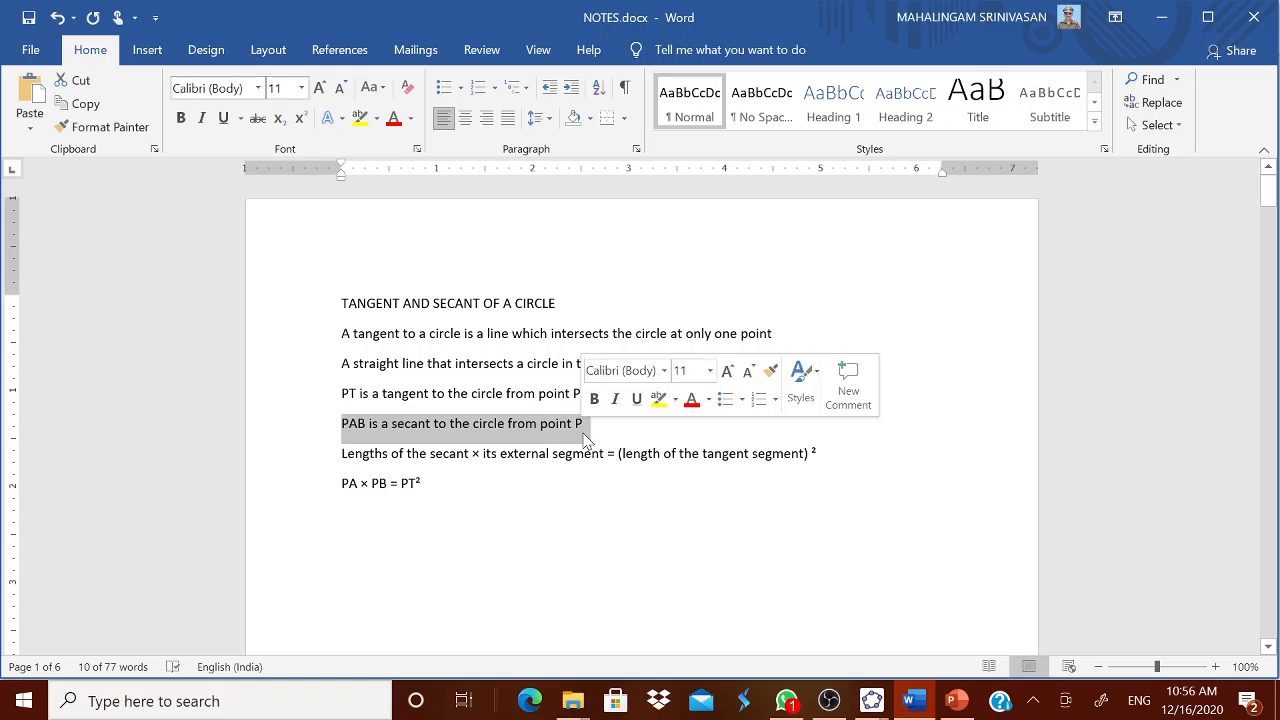
click(872, 701)
click(786, 628)
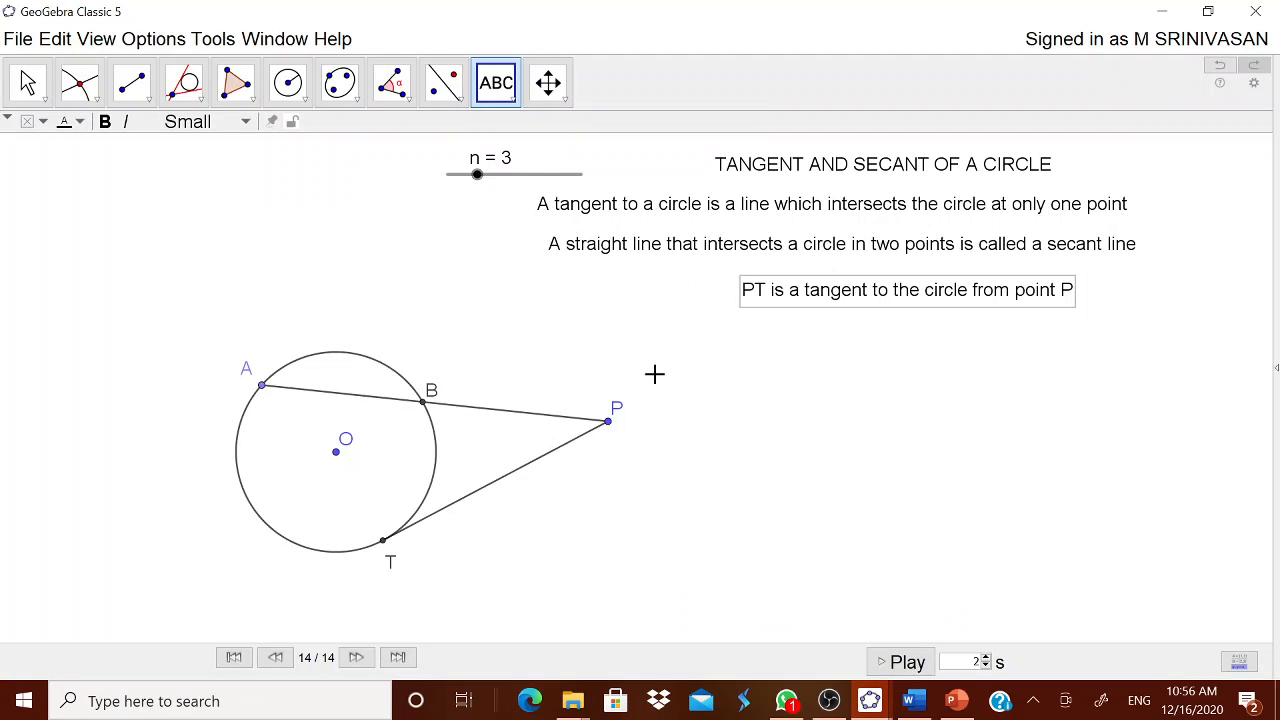
Add the text "PAB is a secant to the circle from point P" directly below the PT tangent text
click(716, 405)
key(ctrl+v)
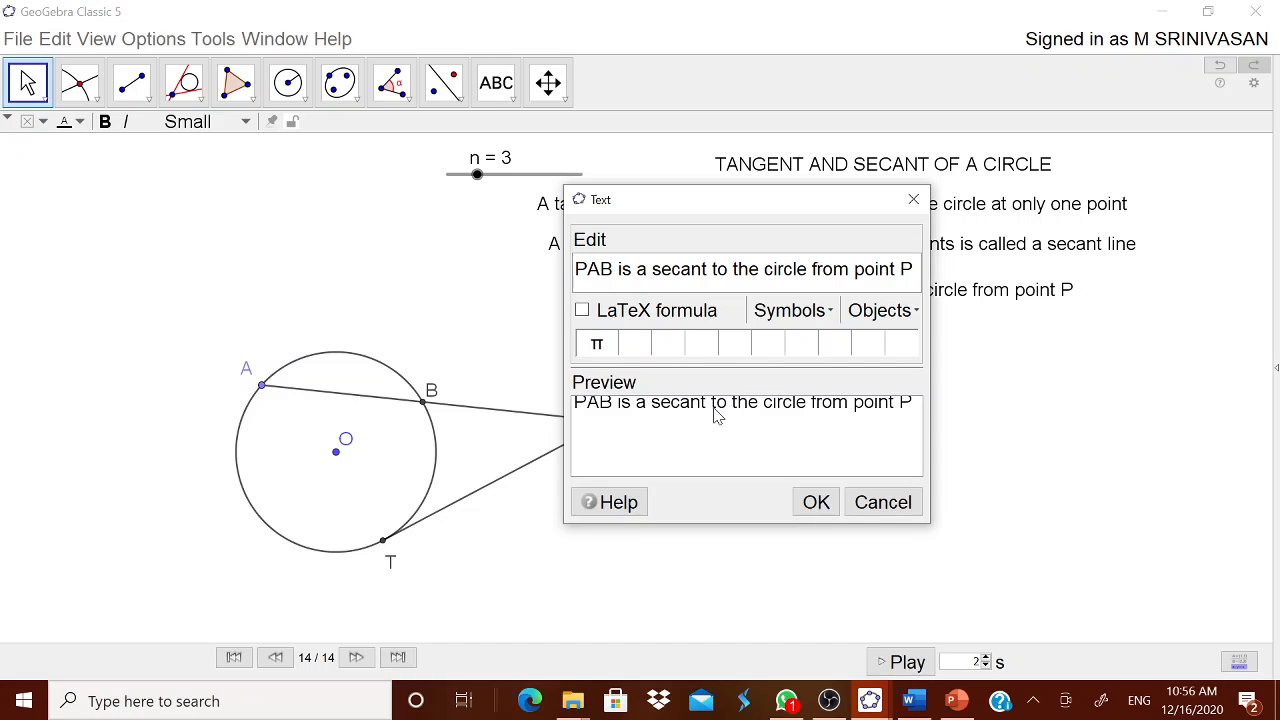
click(814, 502)
drag(865, 408, 890, 339)
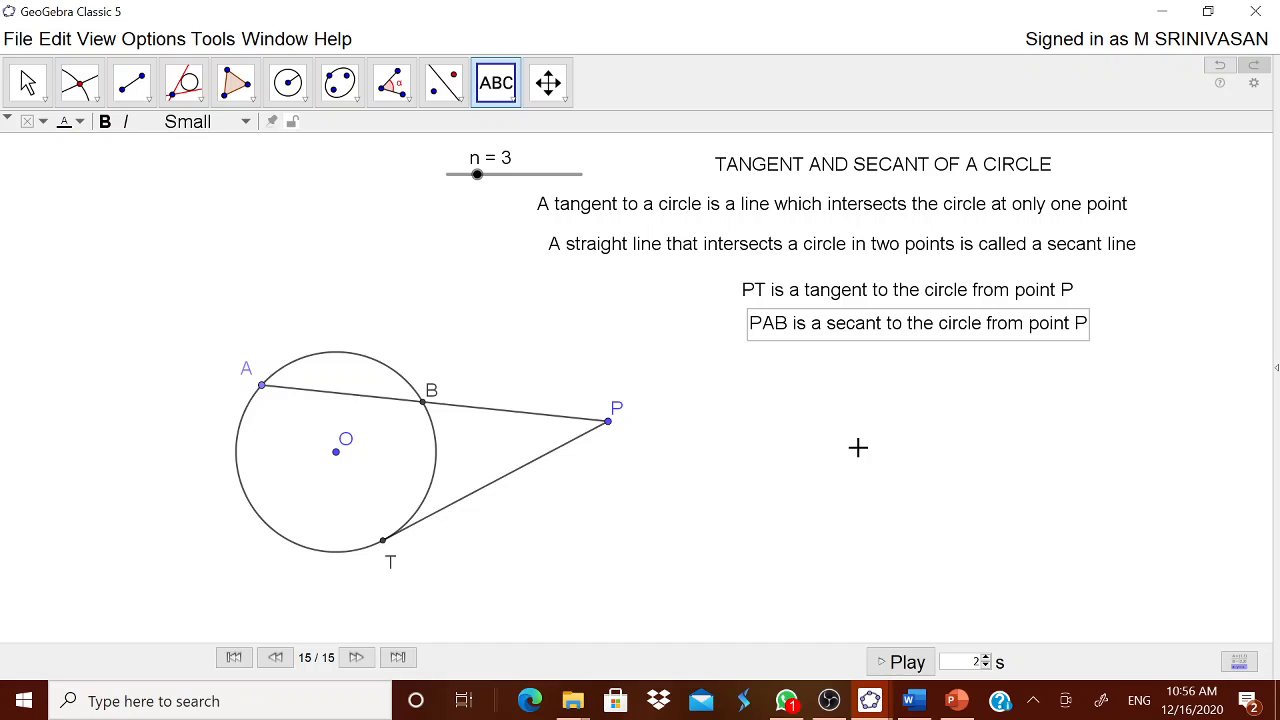
click(28, 84)
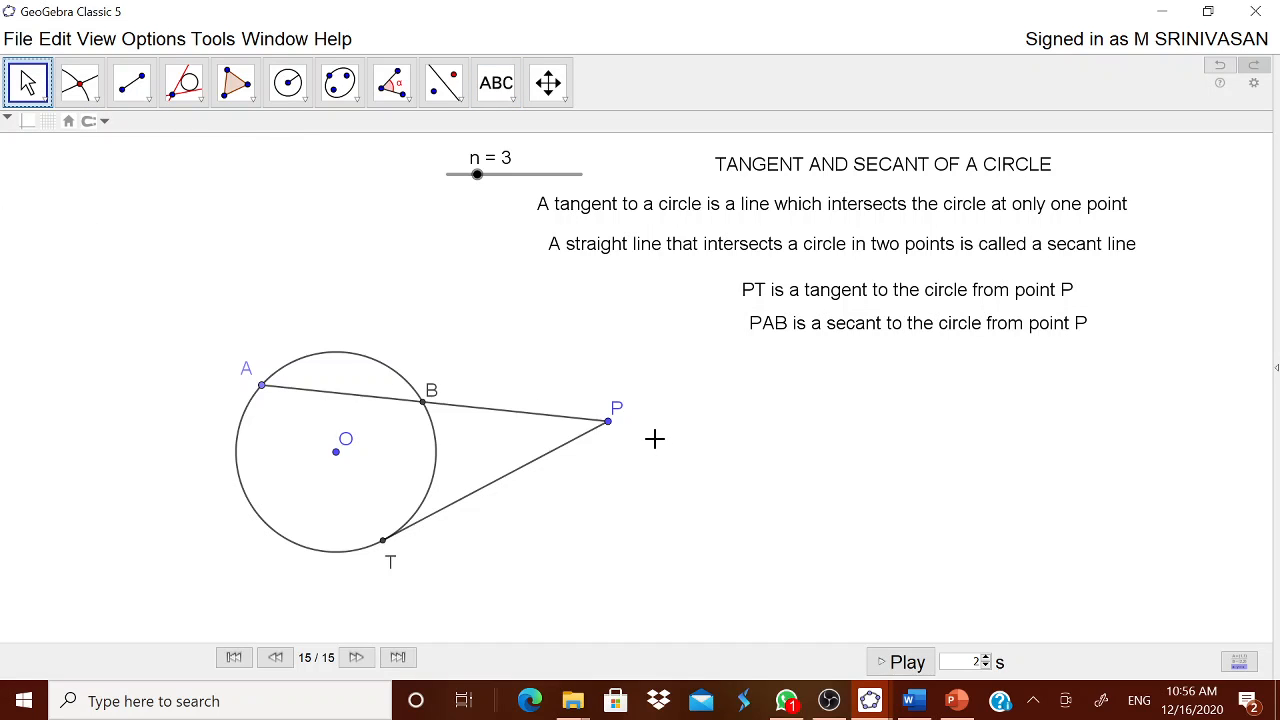
Copy the line "Lengths of the secant × its external segment = (length of the tangent segment) ²" from the Word notes and return to GeoGebra
click(910, 701)
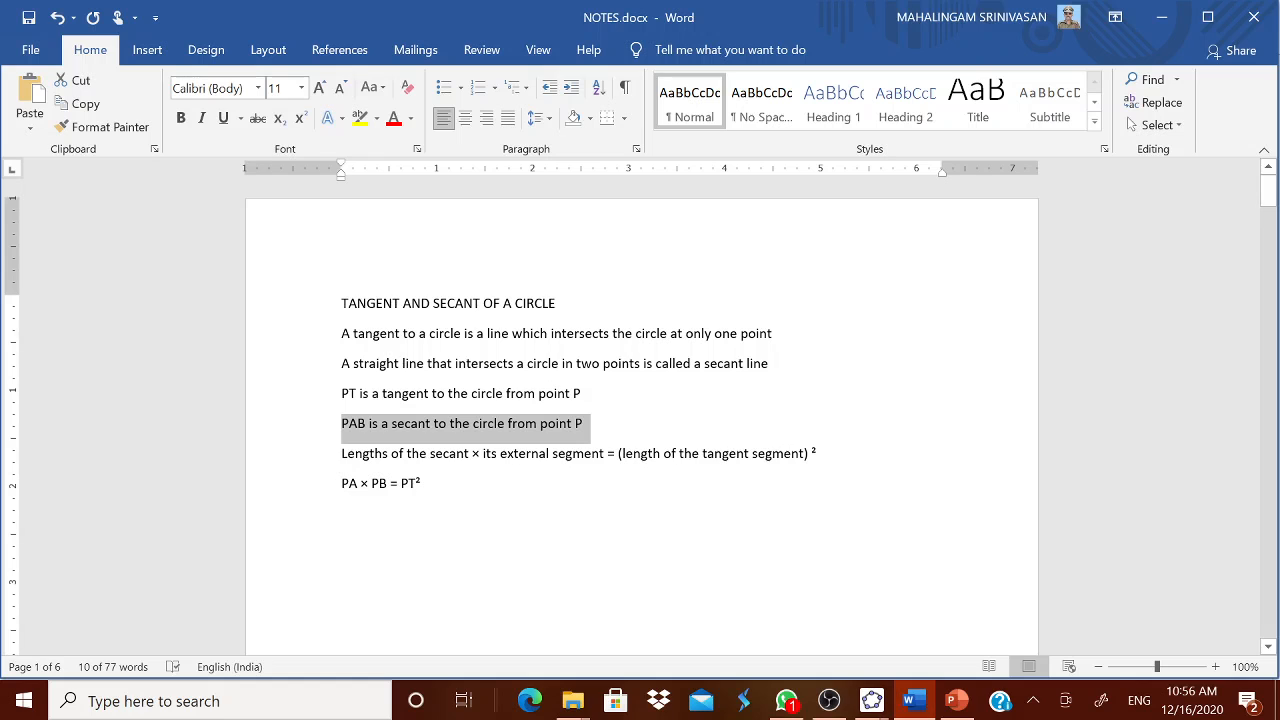
drag(341, 453, 851, 455)
key(ctrl+c)
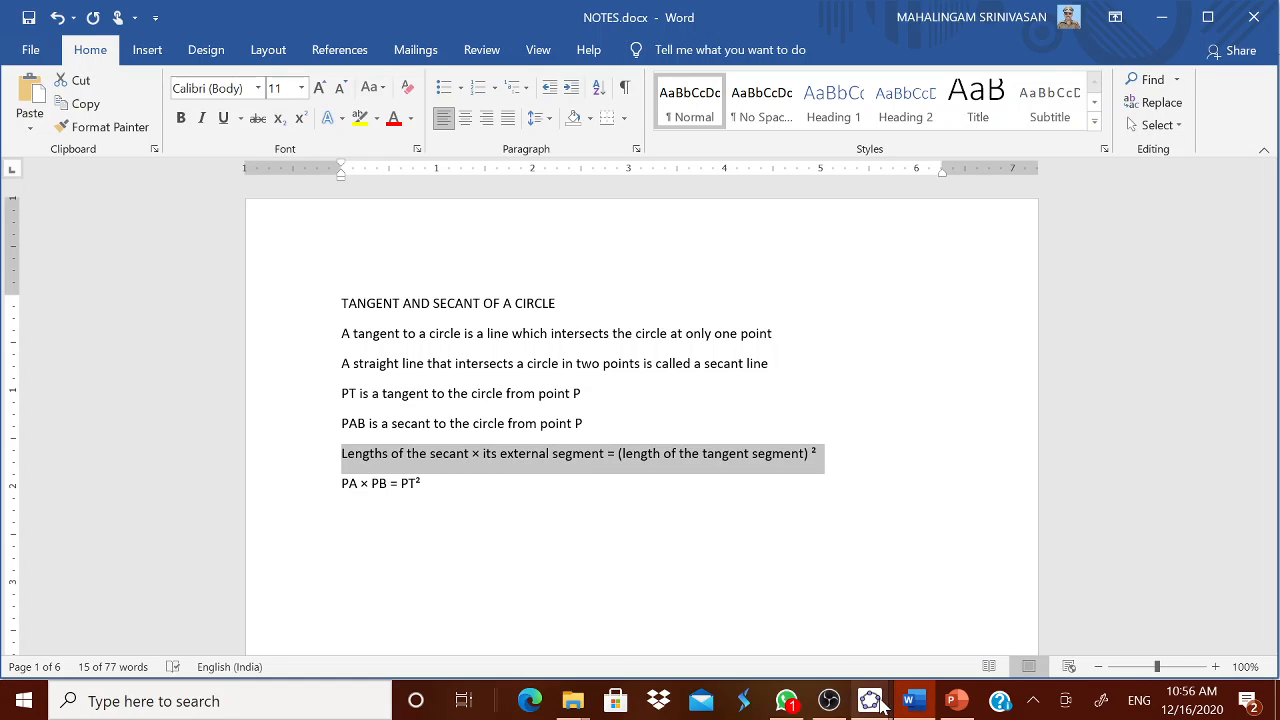
click(910, 703)
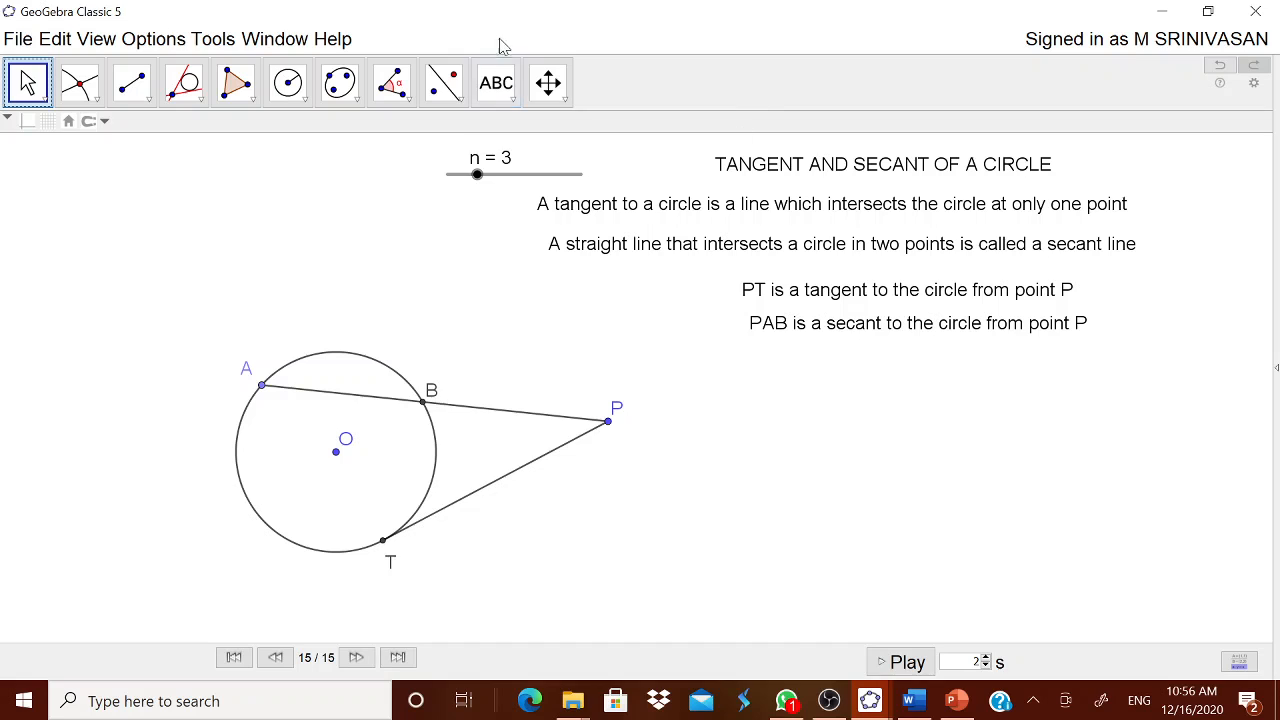
Add the copied secant-tangent length rule as text below the PAB text and shift it left until the whole line fits
click(496, 82)
click(730, 372)
key(ctrl+v)
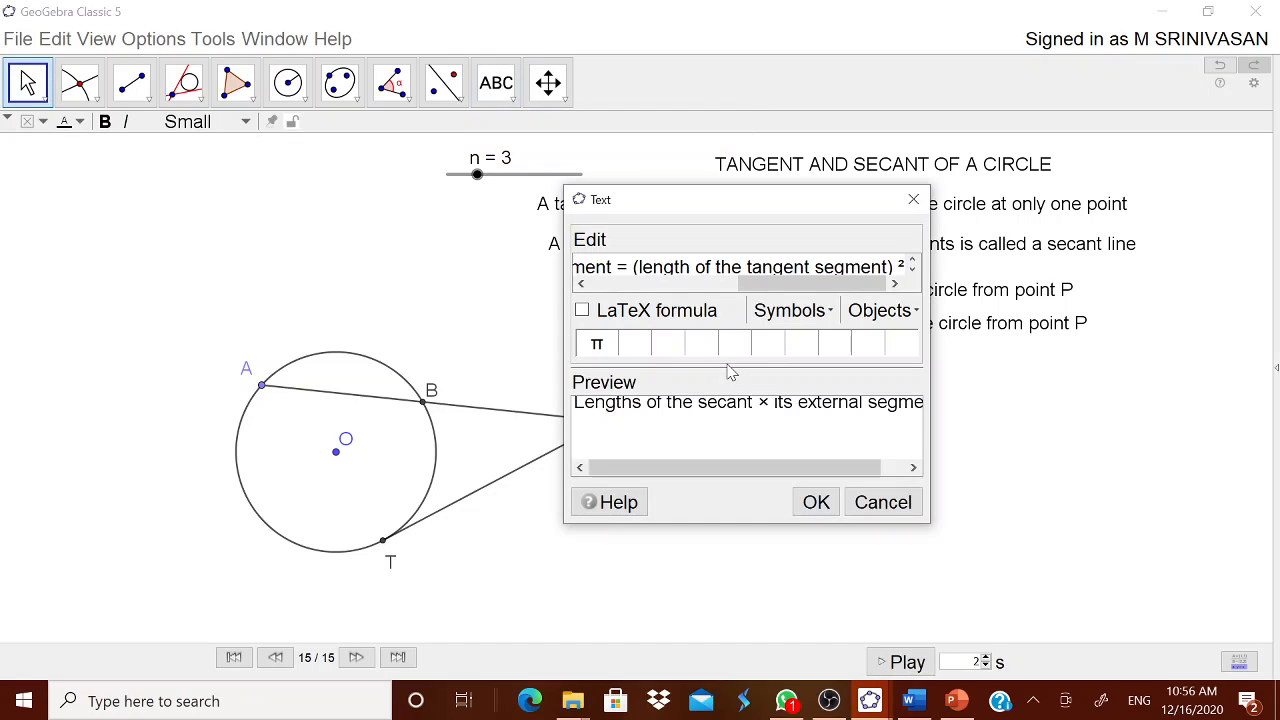
click(815, 501)
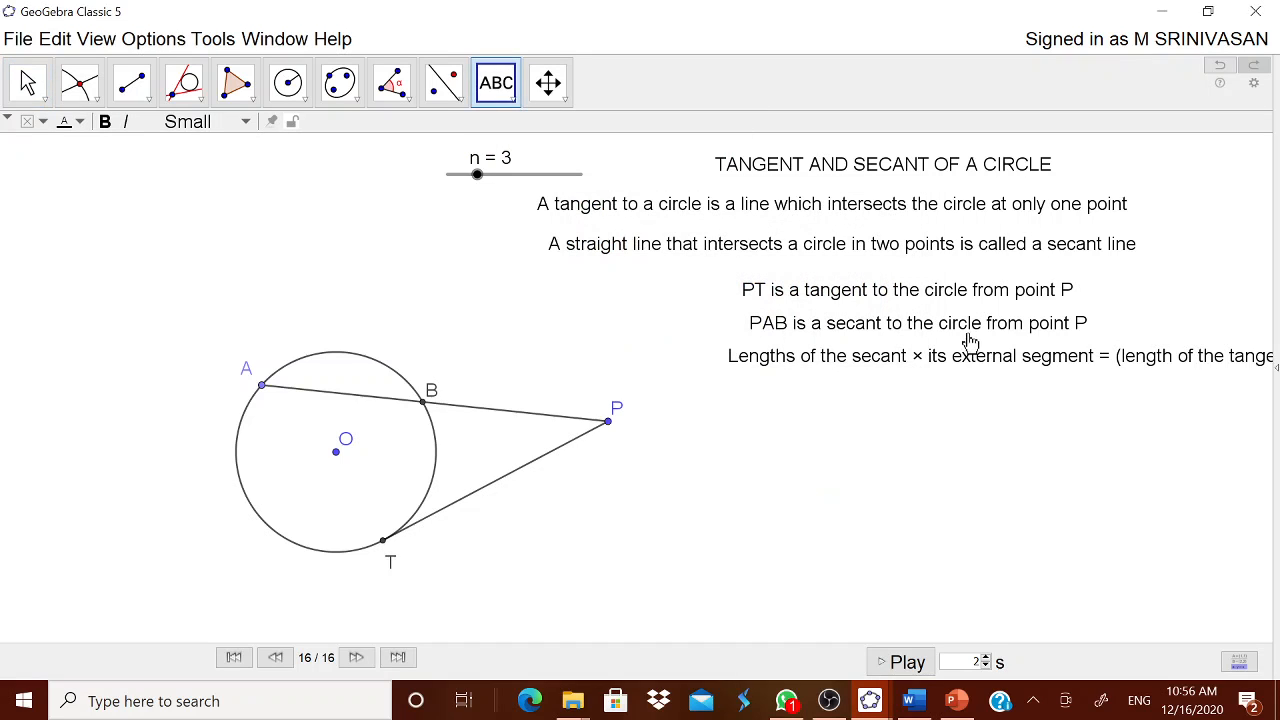
drag(930, 366, 820, 364)
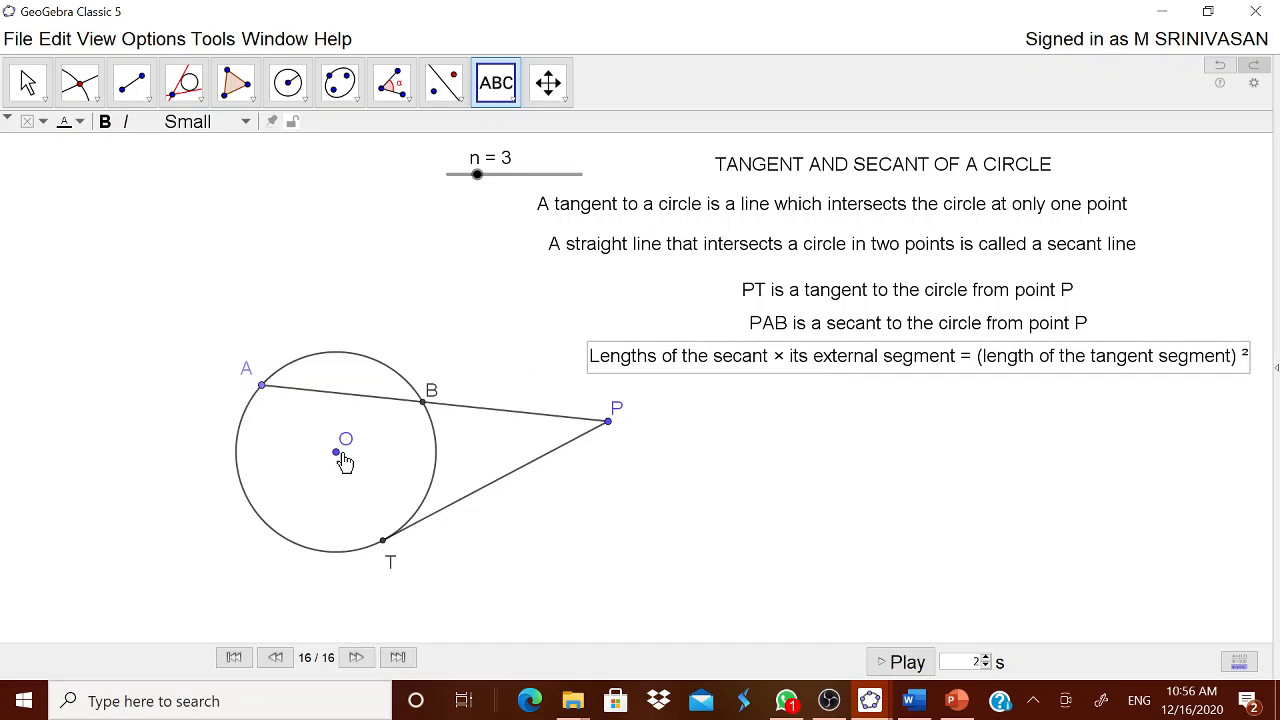
key(Escape)
Move centre O to about (2.5, -2.9) and point P to about (10.3, -1.7), clear of the texts
drag(341, 464, 228, 448)
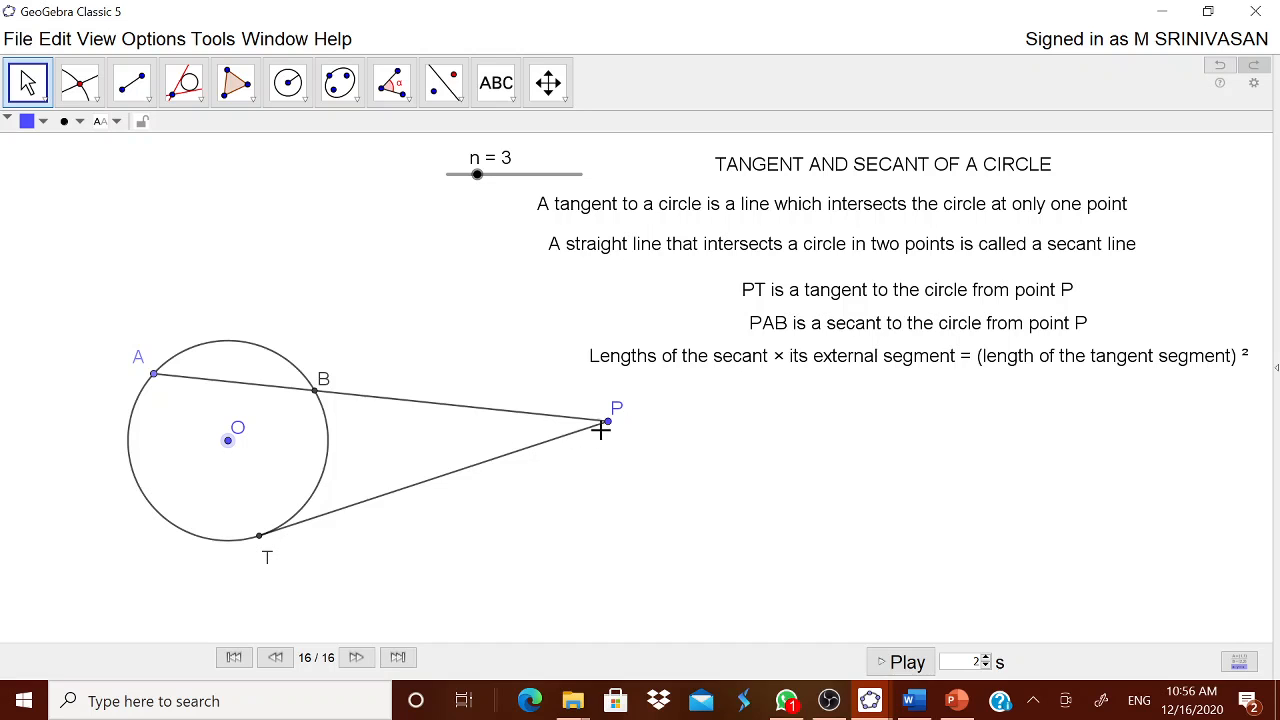
drag(612, 424, 489, 403)
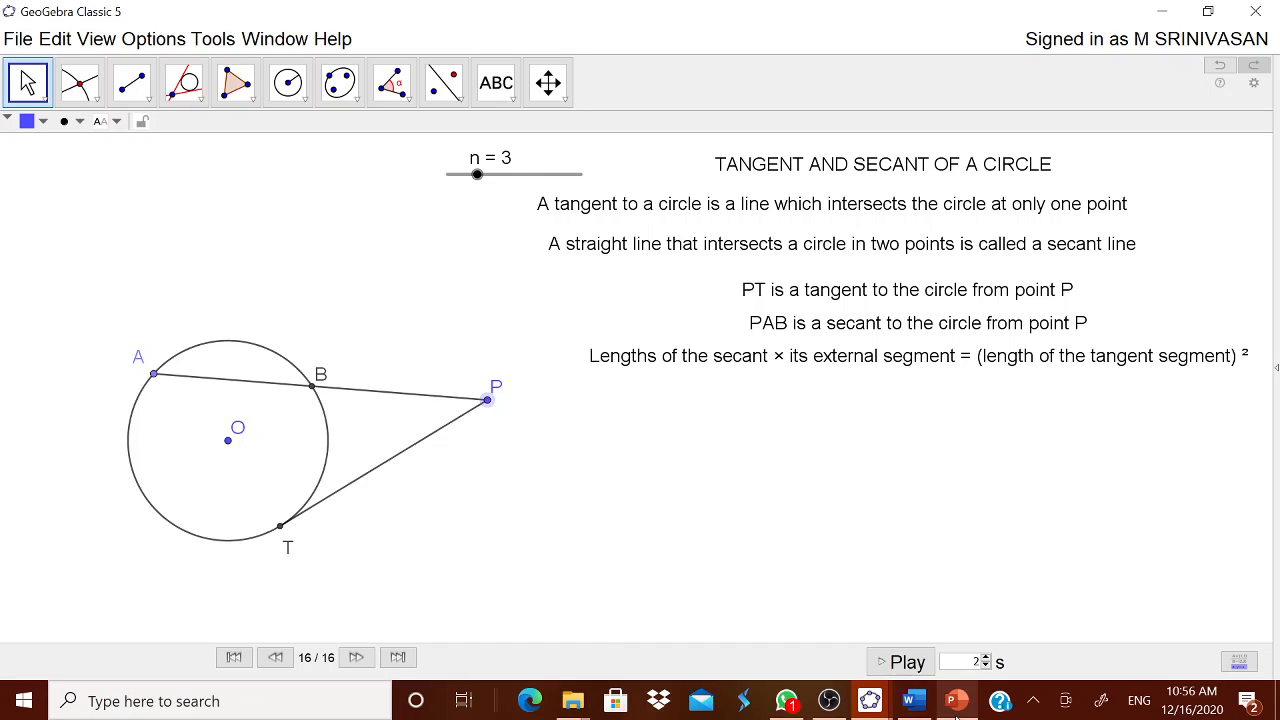
Copy the formula "PA × PB = PT²" from the Word notes and return to GeoGebra
click(909, 700)
click(340, 540)
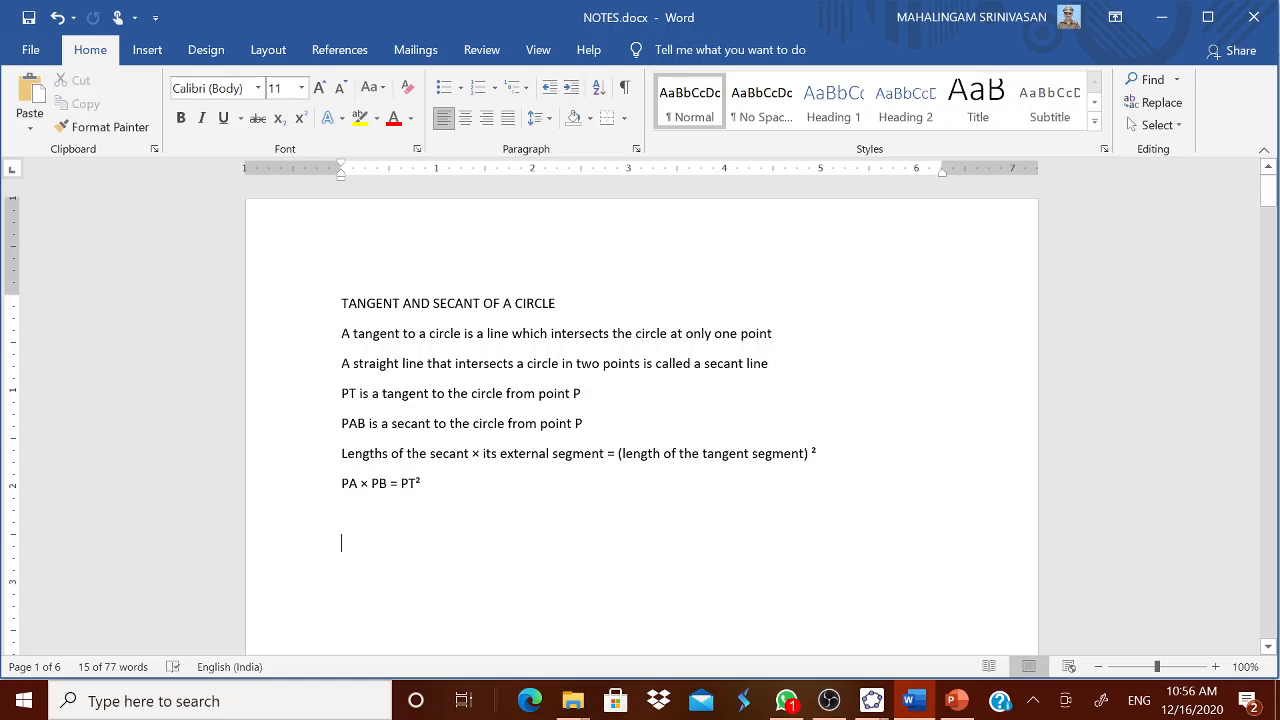
drag(340, 540, 517, 528)
key(ctrl+c)
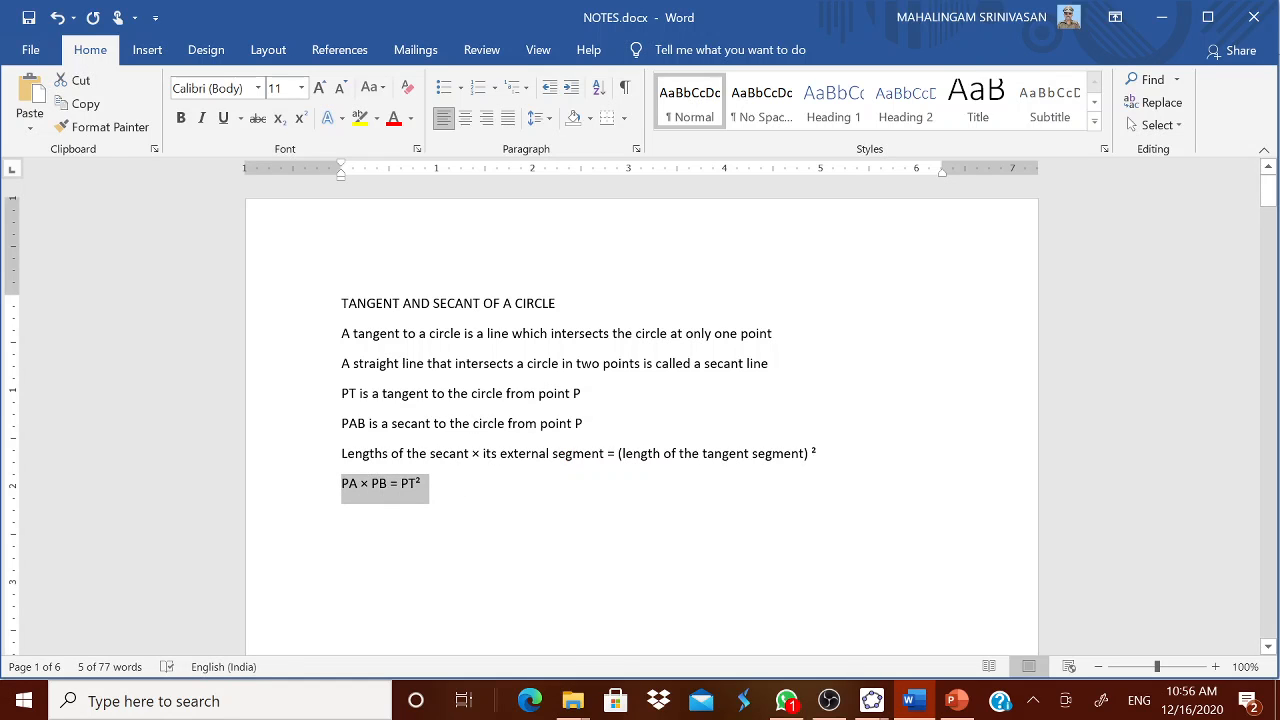
click(871, 700)
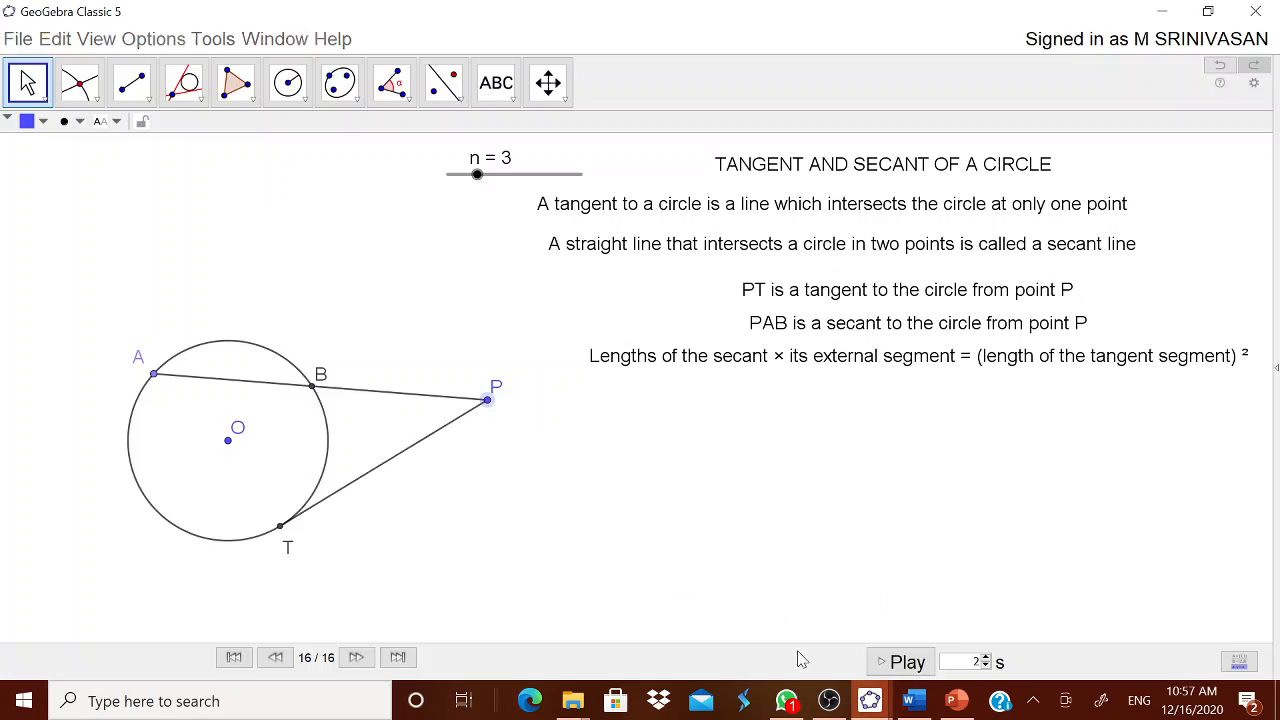
Add the text "PA × PB = PT²" below the secant-tangent length rule
click(496, 83)
click(750, 479)
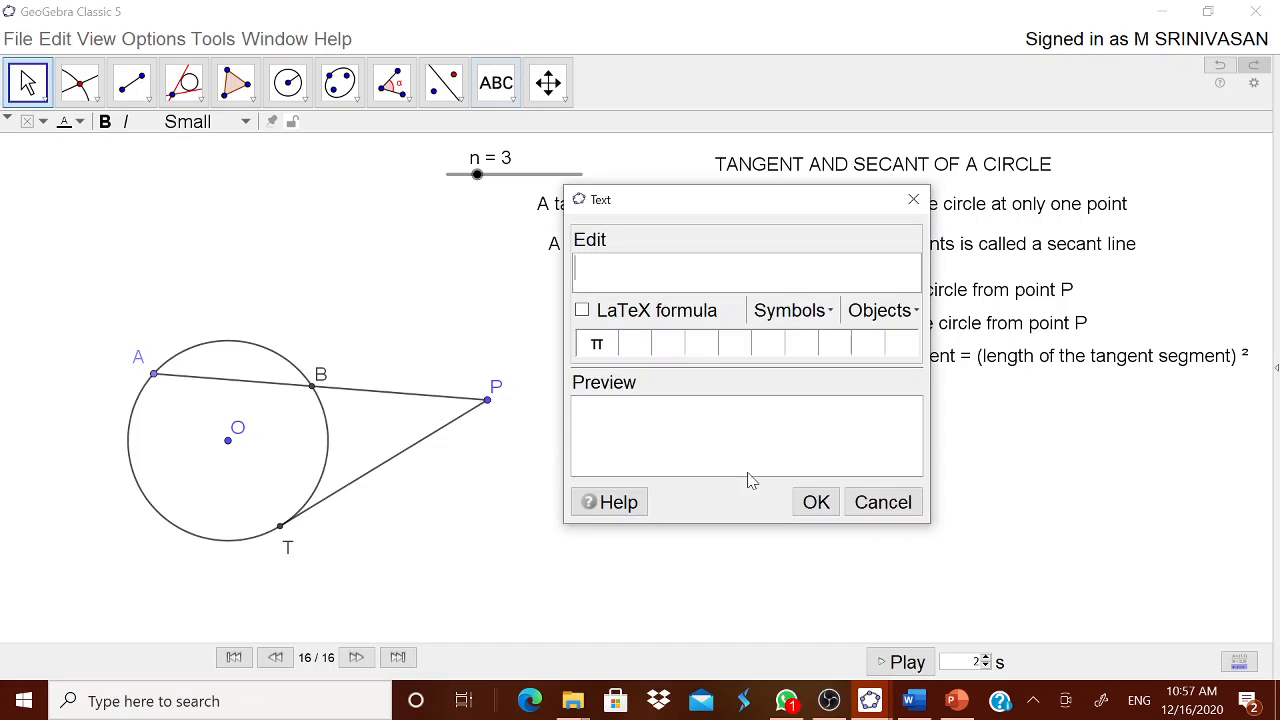
key(ctrl+v)
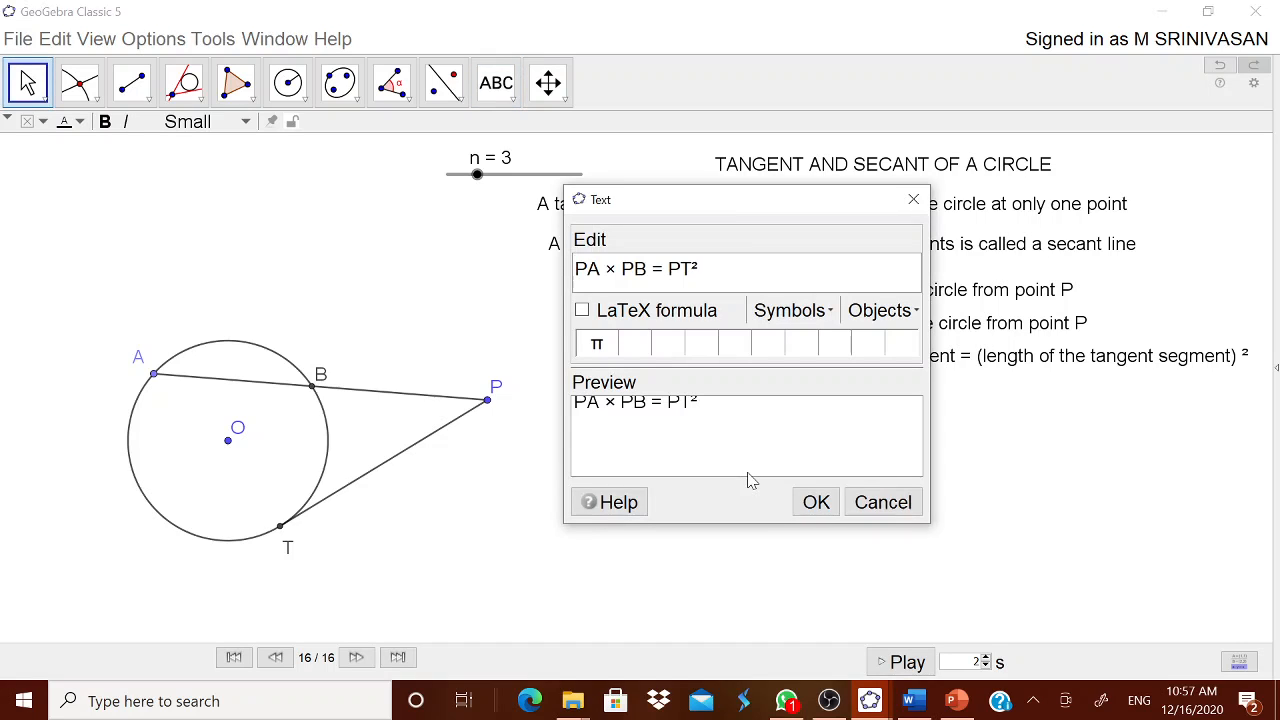
click(816, 502)
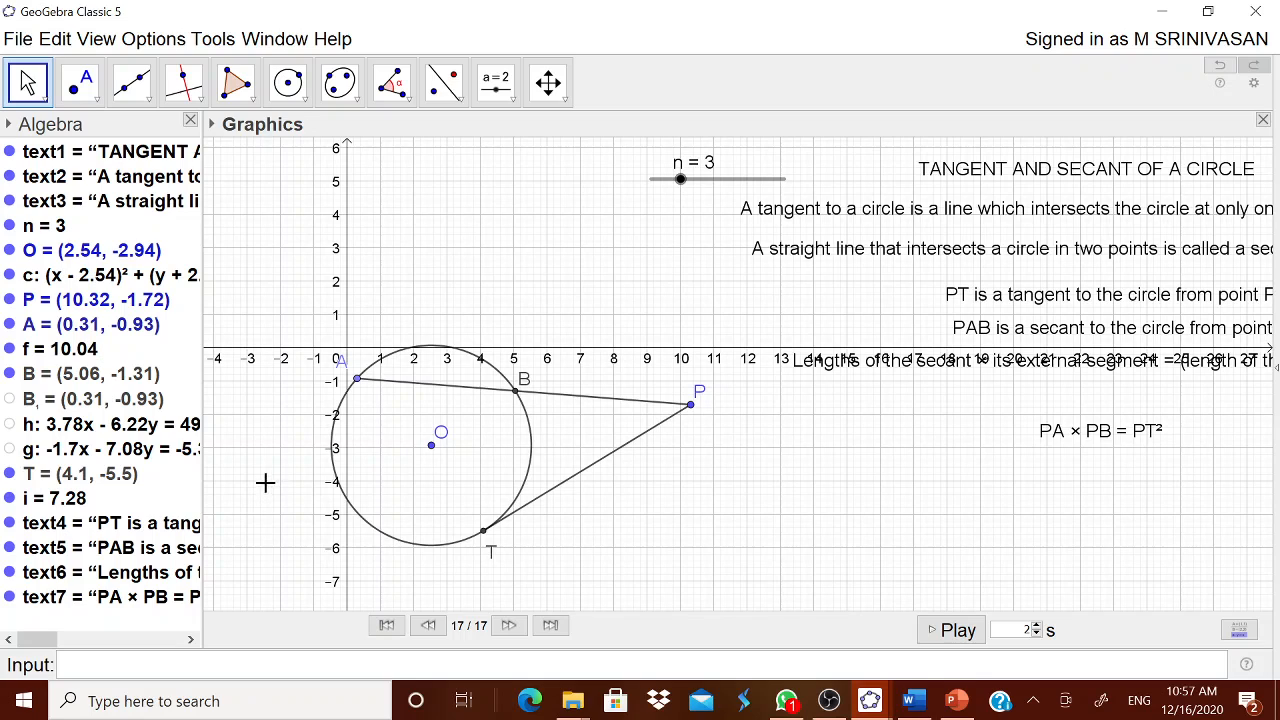
Check which segments AP and PT are, and draw a segment from point P to point B
right_click(576, 401)
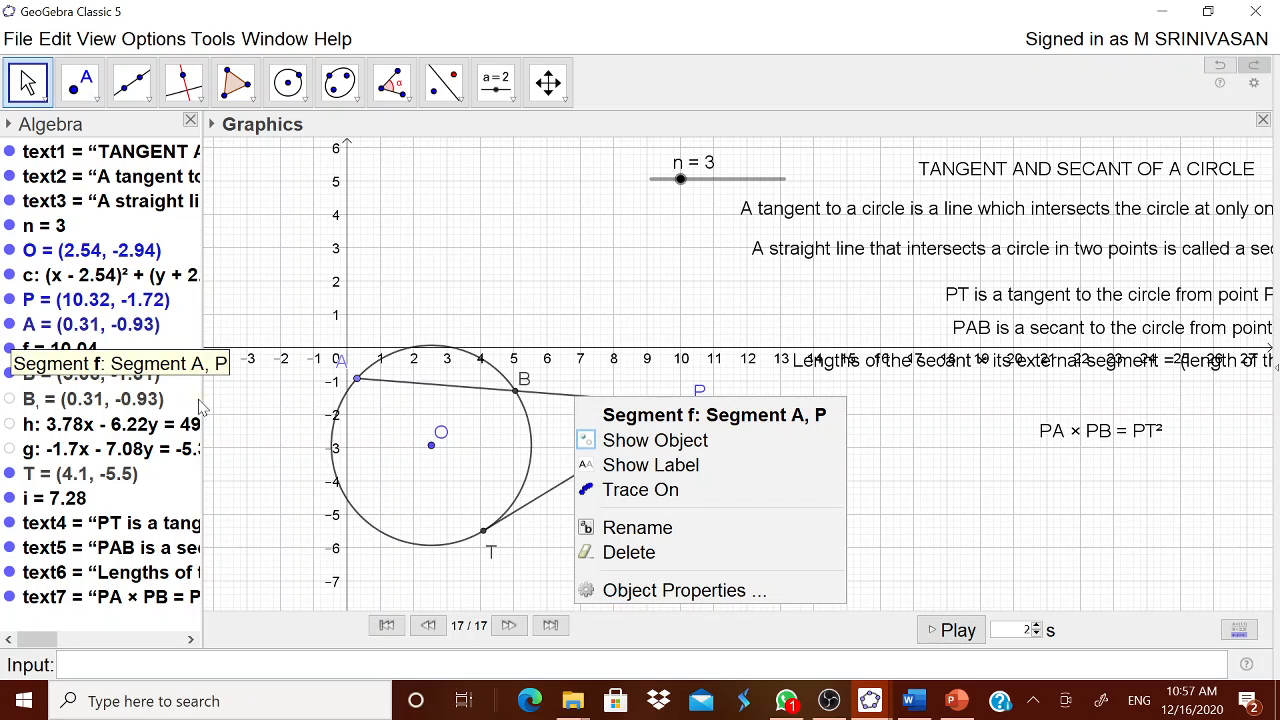
right_click(548, 502)
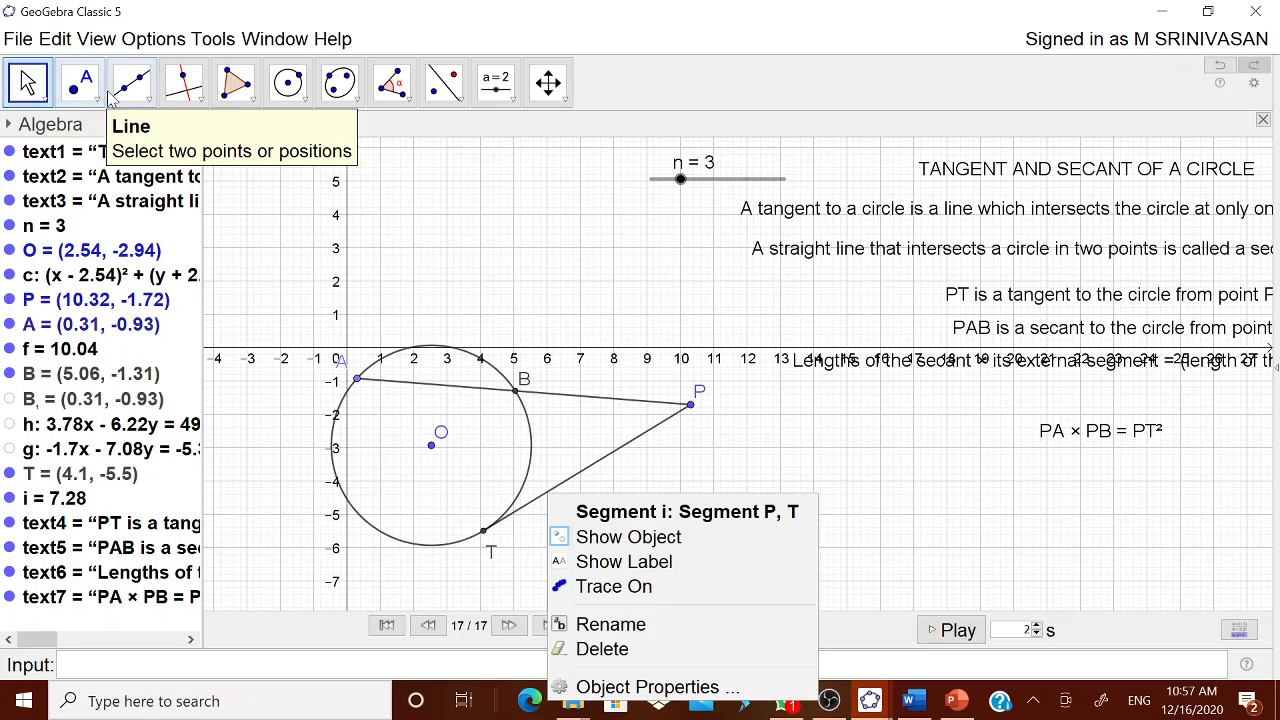
click(150, 97)
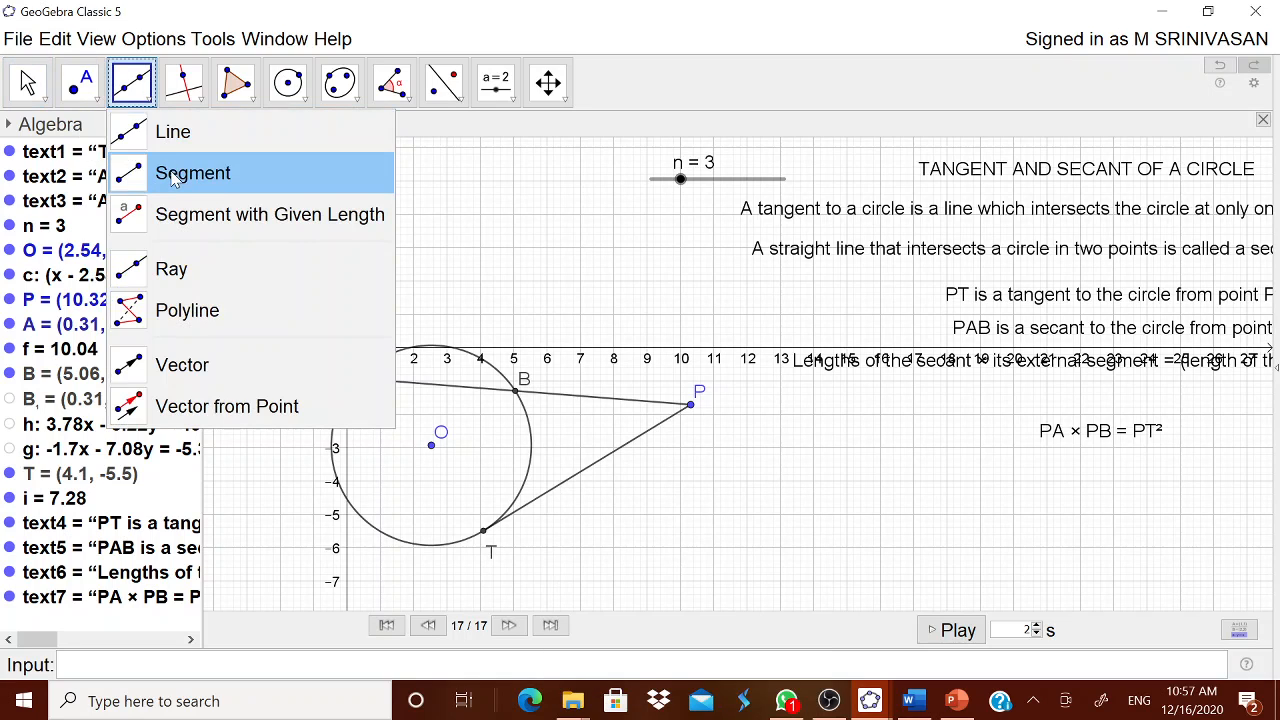
click(175, 177)
click(692, 409)
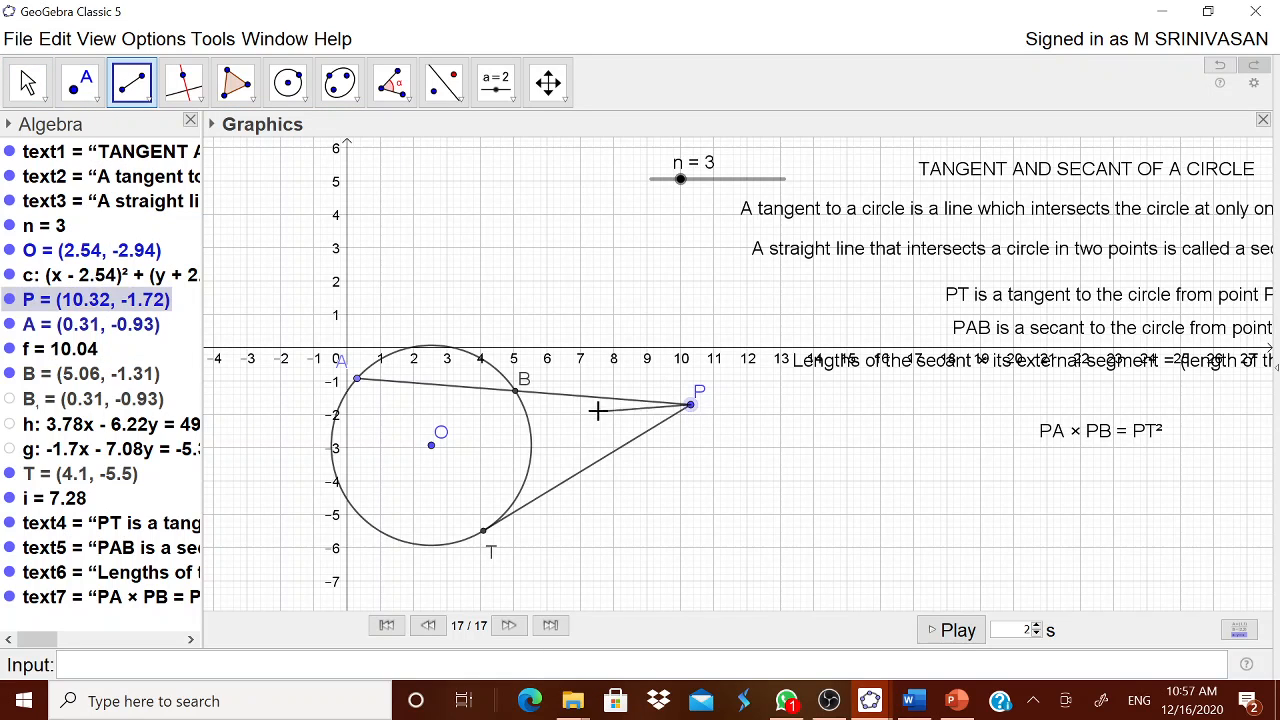
click(517, 396)
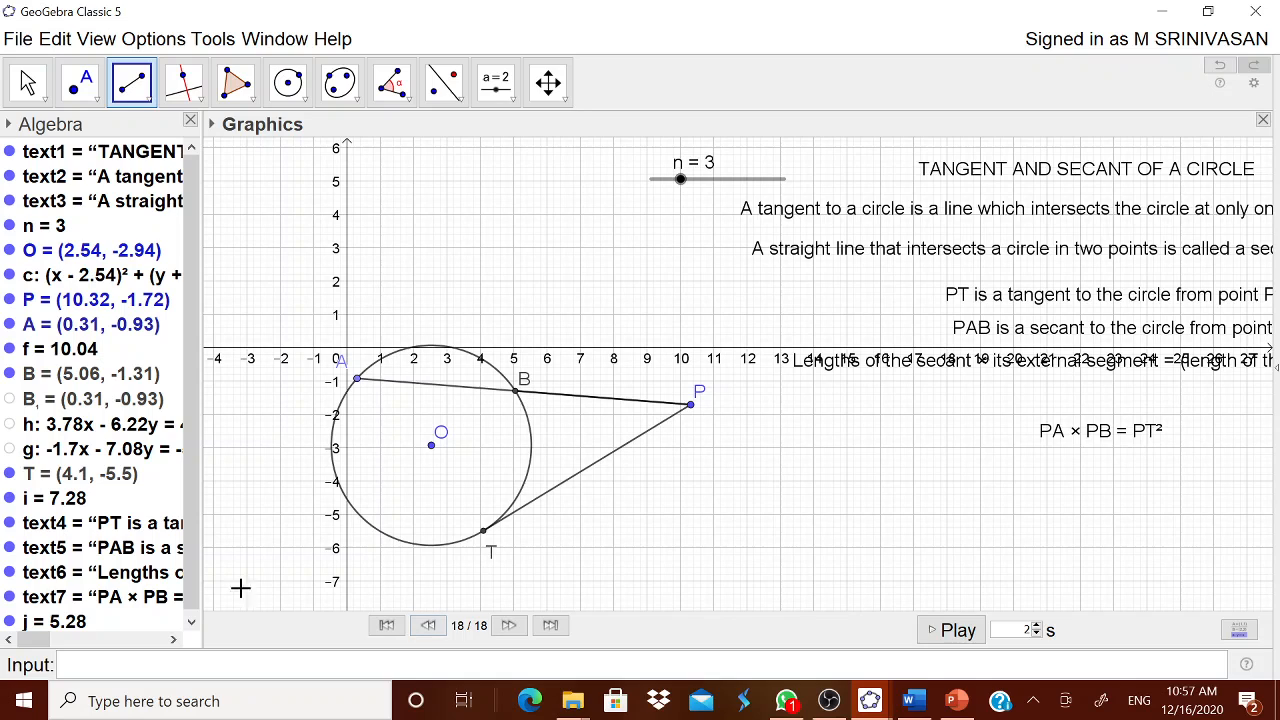
click(496, 82)
click(533, 176)
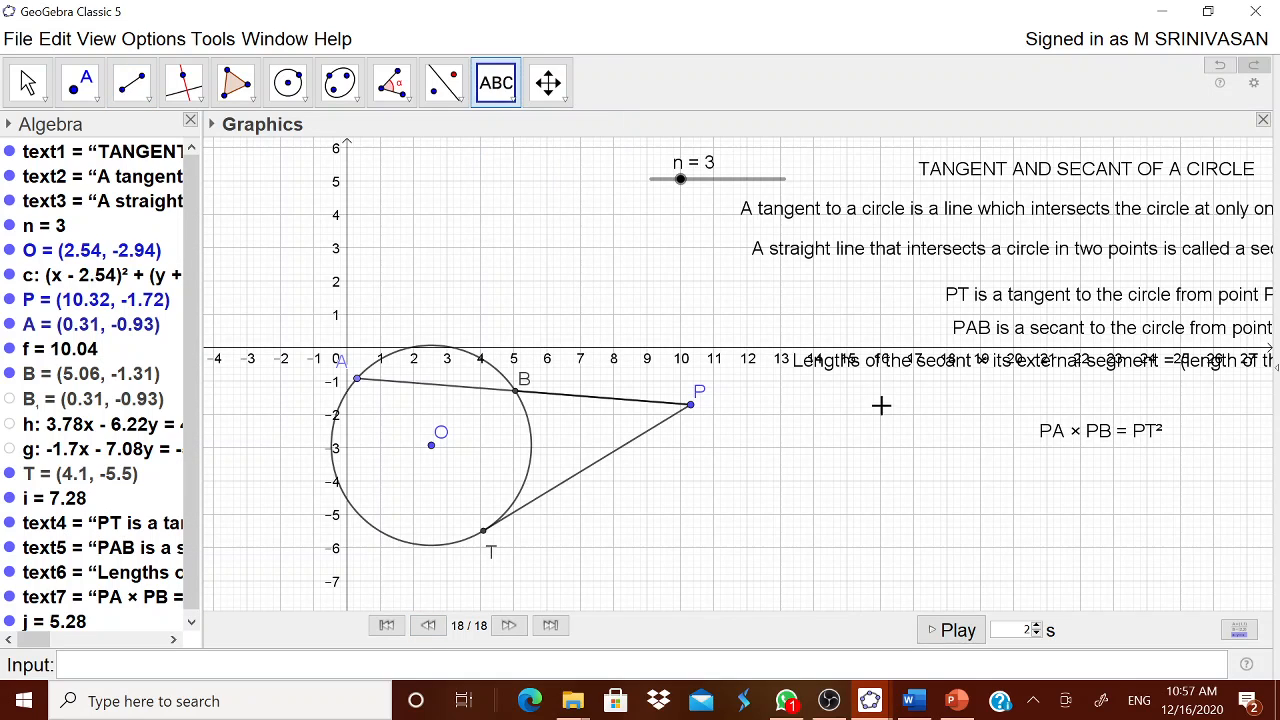
click(880, 411)
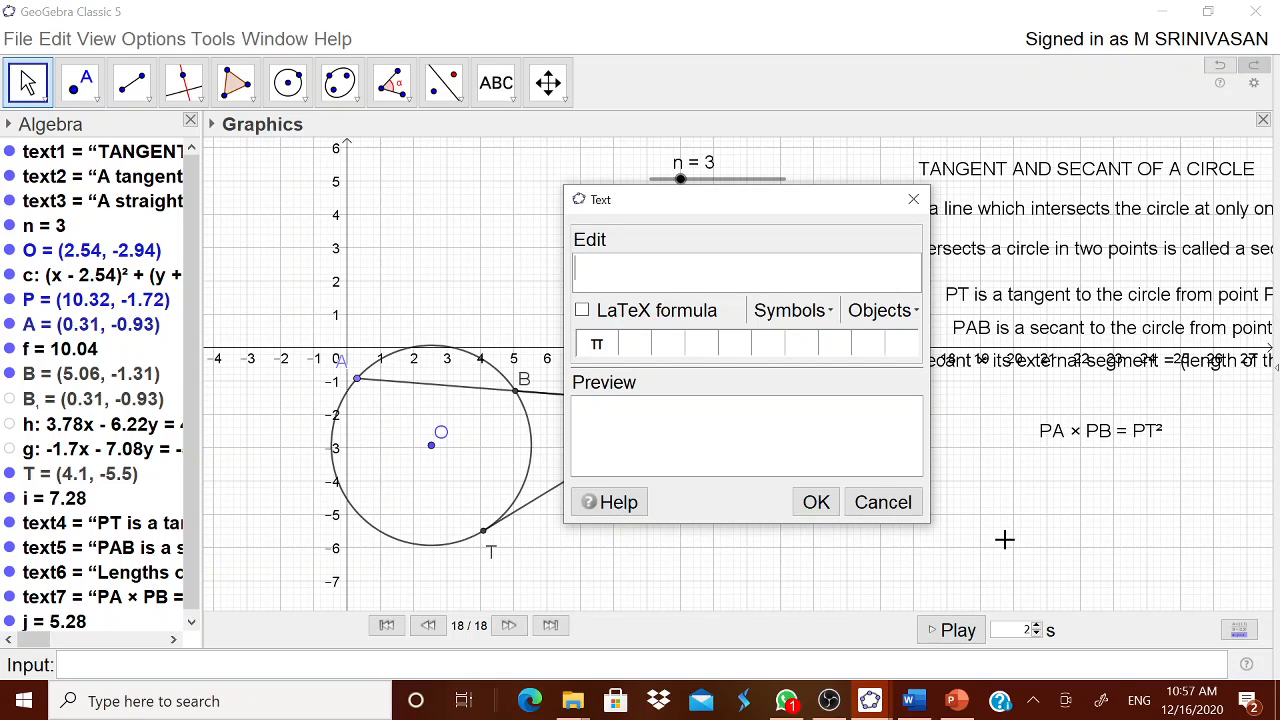
drag(756, 212, 829, 211)
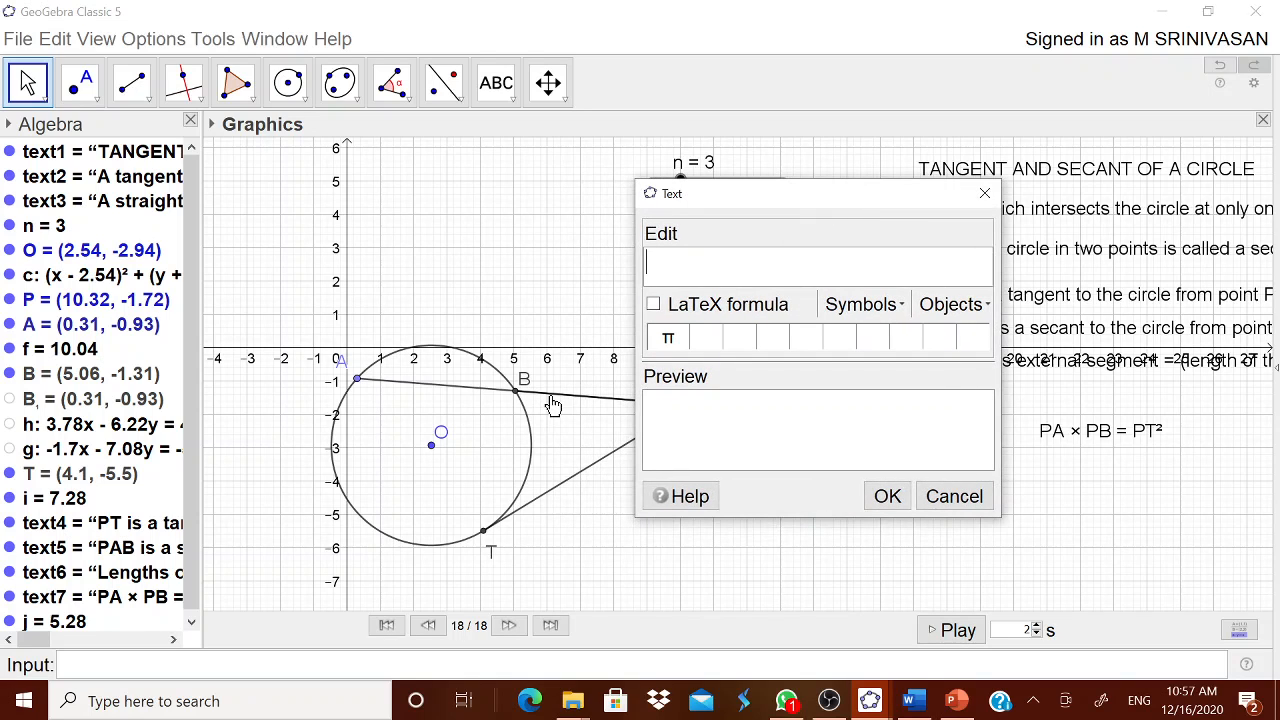
click(953, 496)
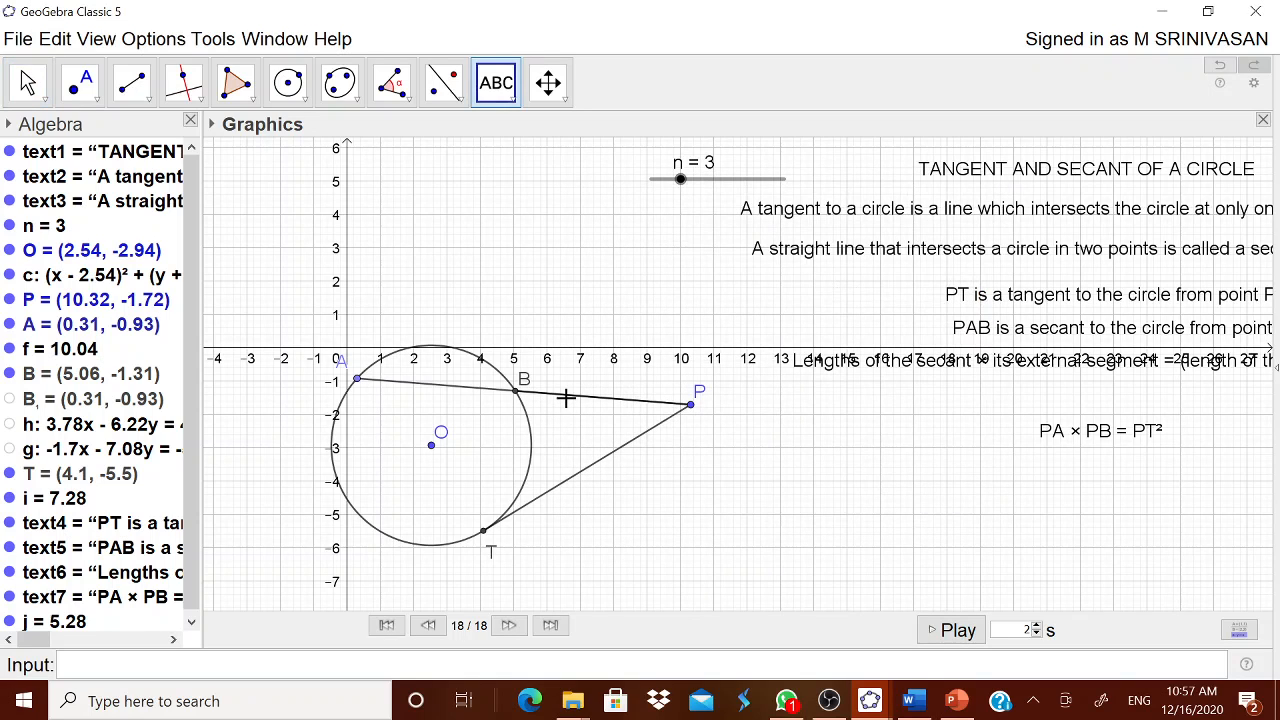
right_click(569, 405)
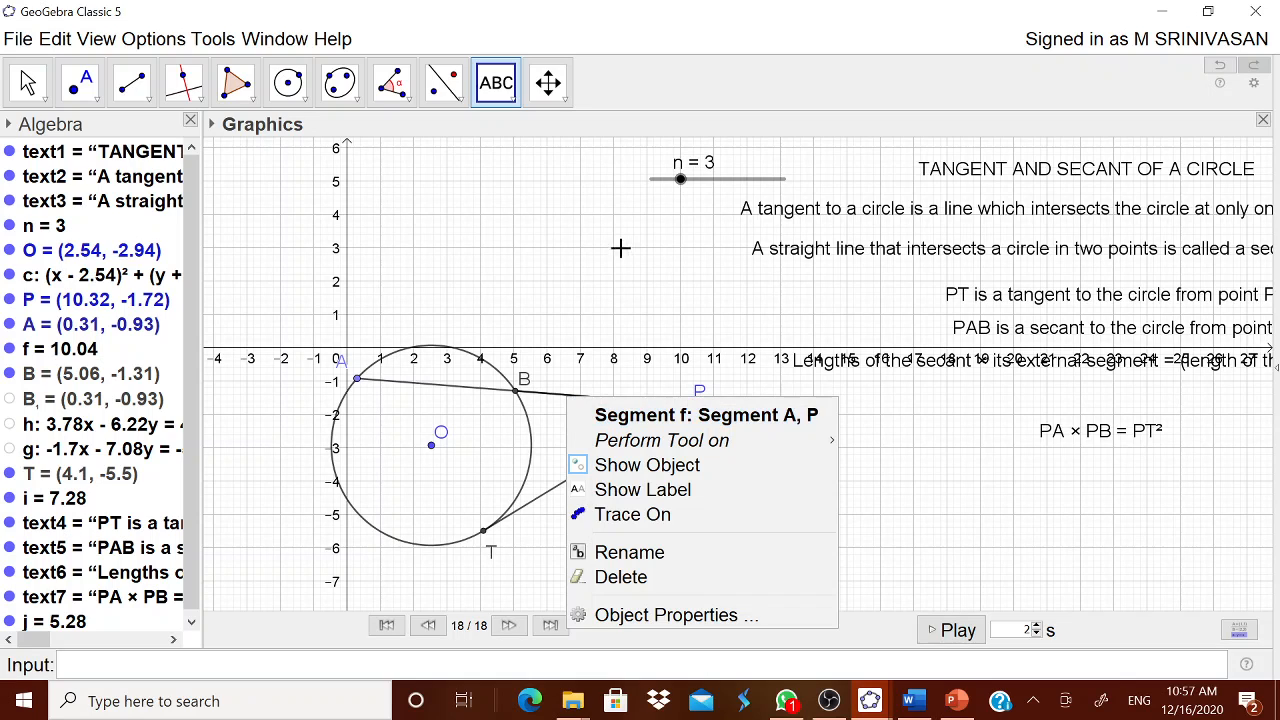
Start a new dynamic text with the linked segment lengths f and j as "f × j = ("
click(505, 88)
click(763, 422)
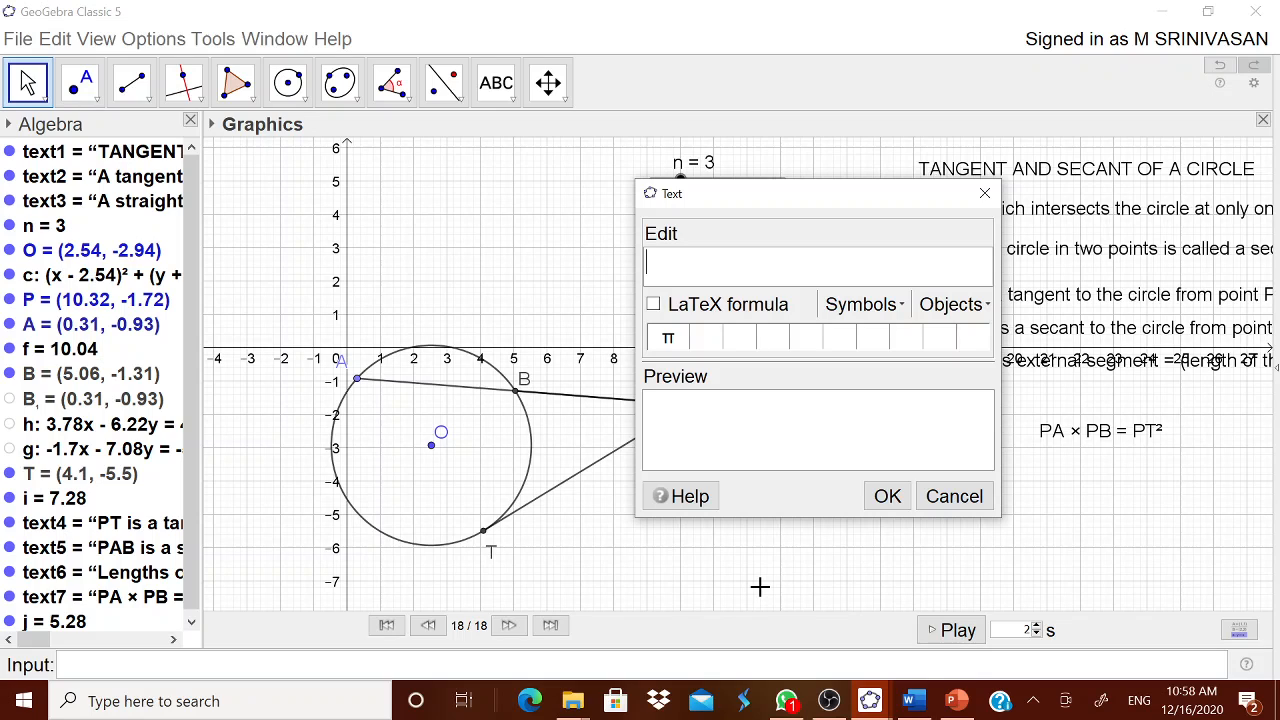
click(952, 304)
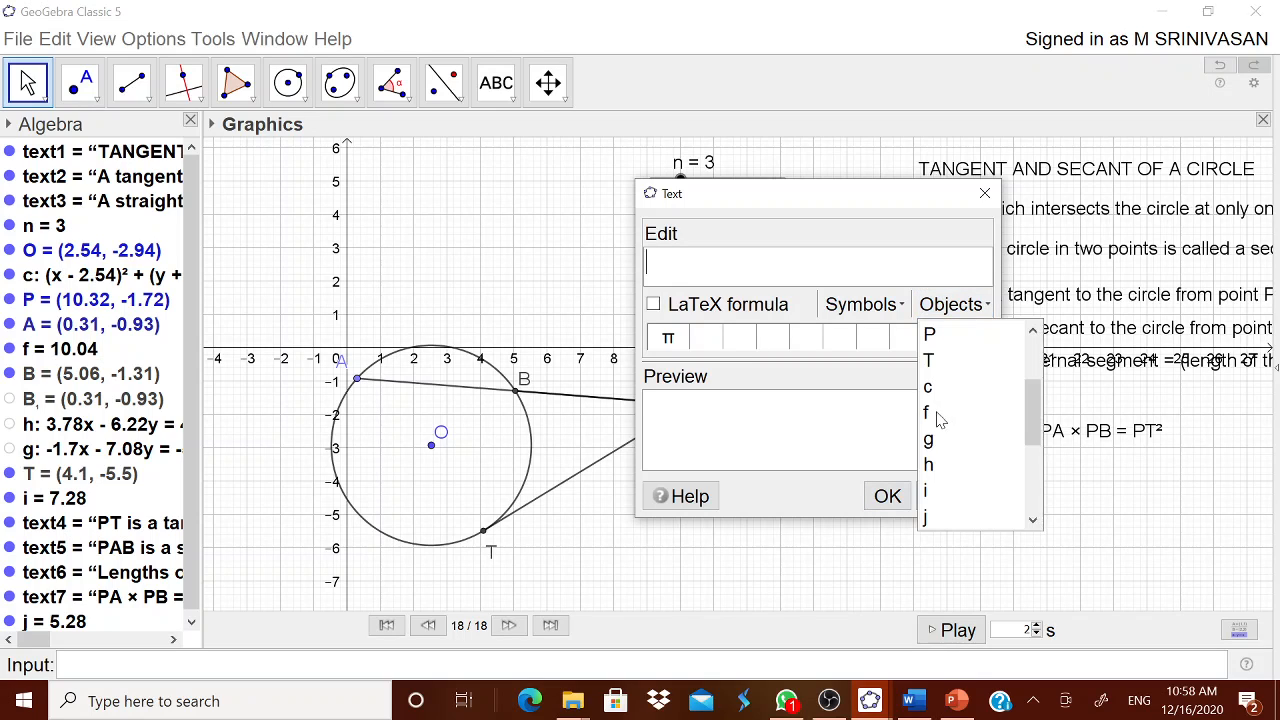
click(938, 416)
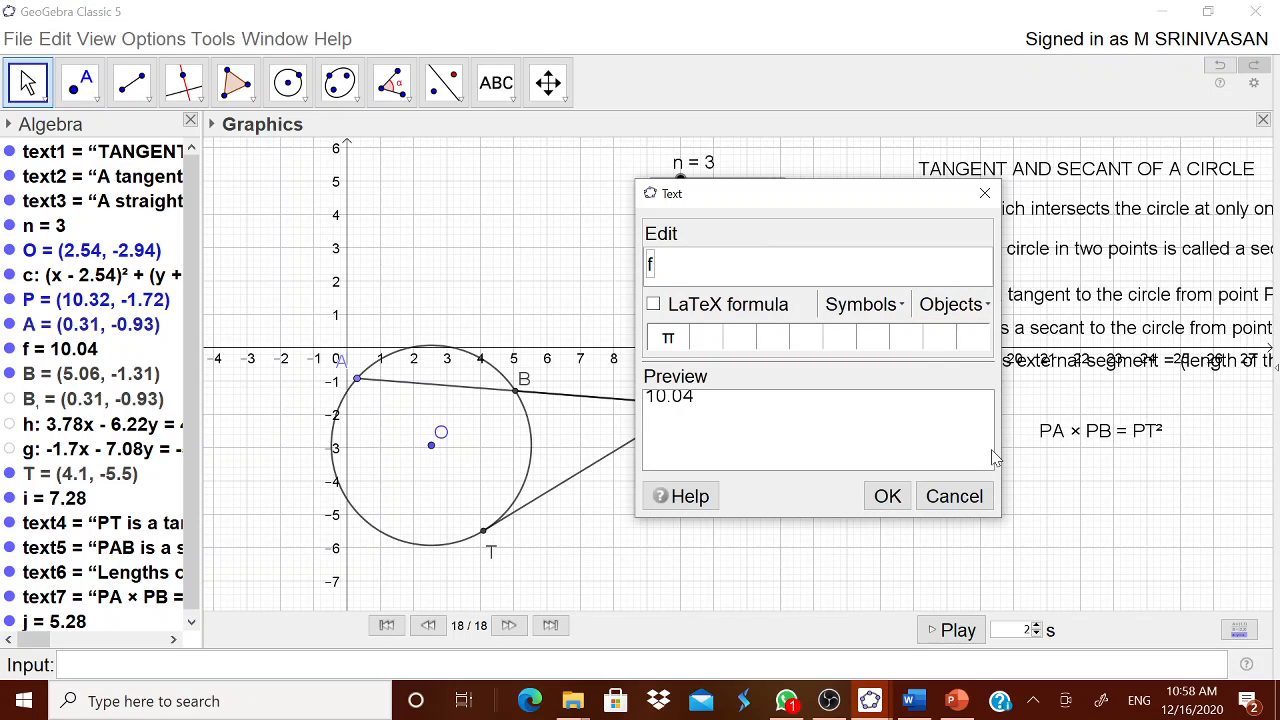
click(862, 304)
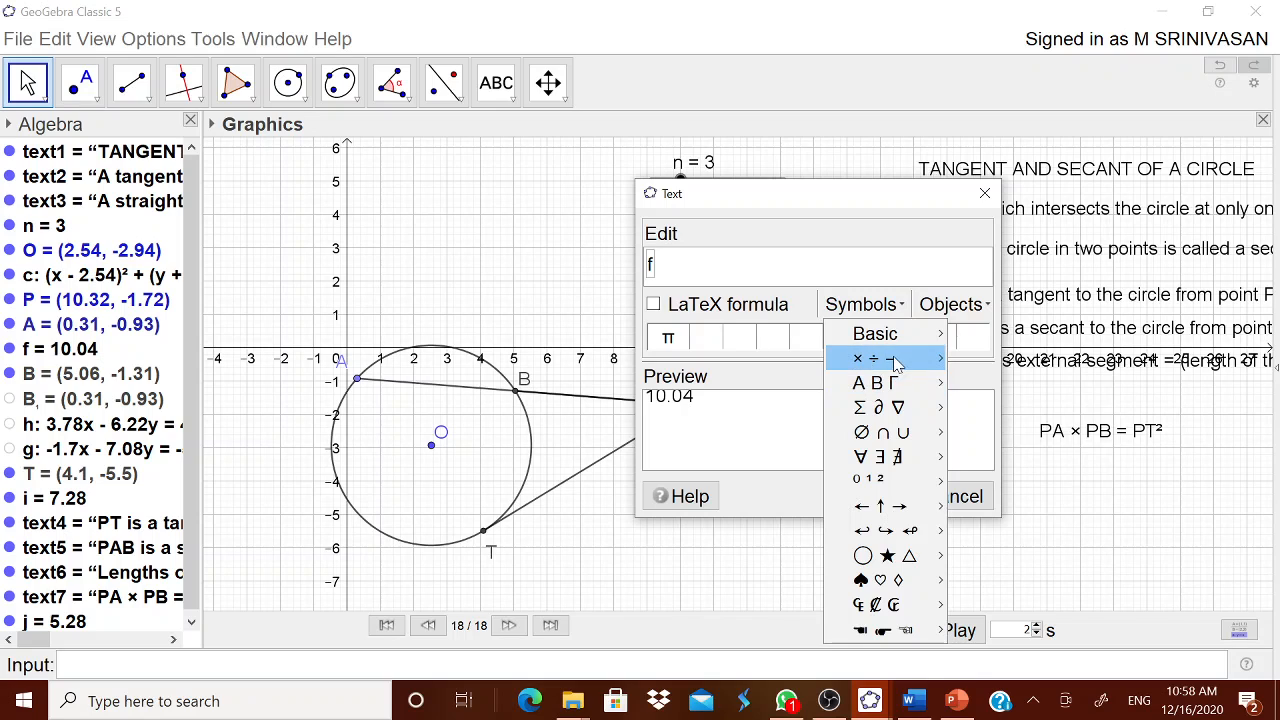
mouse_move(896, 364)
click(960, 370)
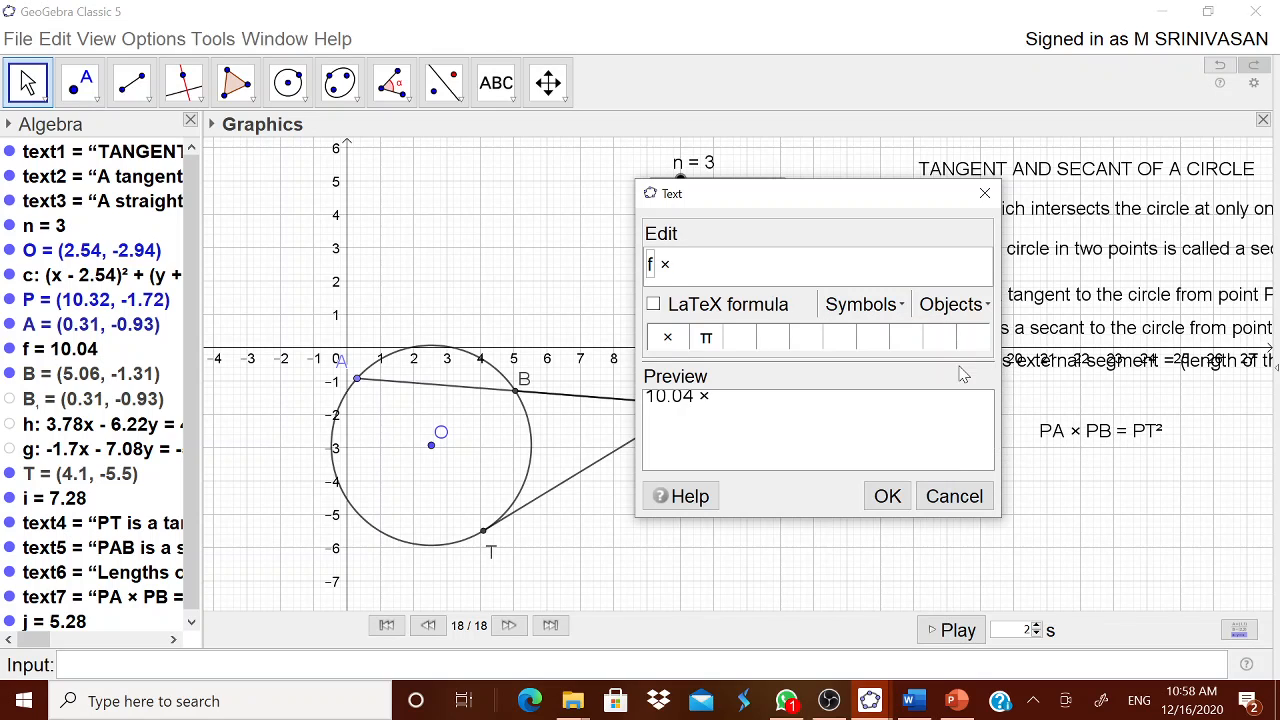
click(950, 304)
click(926, 518)
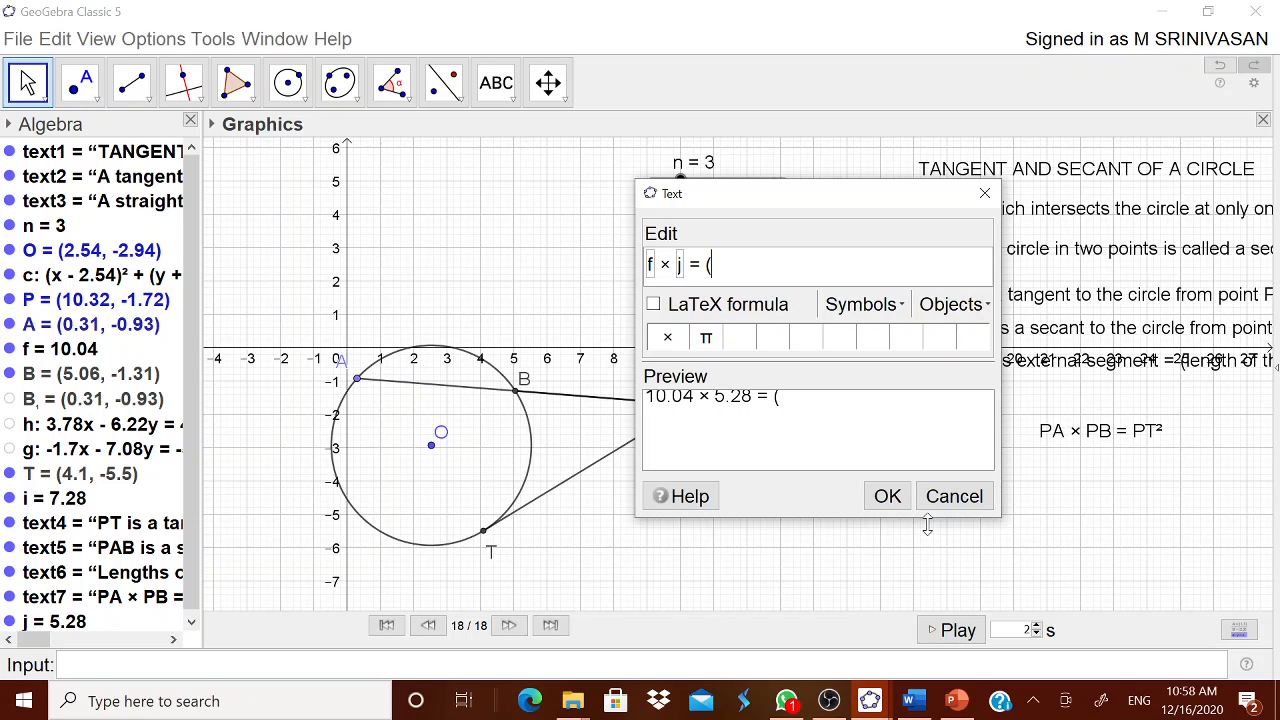
Complete the dynamic text with the linked length i in parentheses squared, and place it directly under "PA × PB = PT²"
click(952, 304)
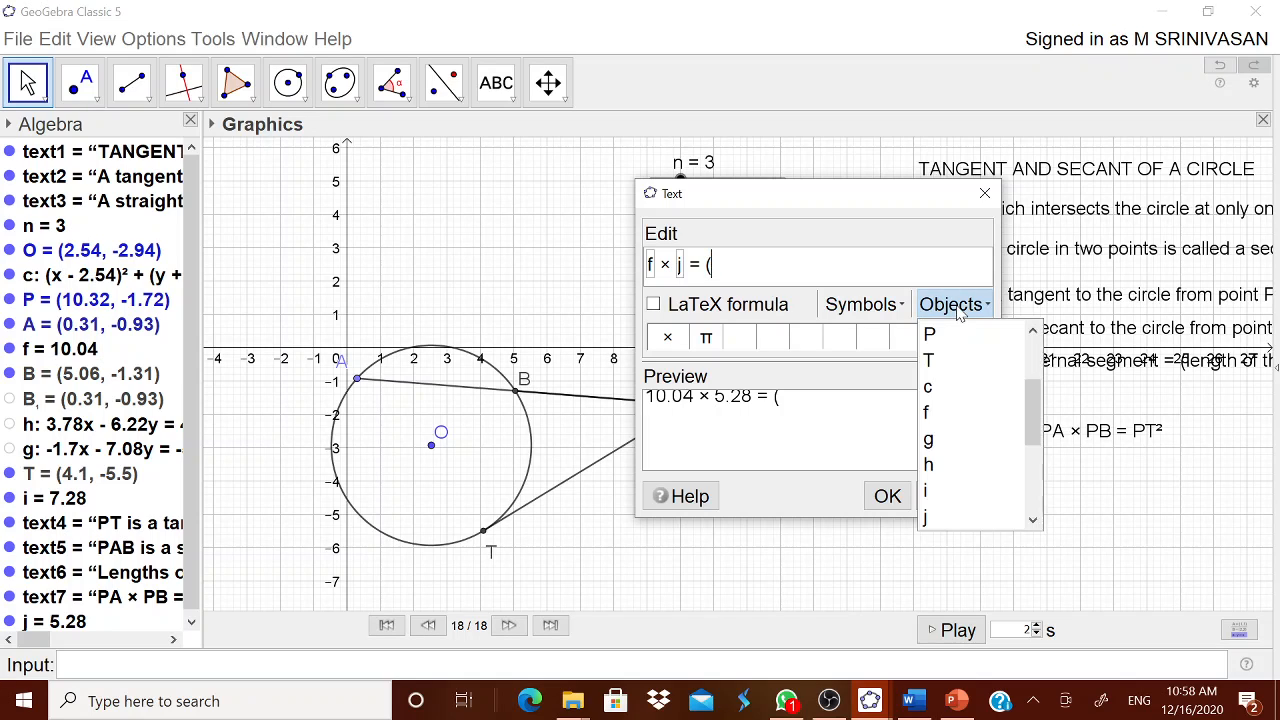
click(930, 492)
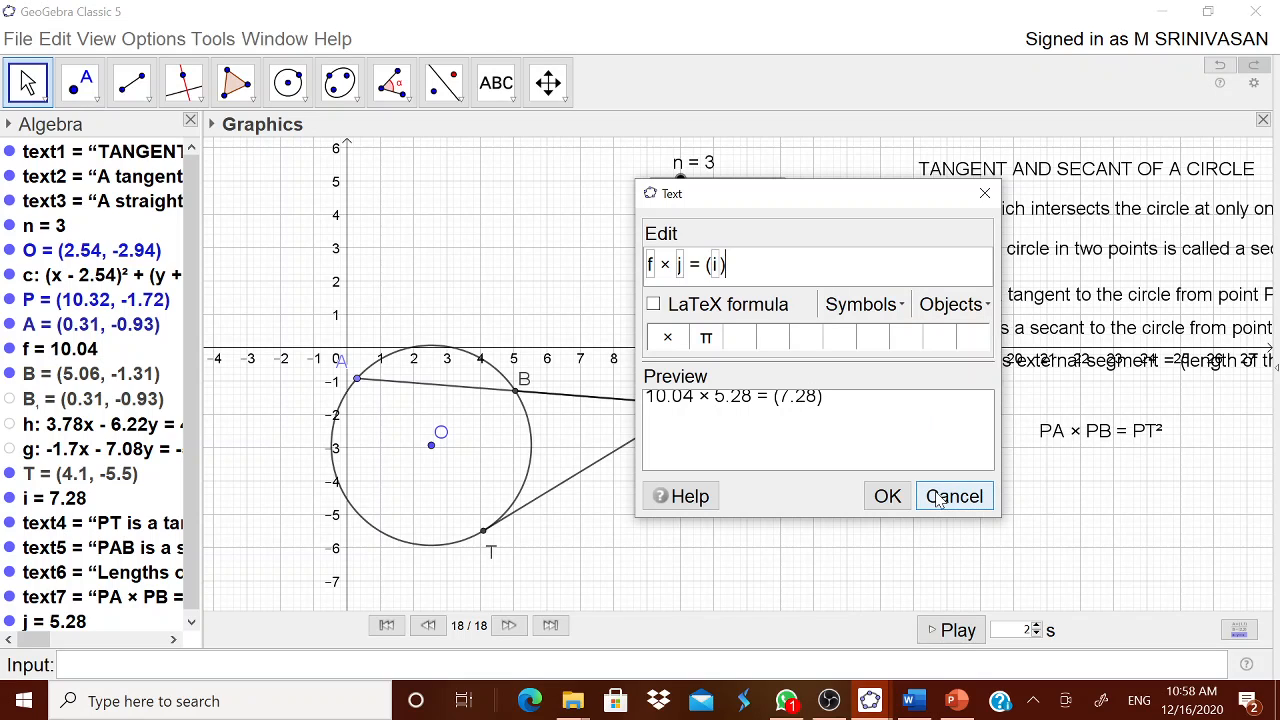
click(852, 313)
mouse_move(870, 336)
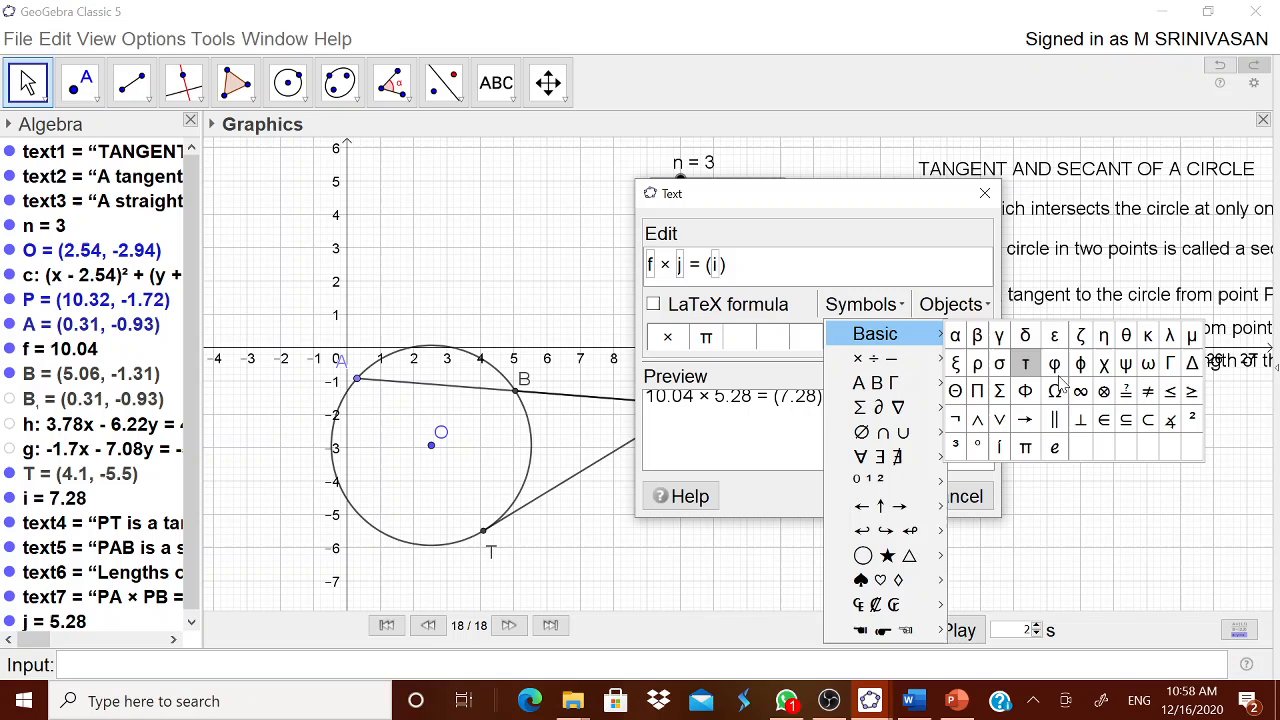
click(1192, 420)
click(885, 494)
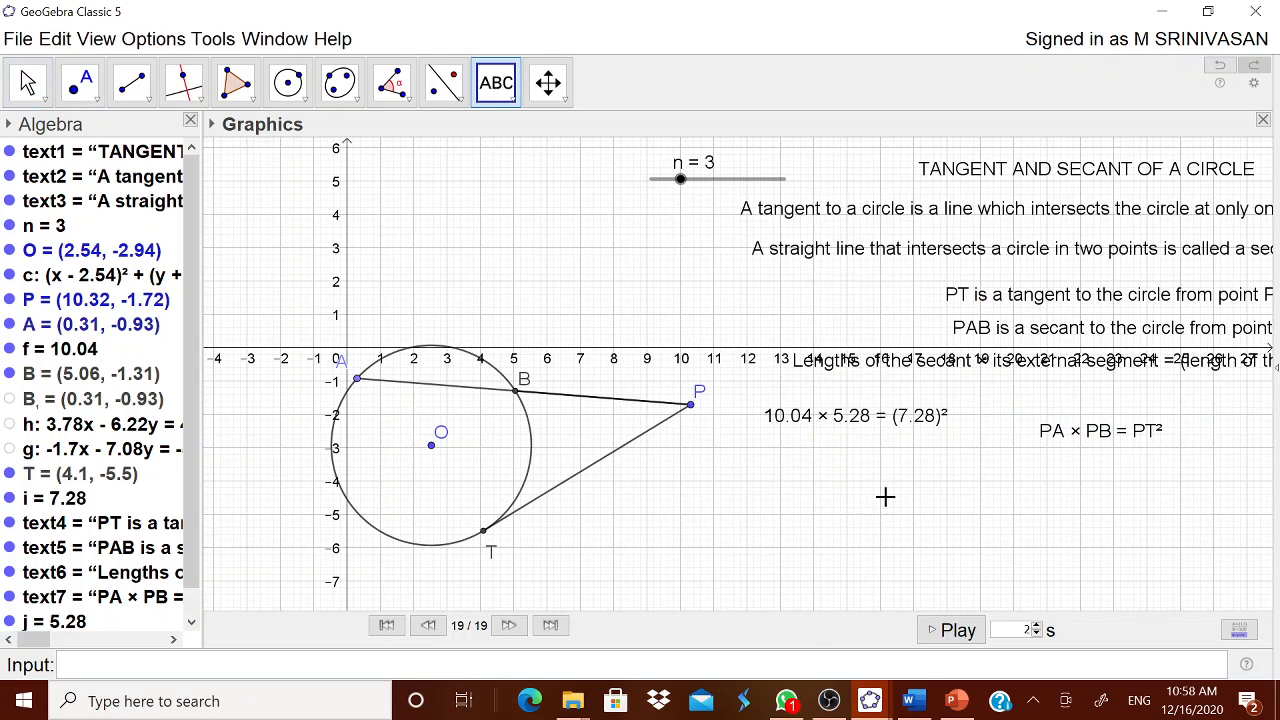
drag(858, 437, 1116, 487)
Show the label of segment PT as its value
right_click(585, 479)
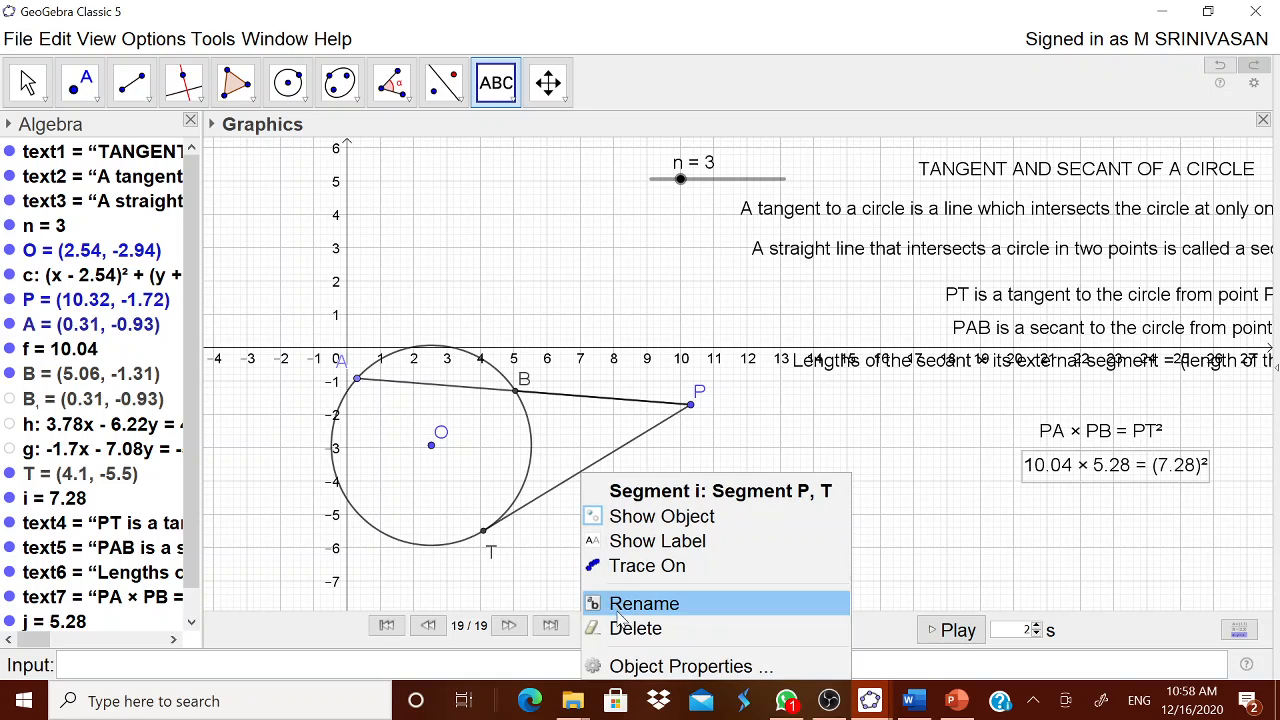
click(652, 667)
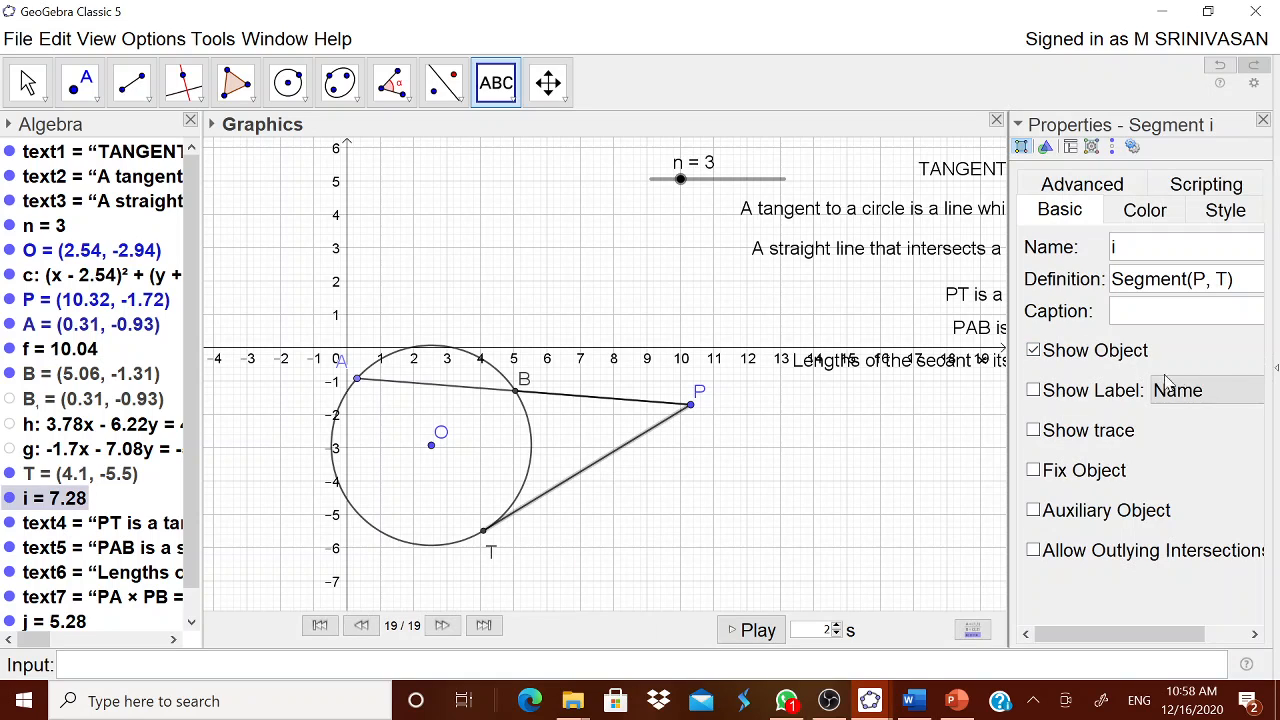
click(1110, 398)
click(1185, 390)
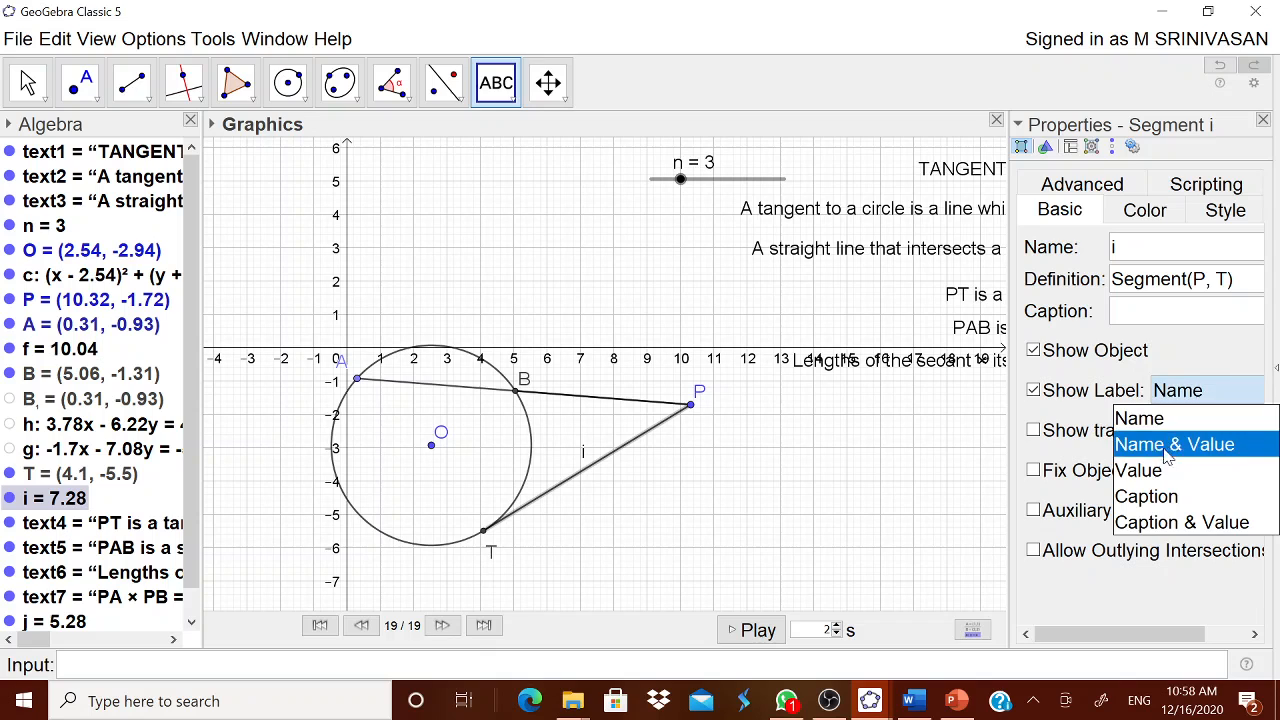
click(1160, 476)
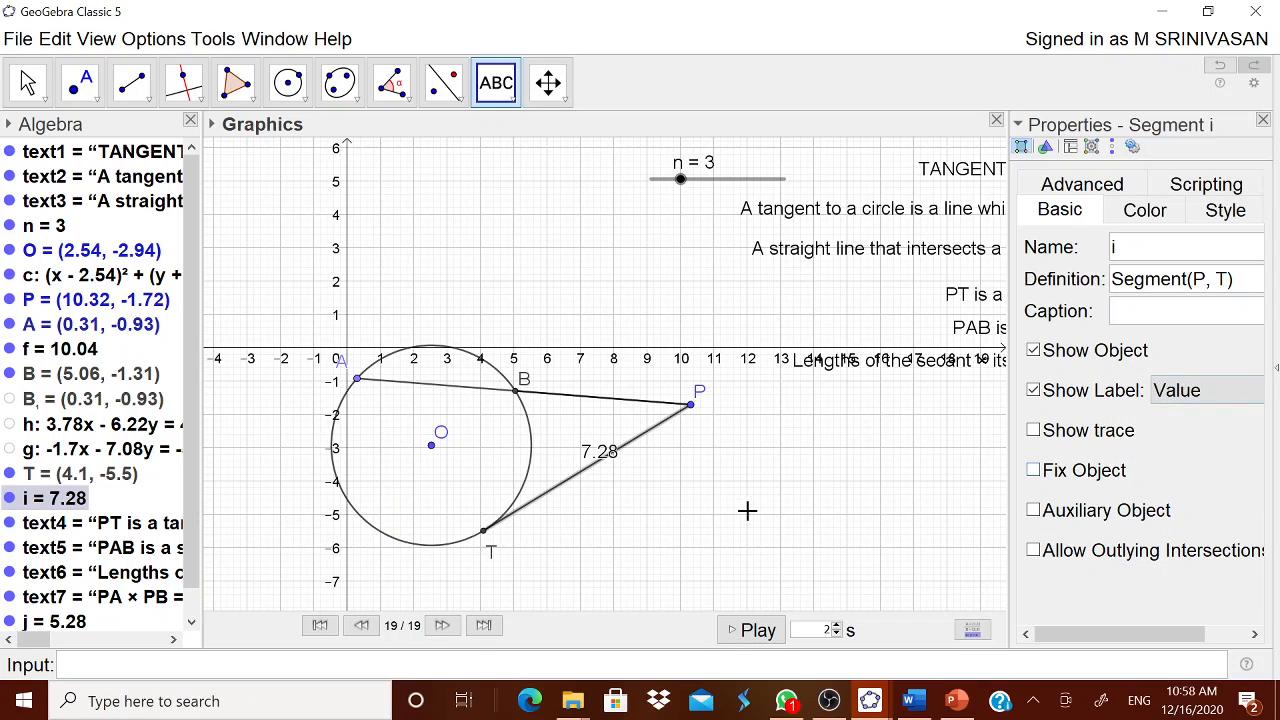
Move the length label of segment PT below the segment and close the properties
click(608, 460)
click(932, 500)
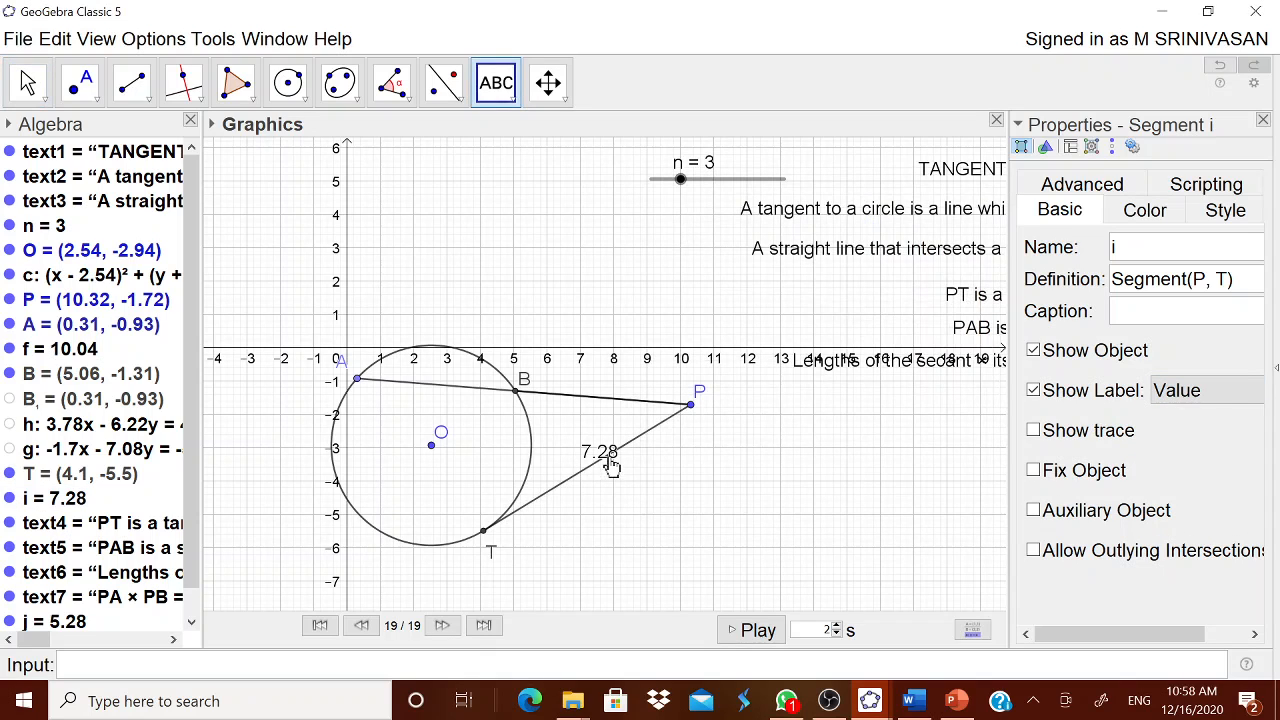
click(610, 463)
click(938, 488)
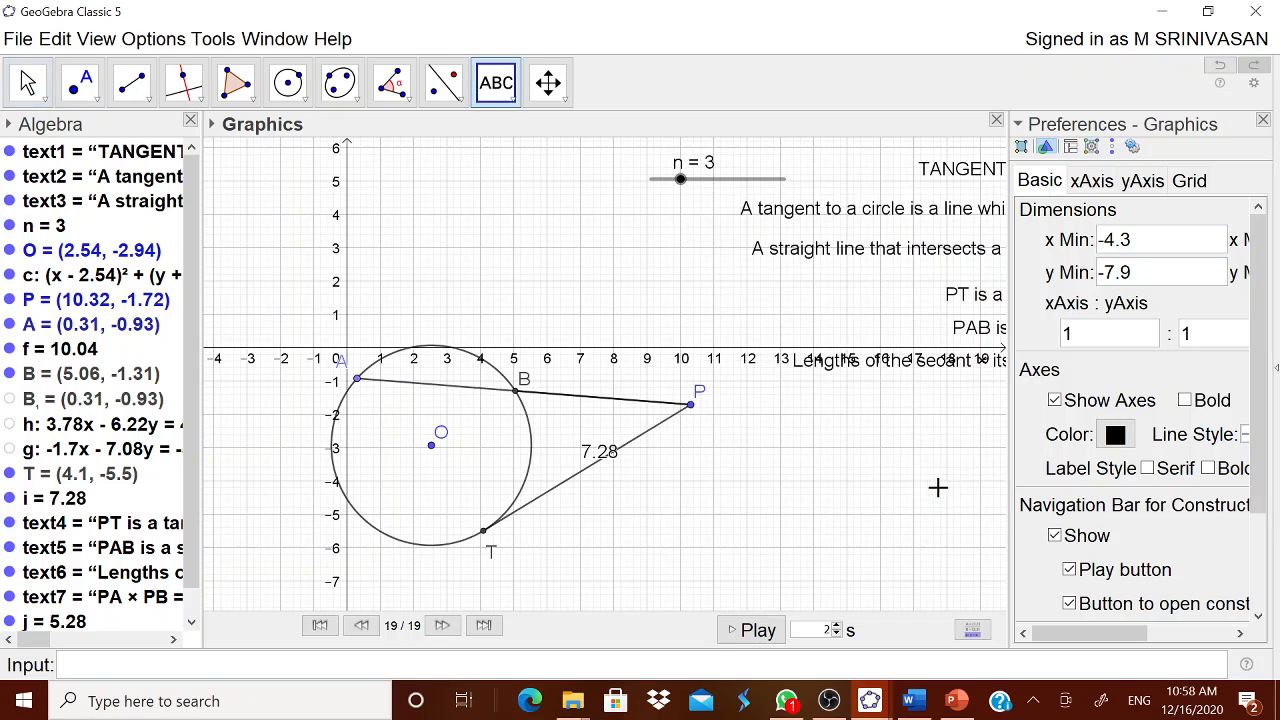
key(Escape)
drag(613, 467, 609, 512)
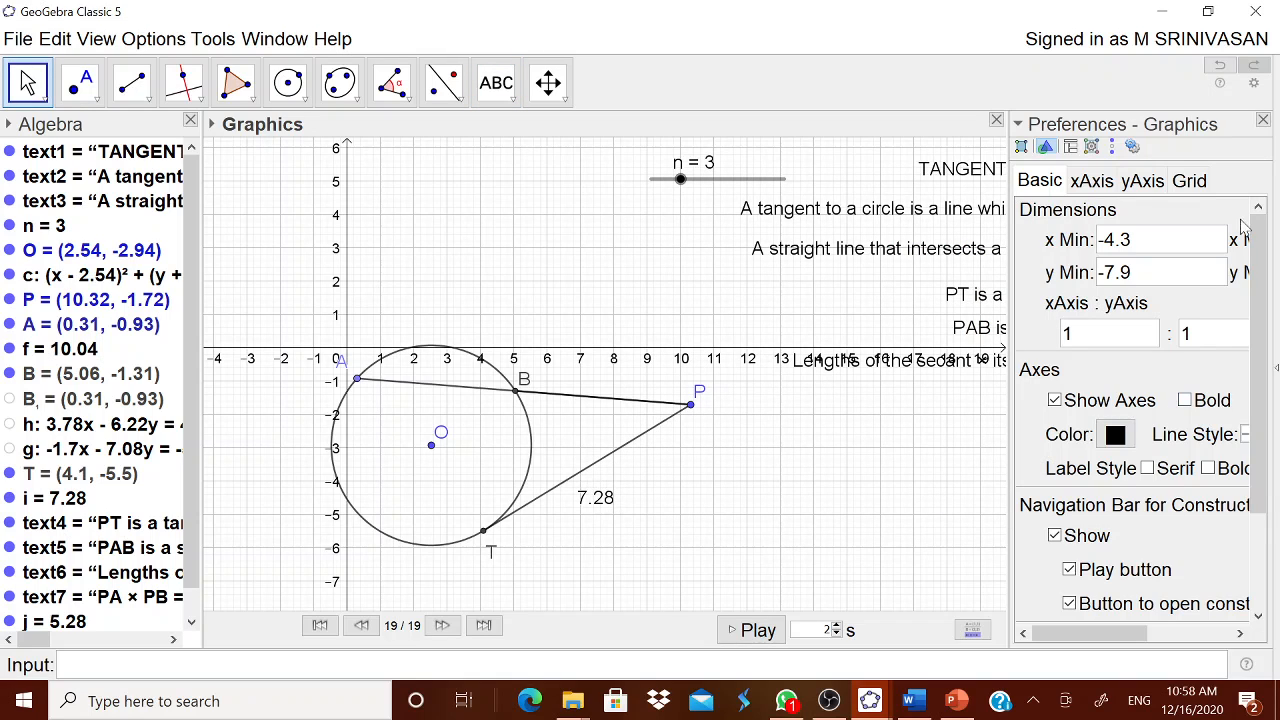
click(1263, 119)
Add the dynamic text "PA = " linked to length f and place it above secant AP, just over the x-axis
click(508, 100)
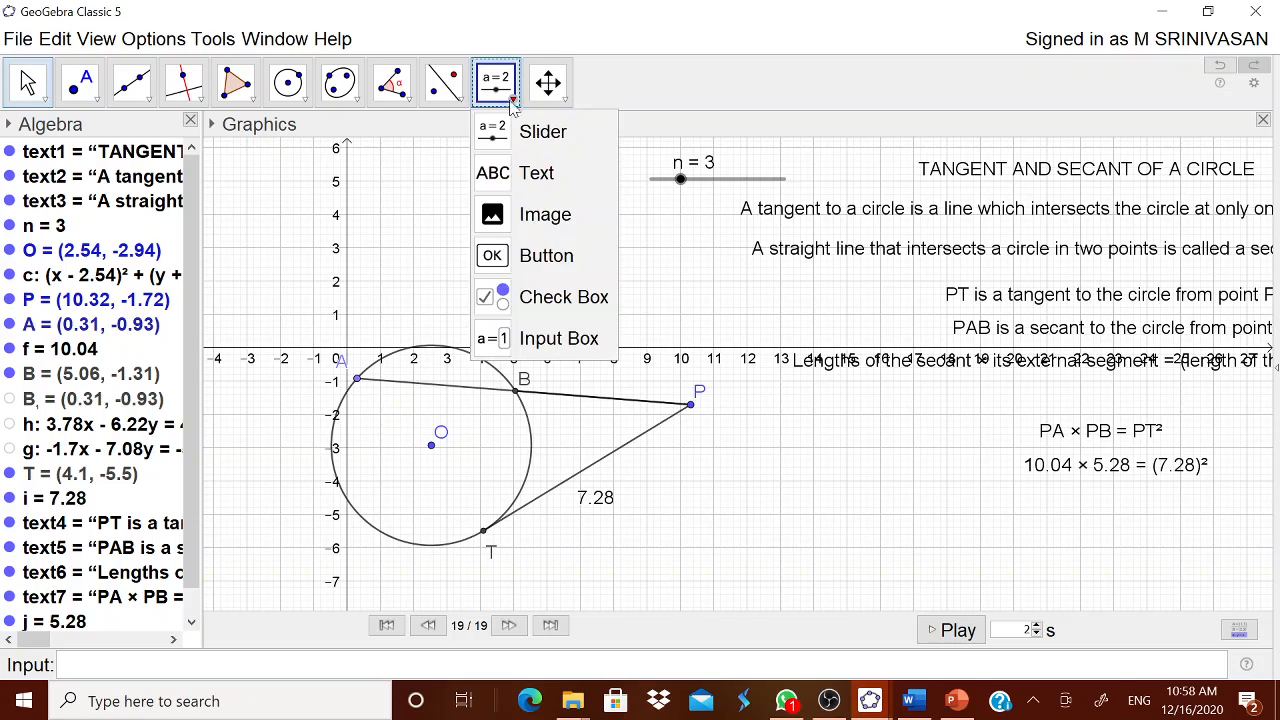
click(525, 174)
click(888, 540)
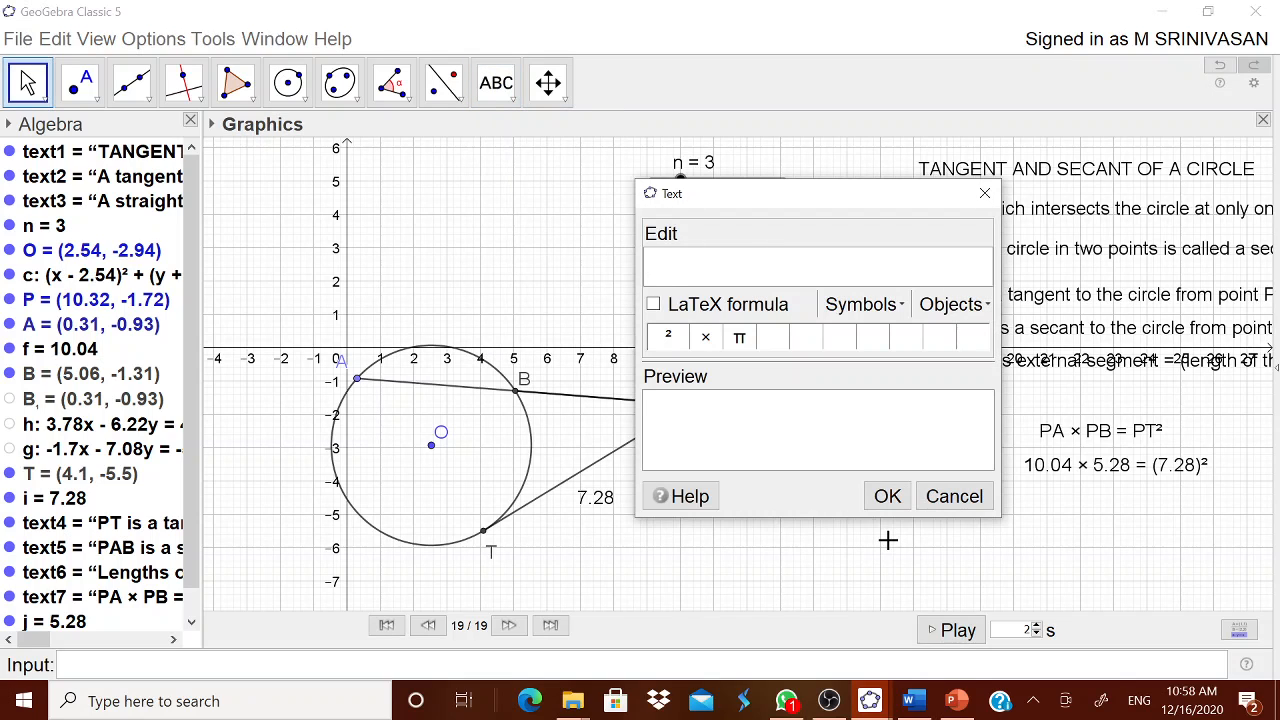
text(a)
text(A × PB)
text( =)
key(BackSpace)
key(BackSpace)
key(BackSpace)
key(BackSpace)
text([a)
key(BackSpace)
text(PA)
click(953, 304)
click(930, 415)
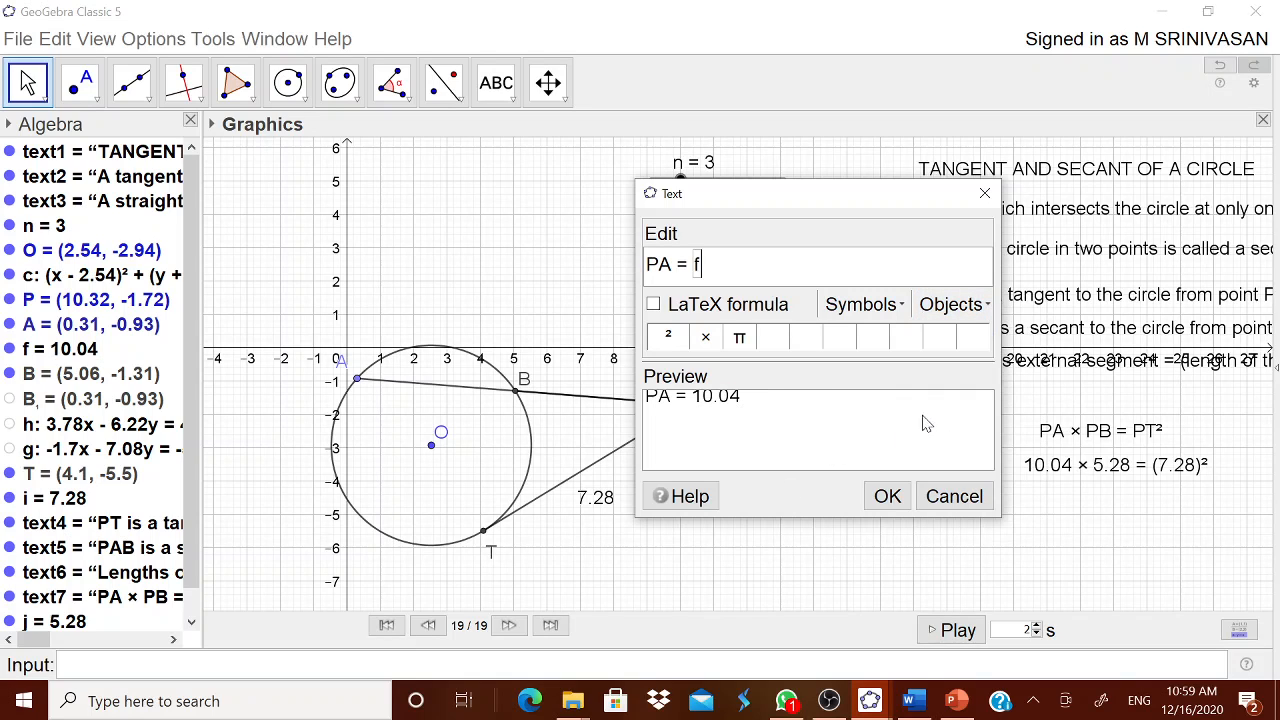
click(887, 497)
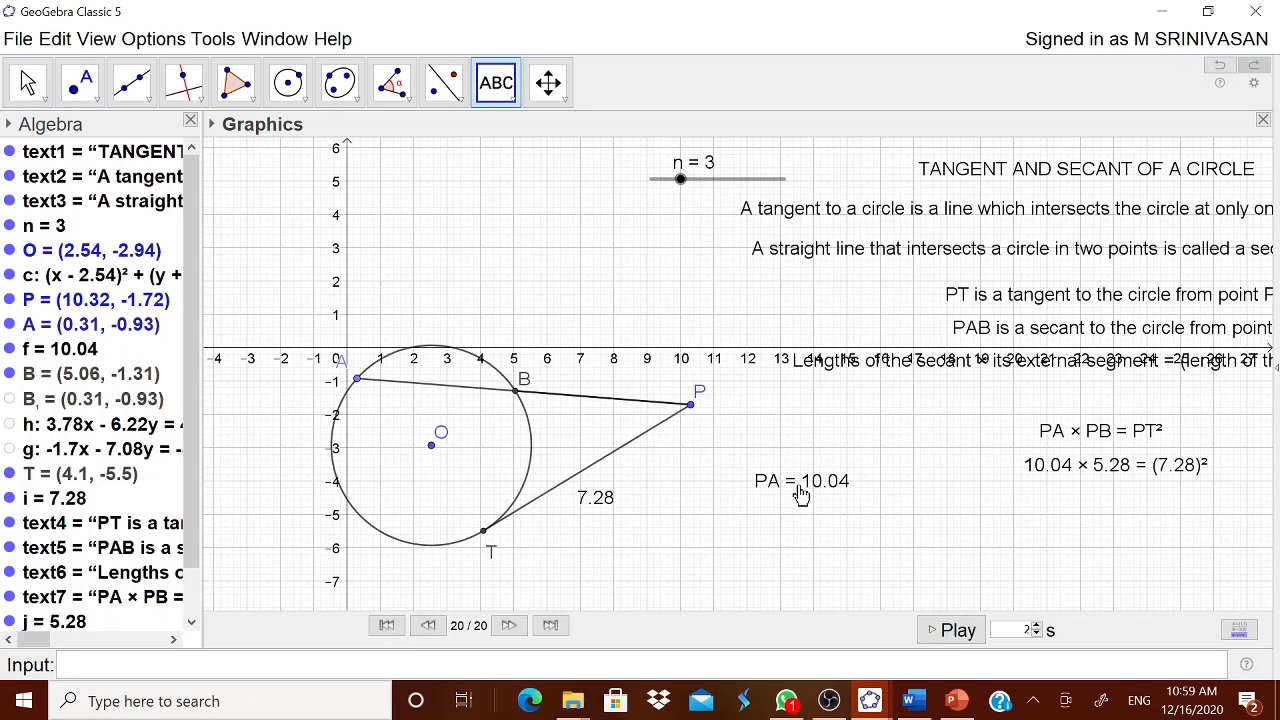
drag(800, 490, 590, 333)
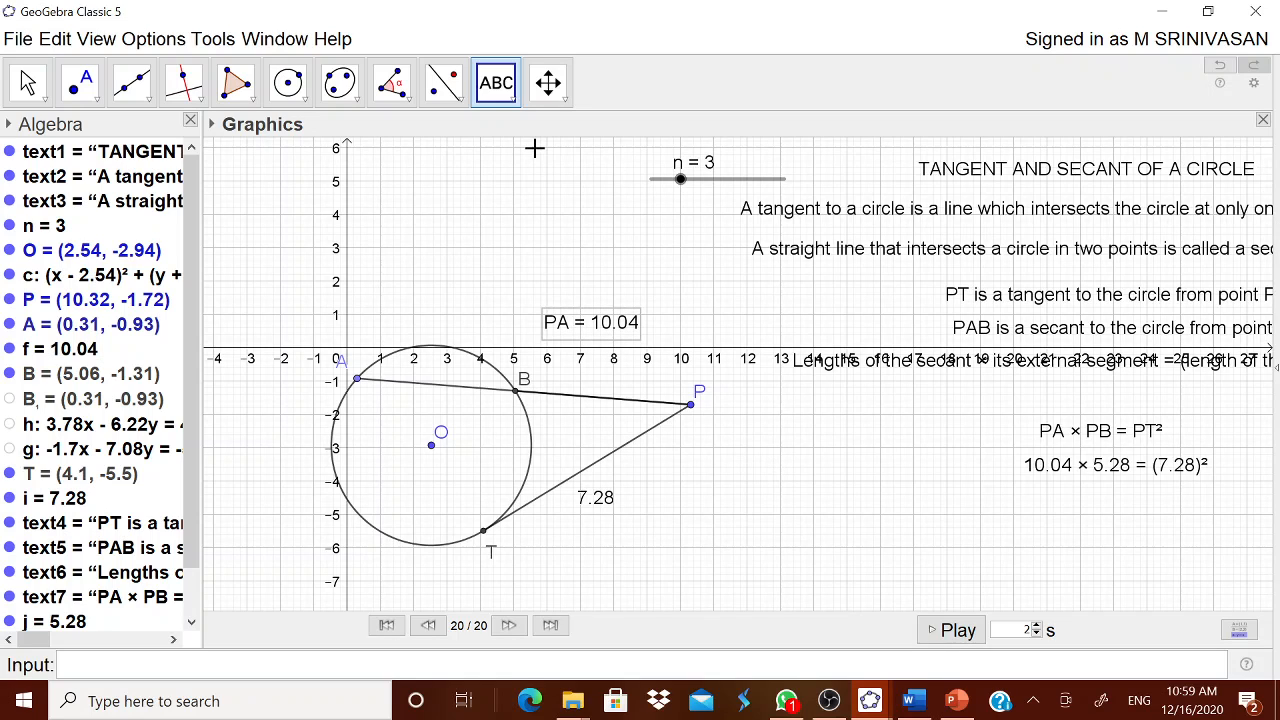
Add the dynamic text "PB = " linked to length j and place it directly below the PA text
click(778, 568)
text(PB =)
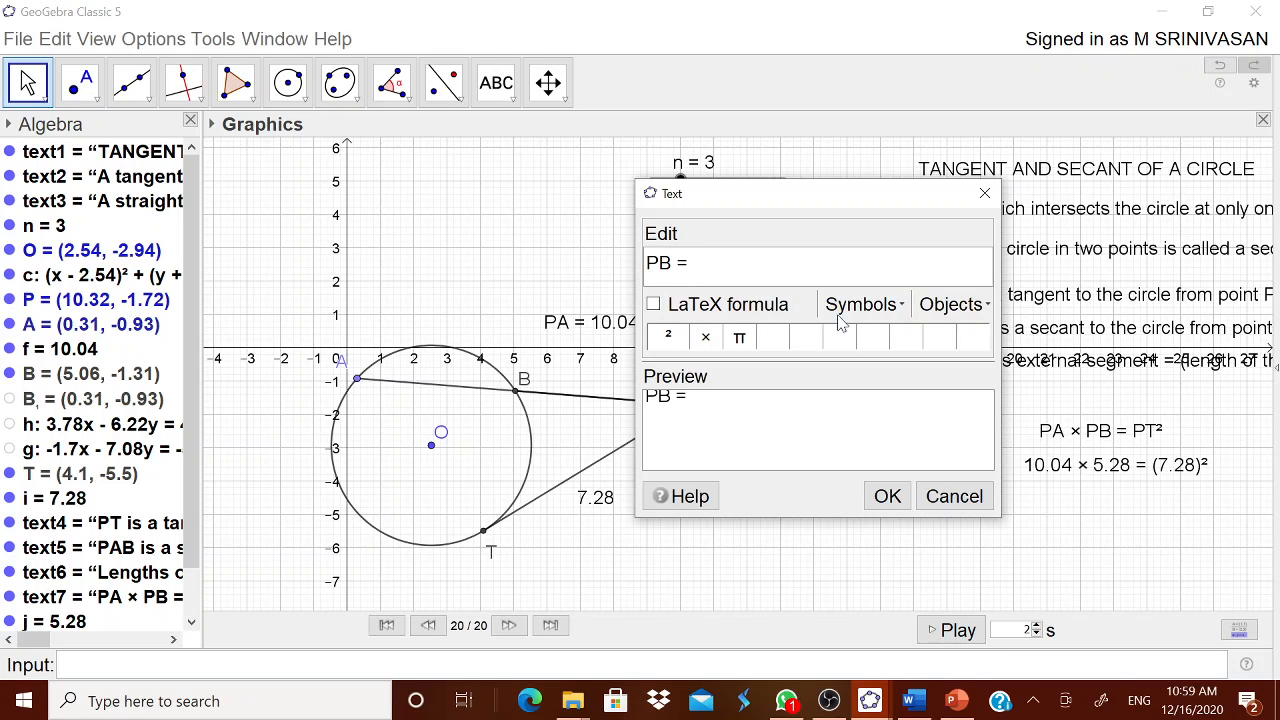
click(953, 304)
click(944, 518)
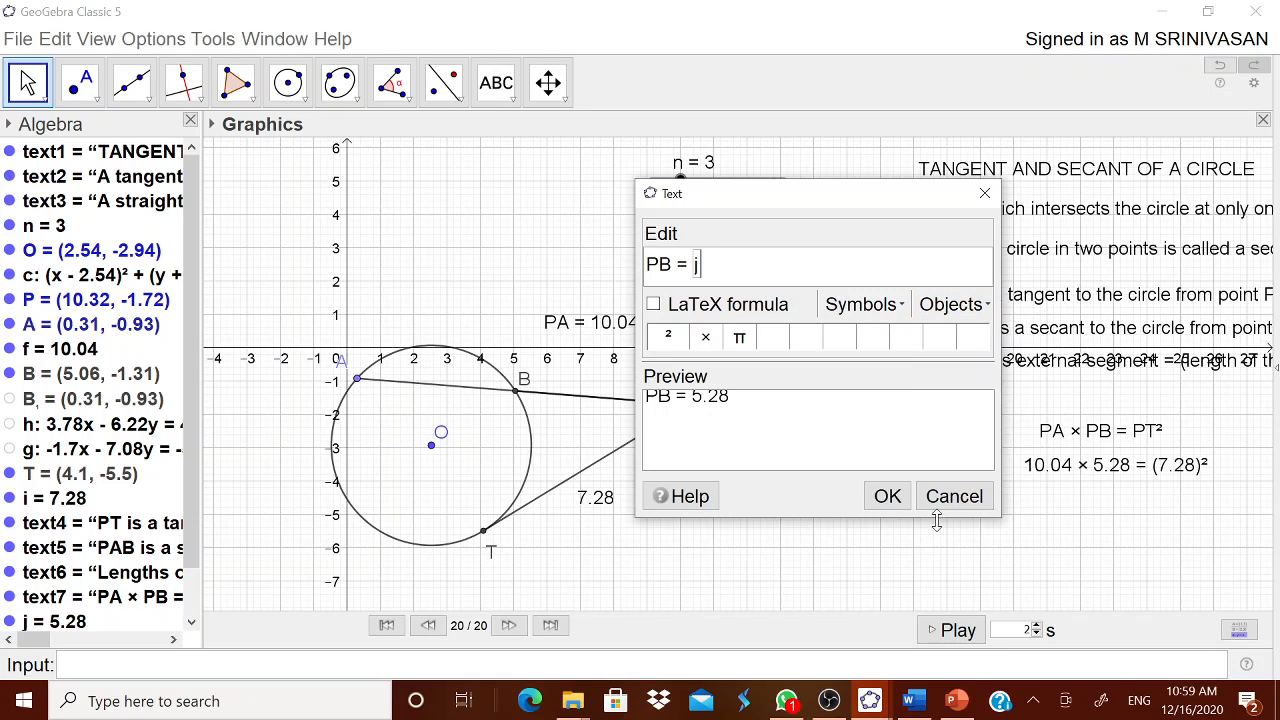
click(887, 496)
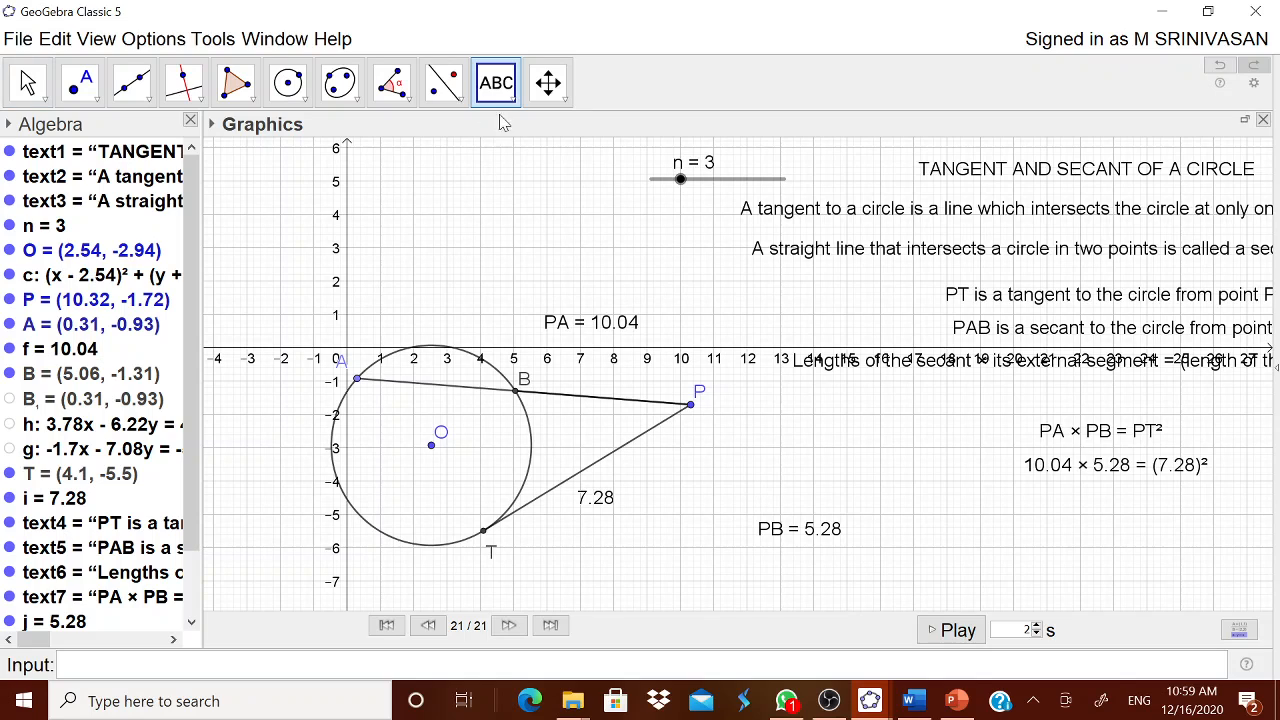
drag(808, 535, 600, 362)
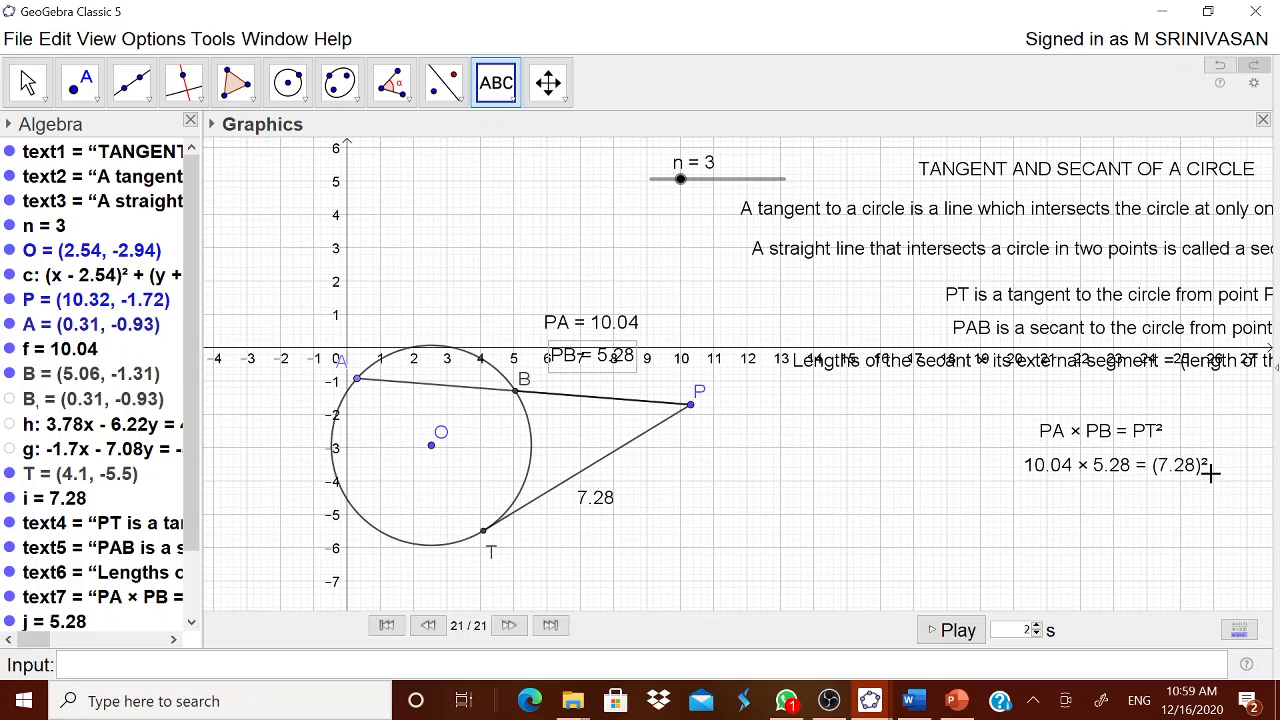
Define a number k=f*j as the product of the lengths of PA and PB
click(130, 667)
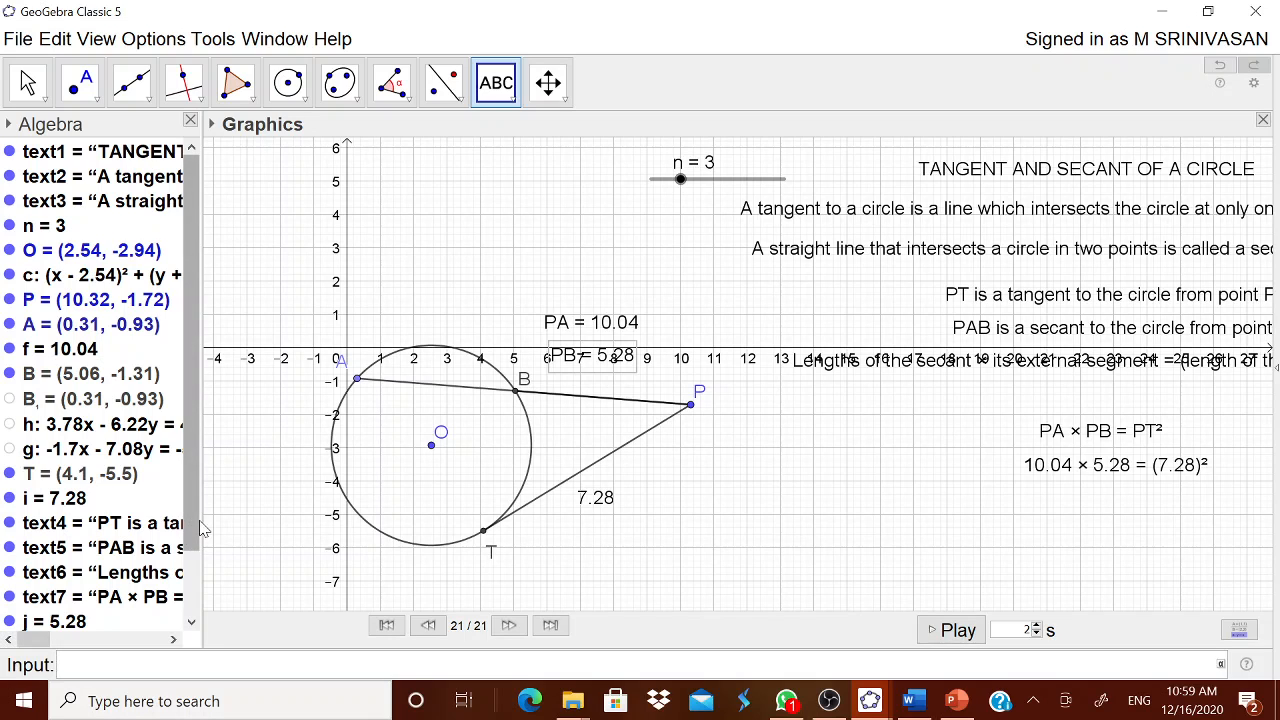
drag(194, 525, 193, 622)
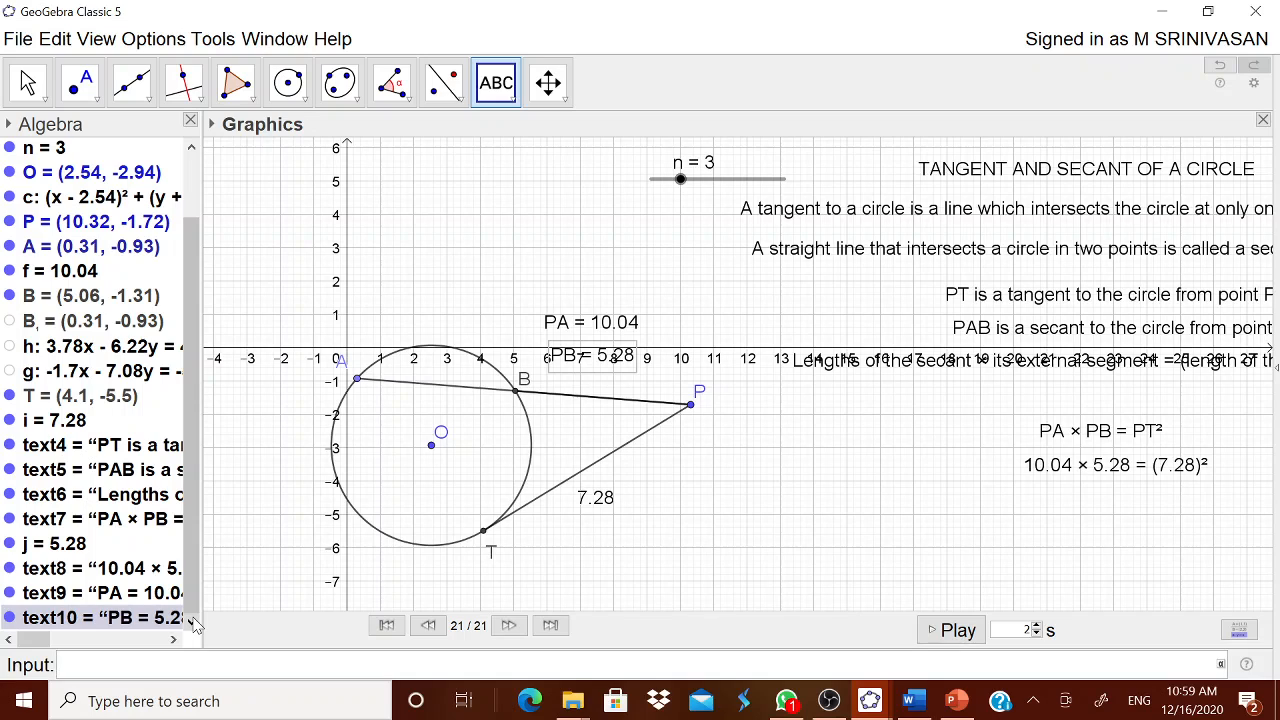
text(k=)
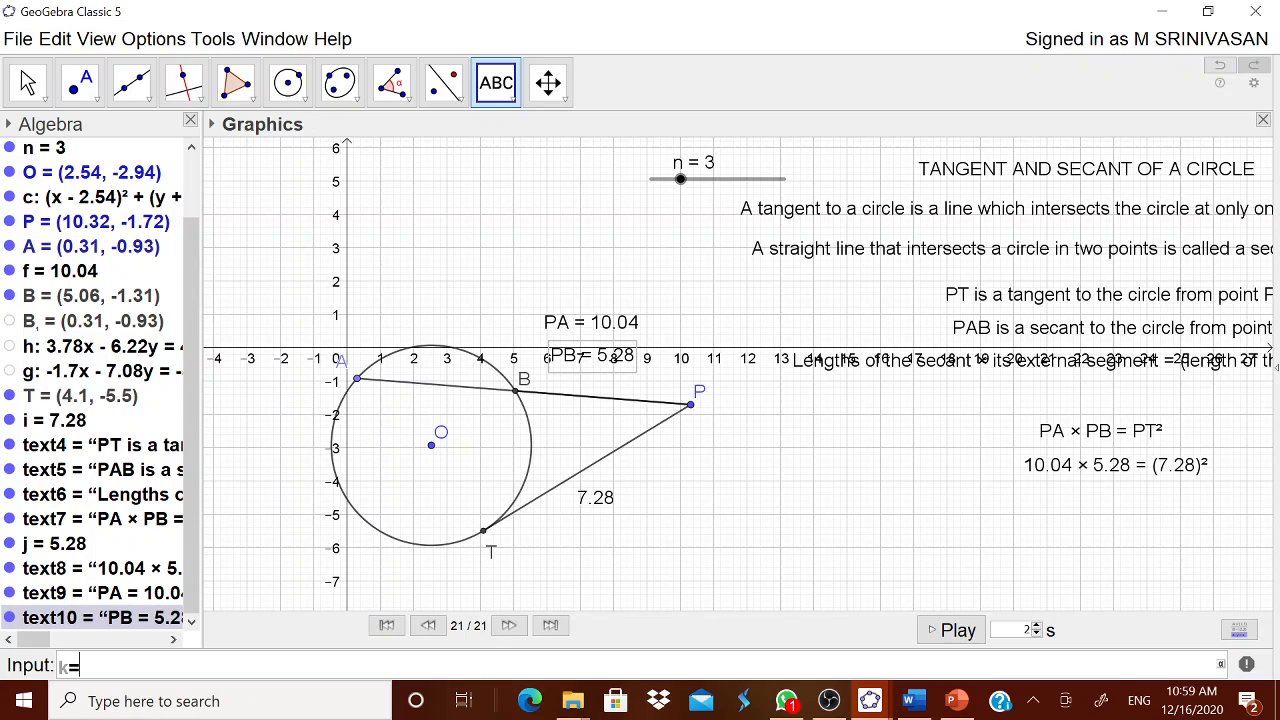
text(f*j)
key(Return)
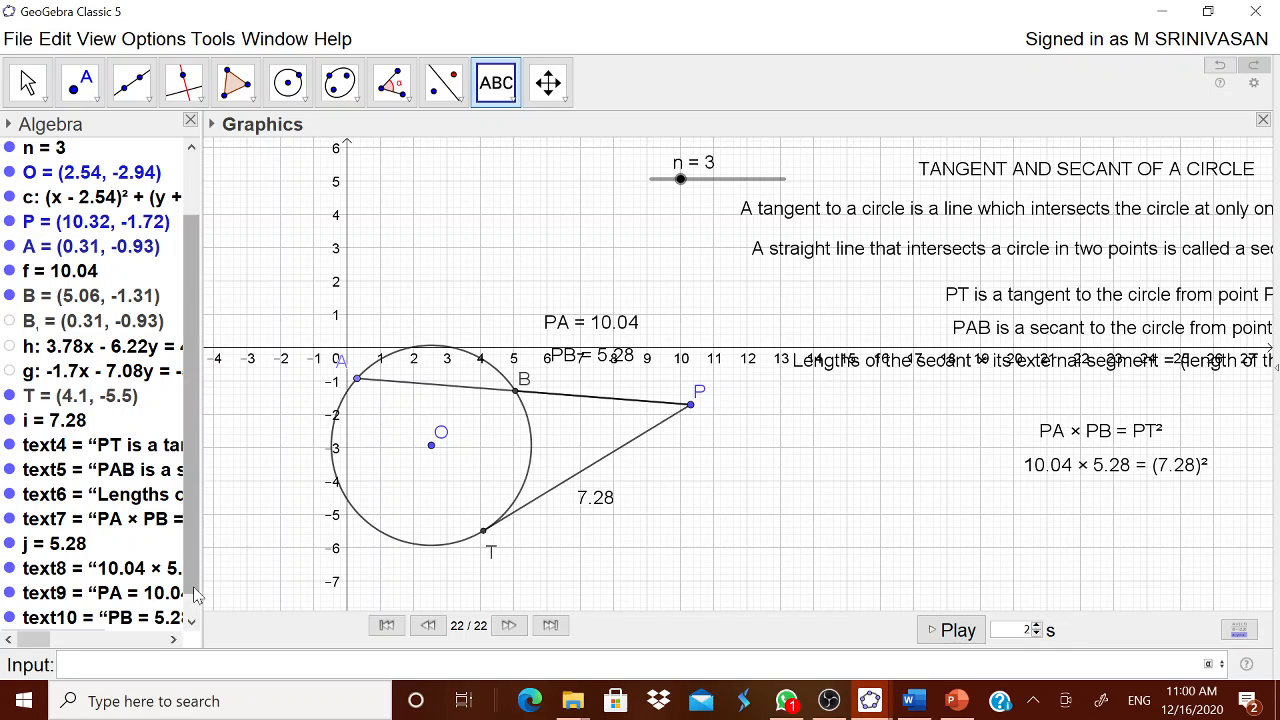
Define a number l=i² as the square of the length of tangent segment PT
scroll(175, 630, down, 1)
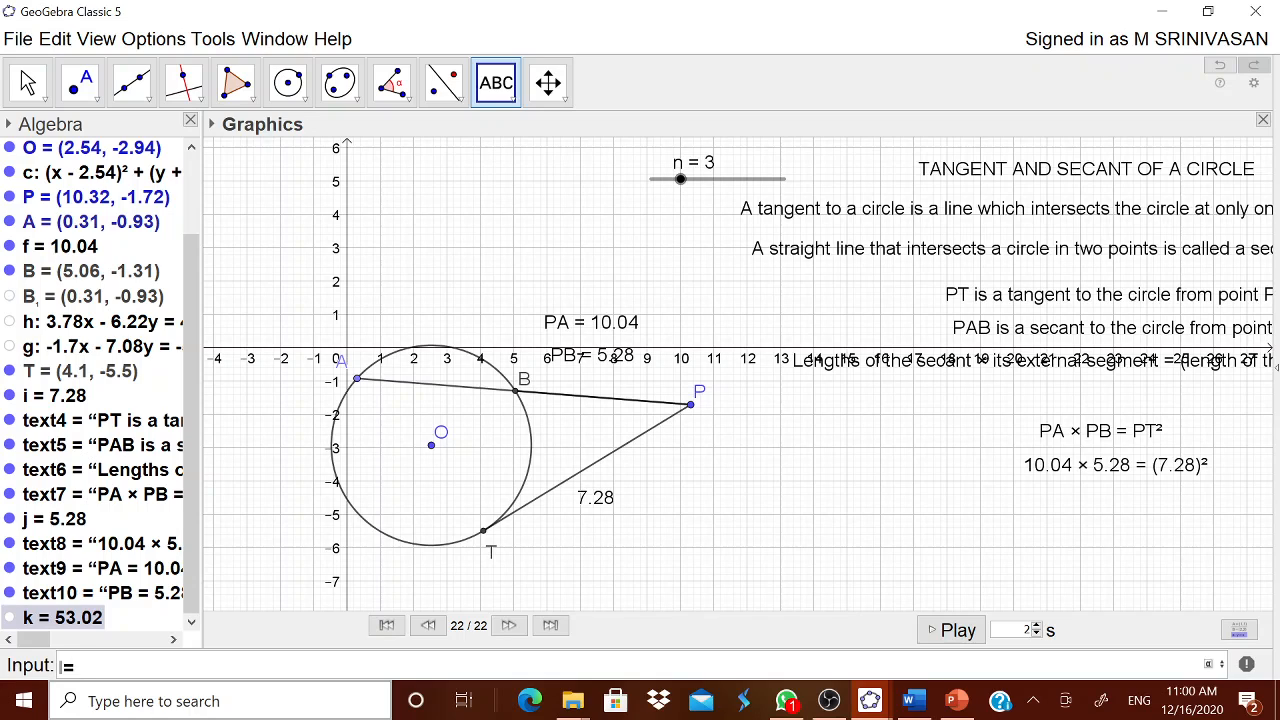
text(i)
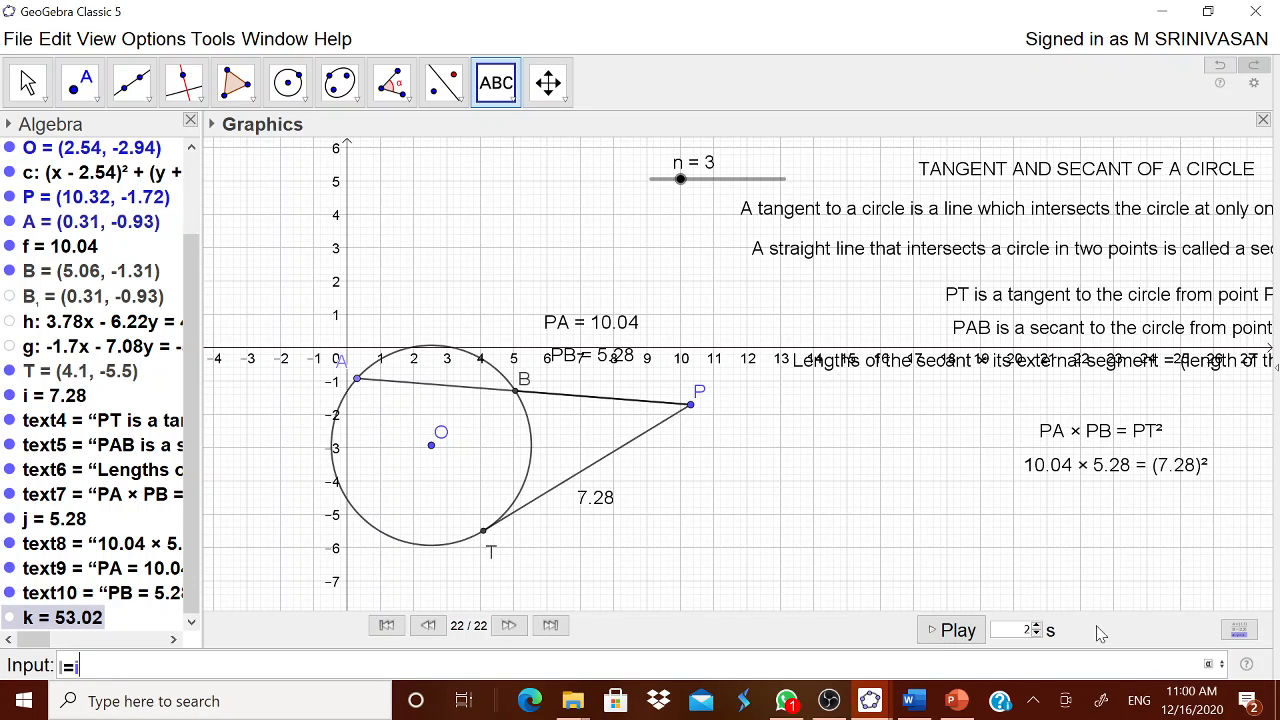
click(1210, 664)
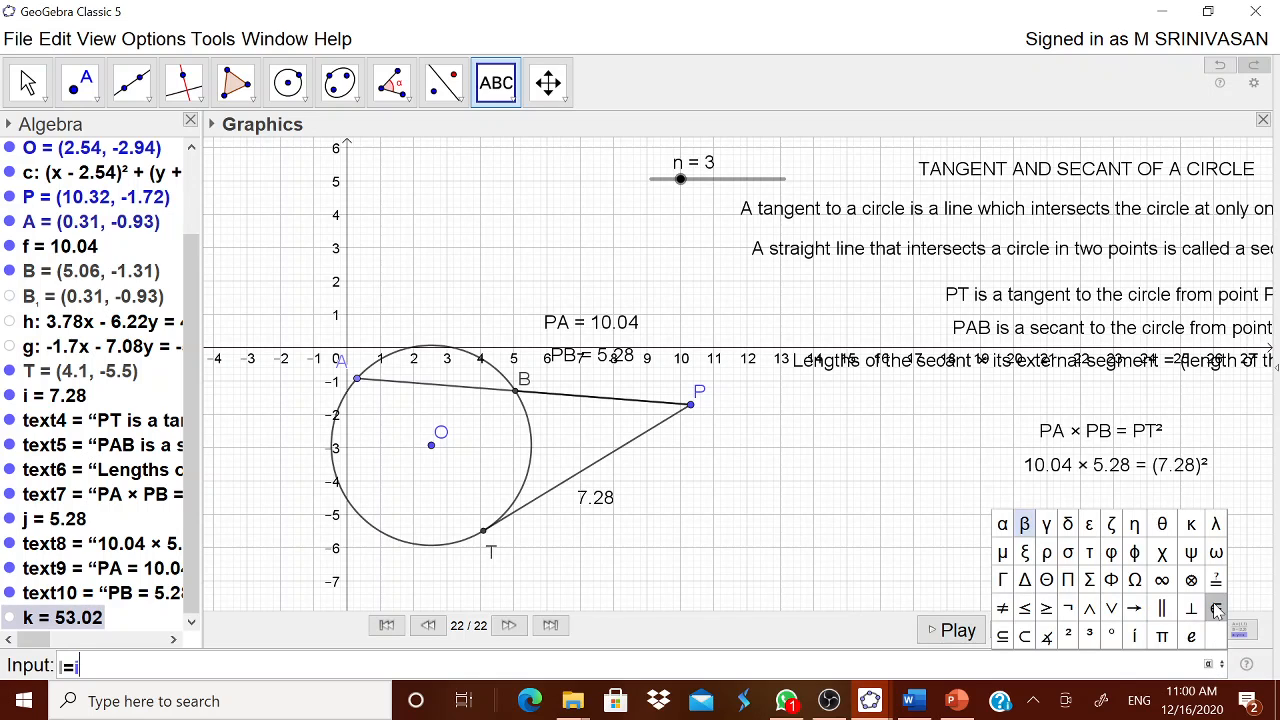
click(1070, 636)
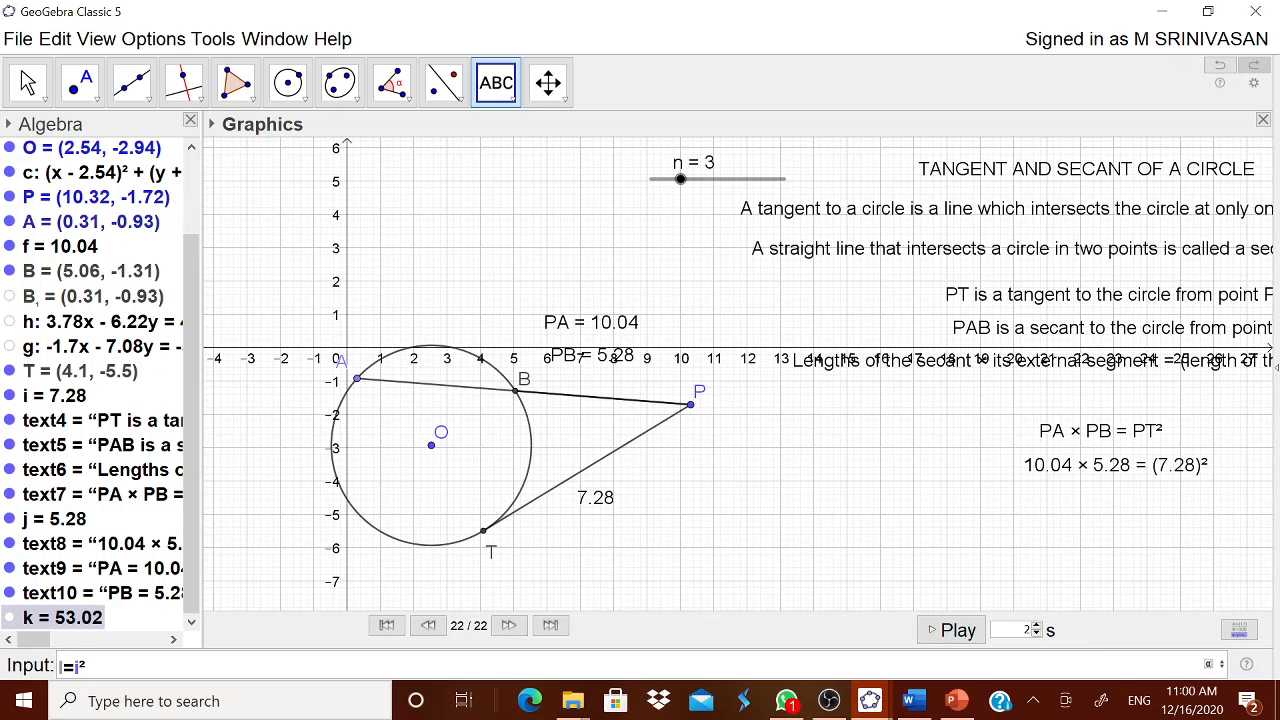
key(Return)
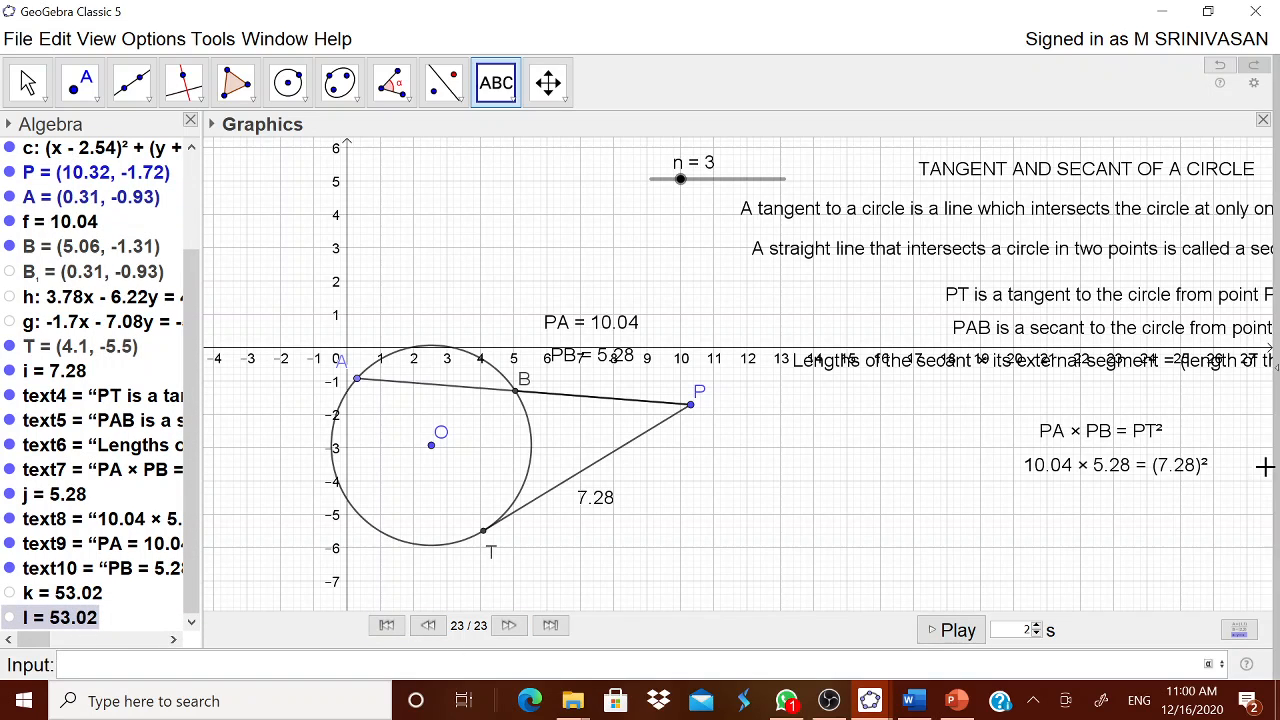
Add a dynamic text "k = l" linked to numbers k and l and place it centred below the numeric PA × PB = PT² text
click(511, 100)
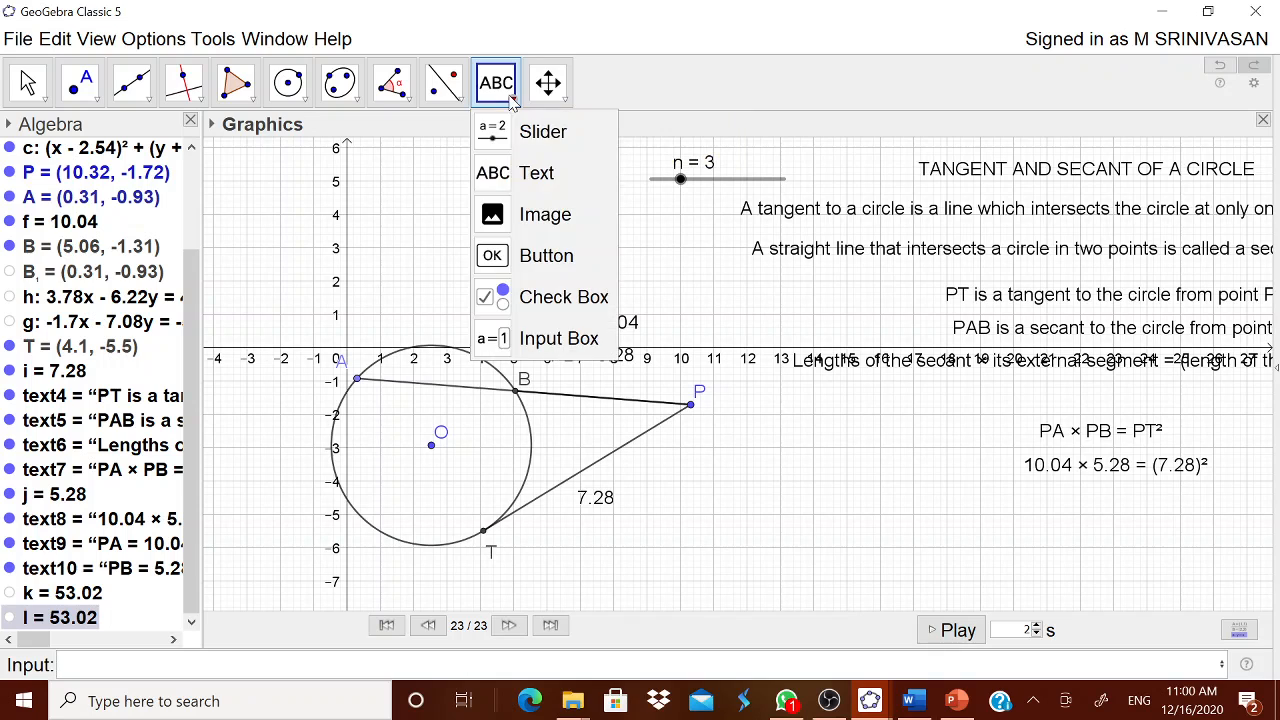
click(532, 172)
click(963, 512)
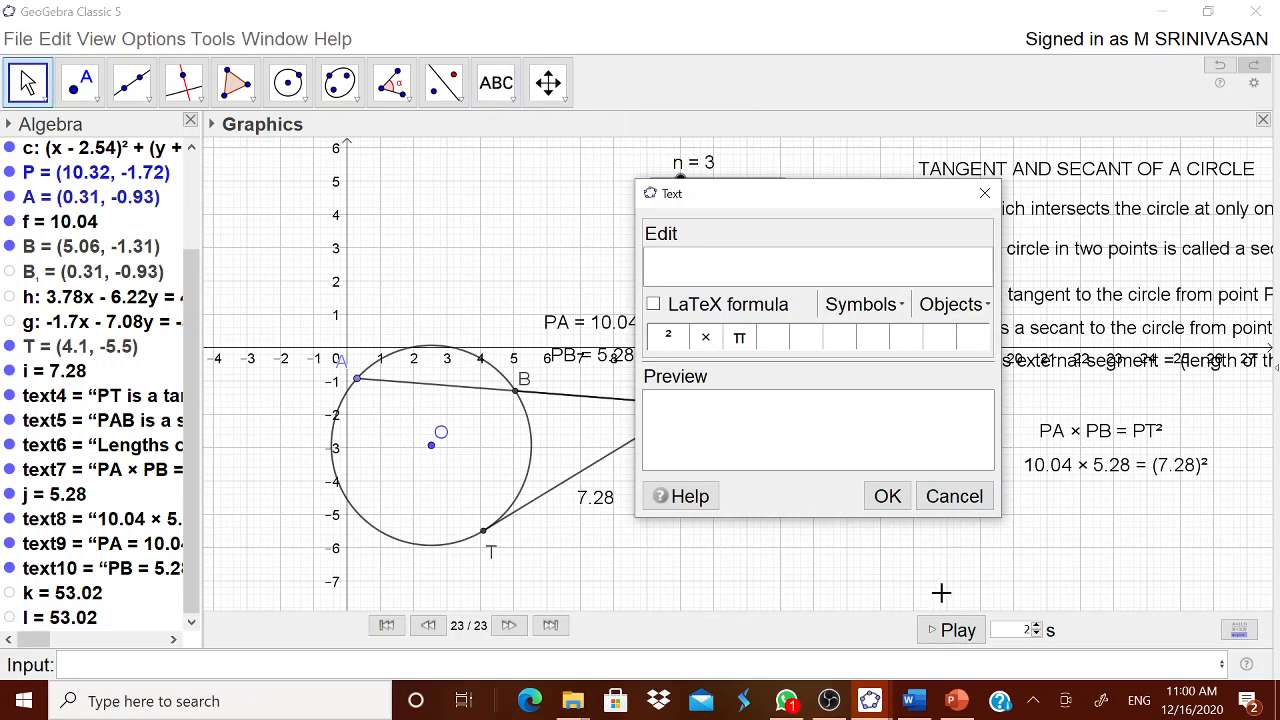
click(955, 305)
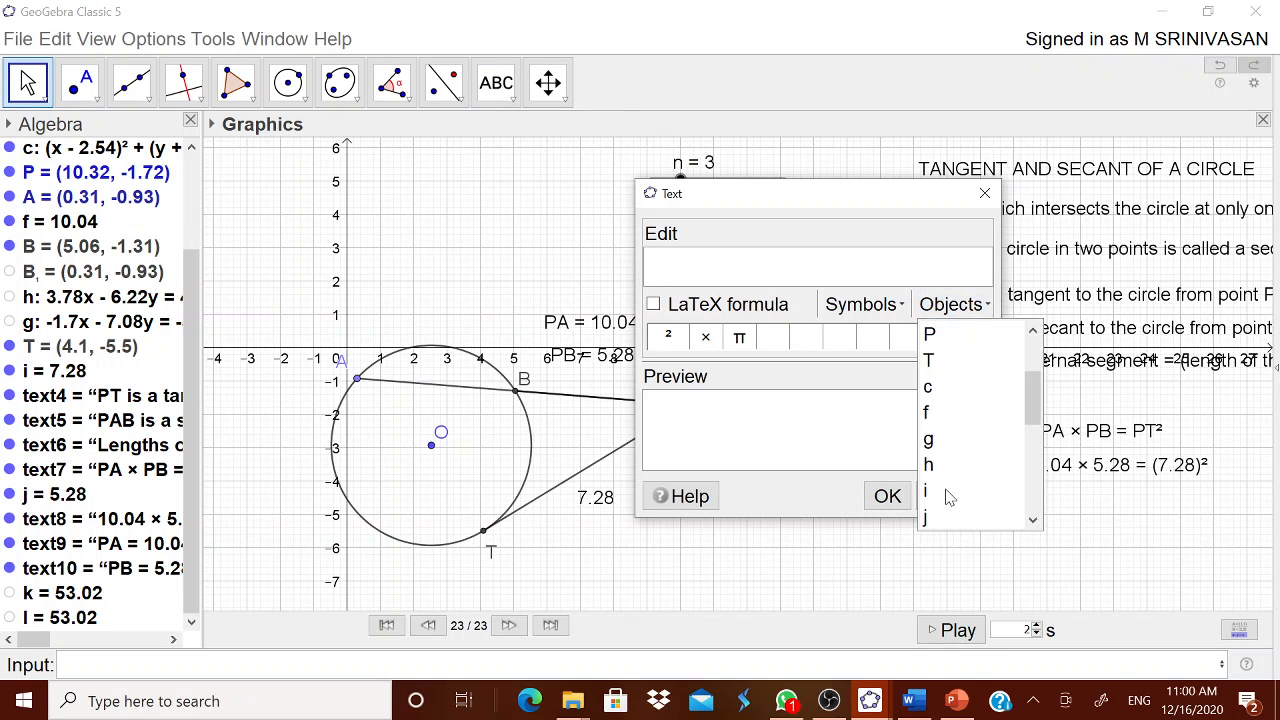
drag(1035, 420, 1035, 479)
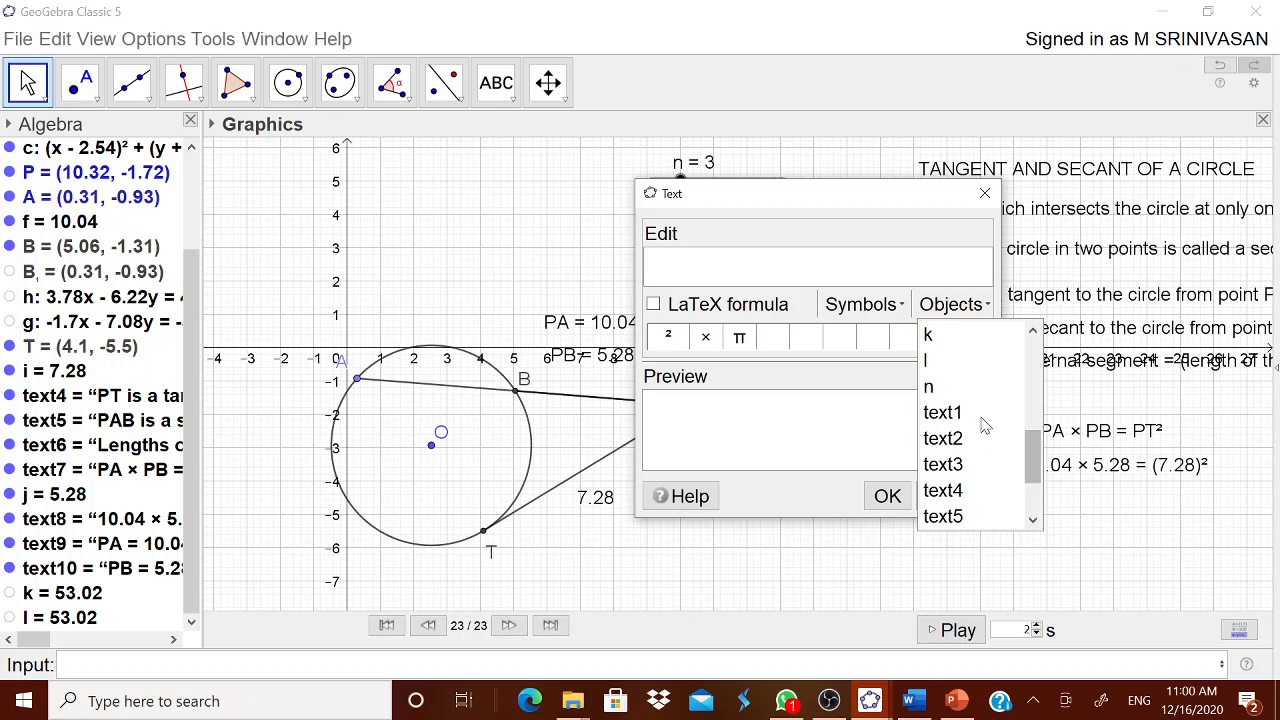
click(934, 338)
text(=)
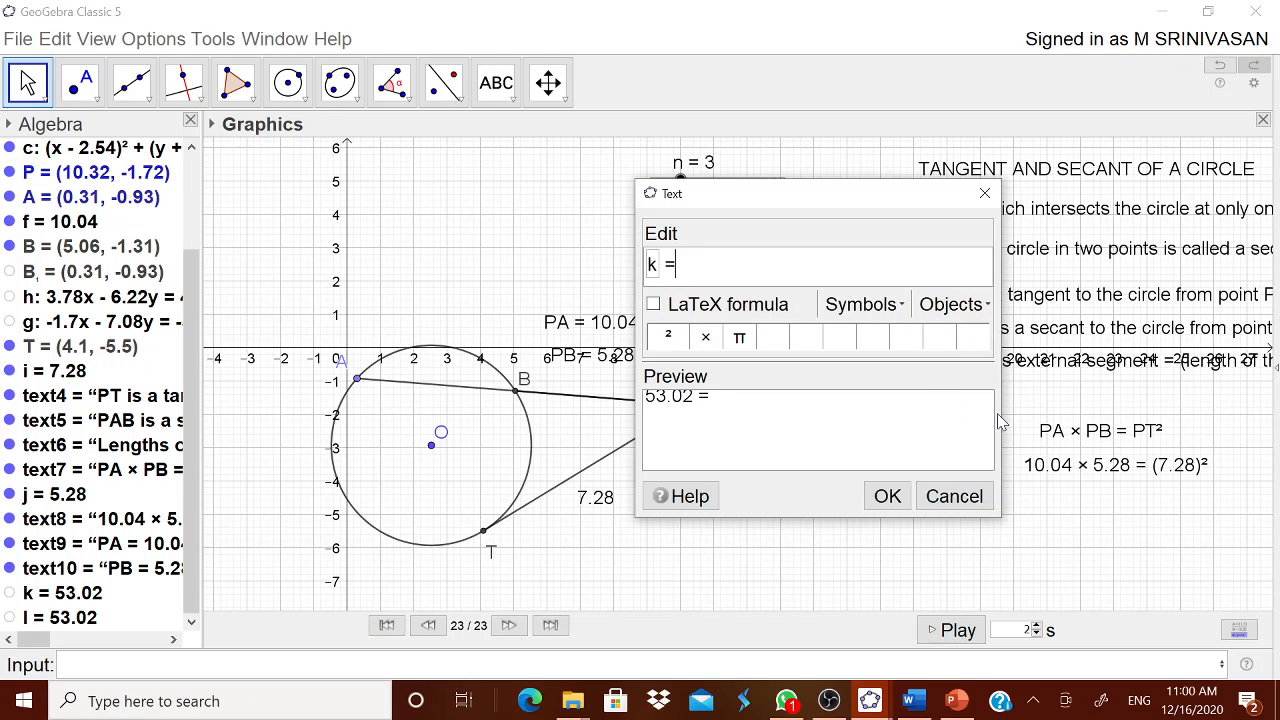
click(955, 304)
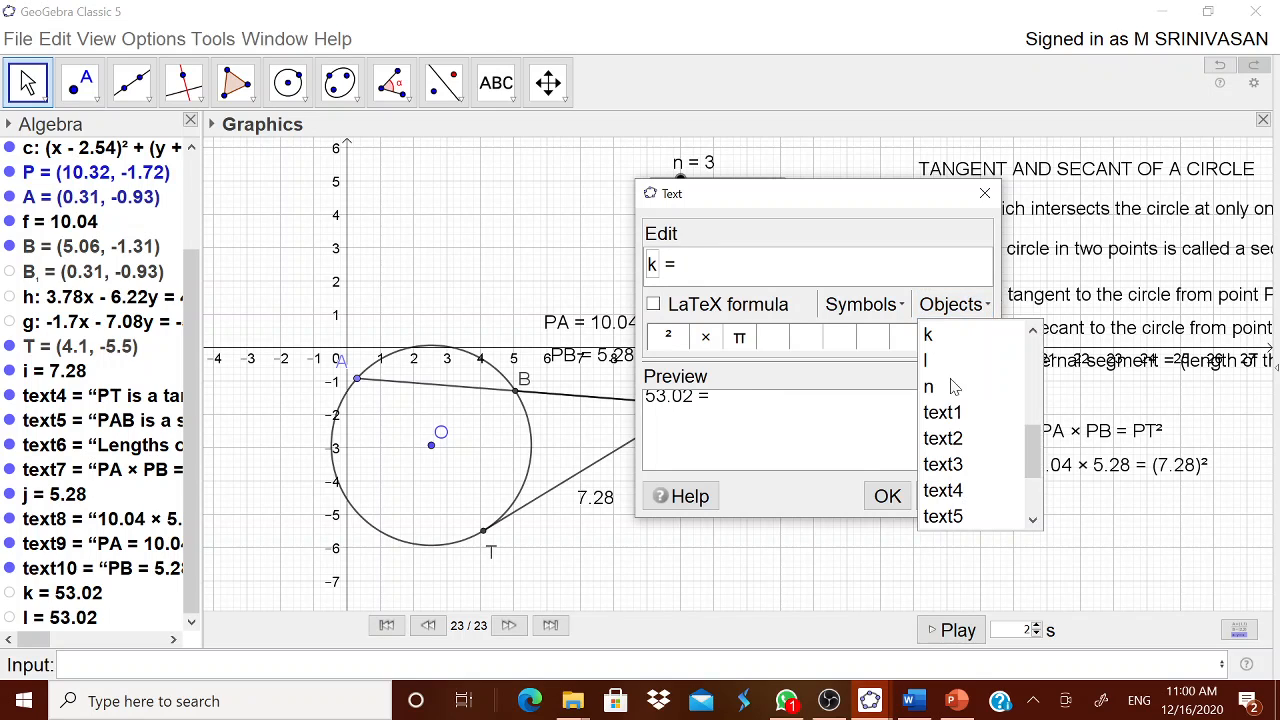
click(936, 362)
click(887, 496)
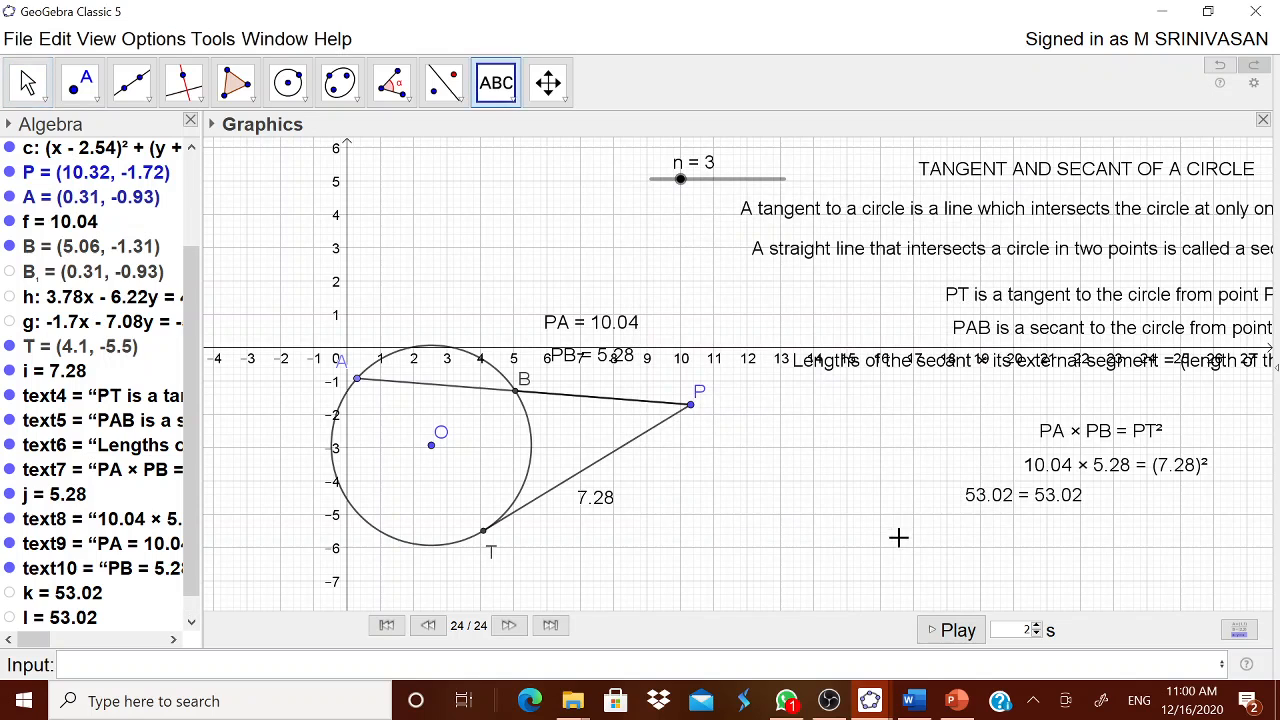
drag(993, 508, 1098, 518)
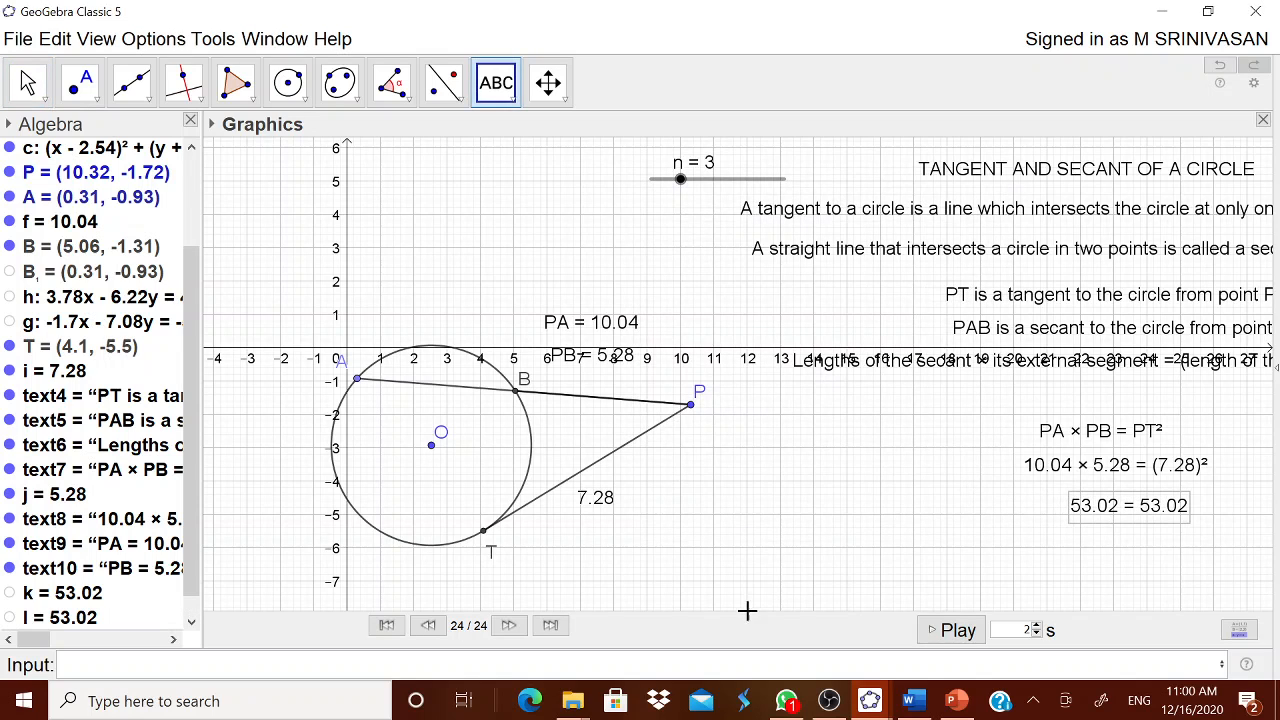
Hide the Algebra view, input bar, axes and grid, leaving only the construction and texts in view
click(1276, 375)
click(1175, 370)
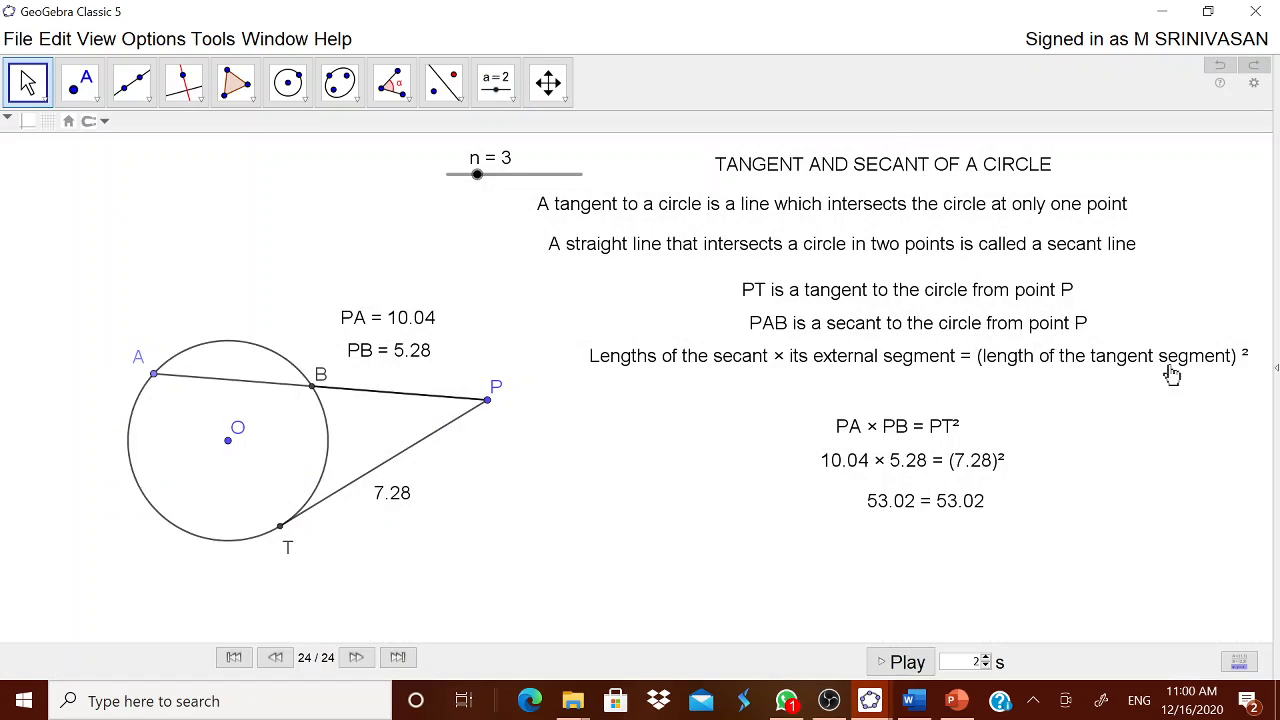
Colour tangent segment PT red (255, 0, 51) and close its properties
right_click(381, 472)
click(450, 664)
click(1145, 210)
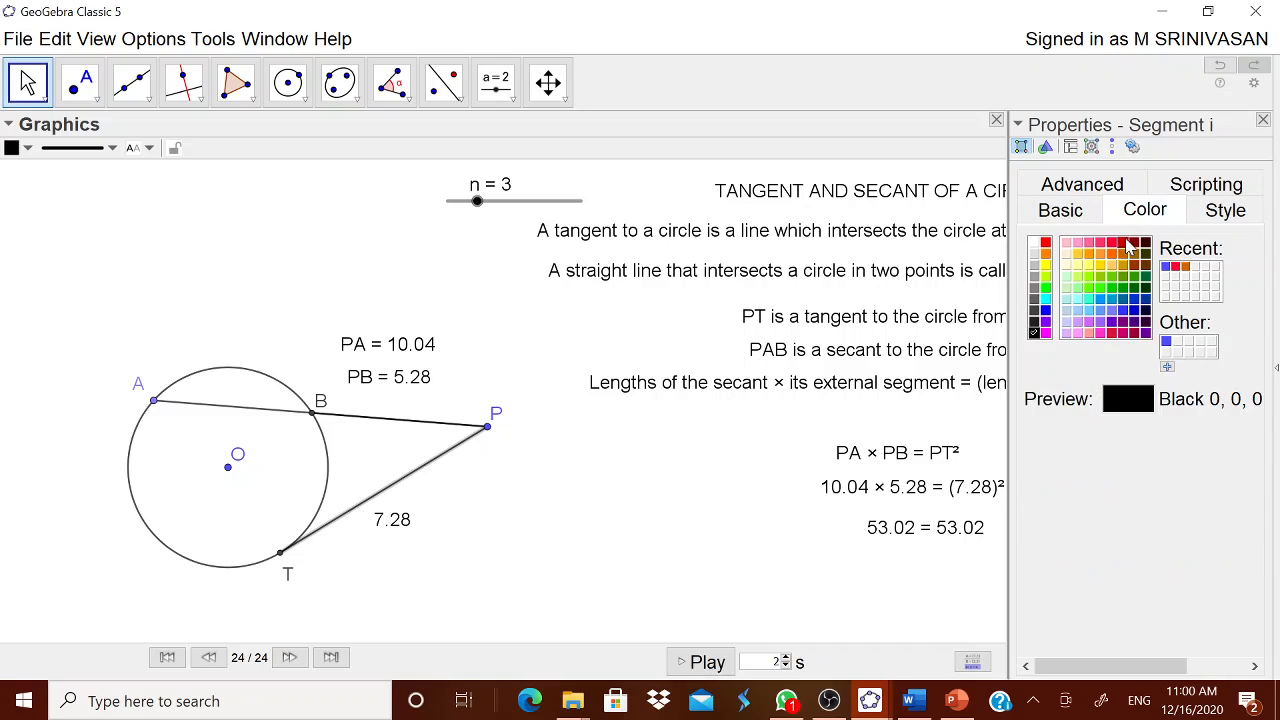
click(1111, 243)
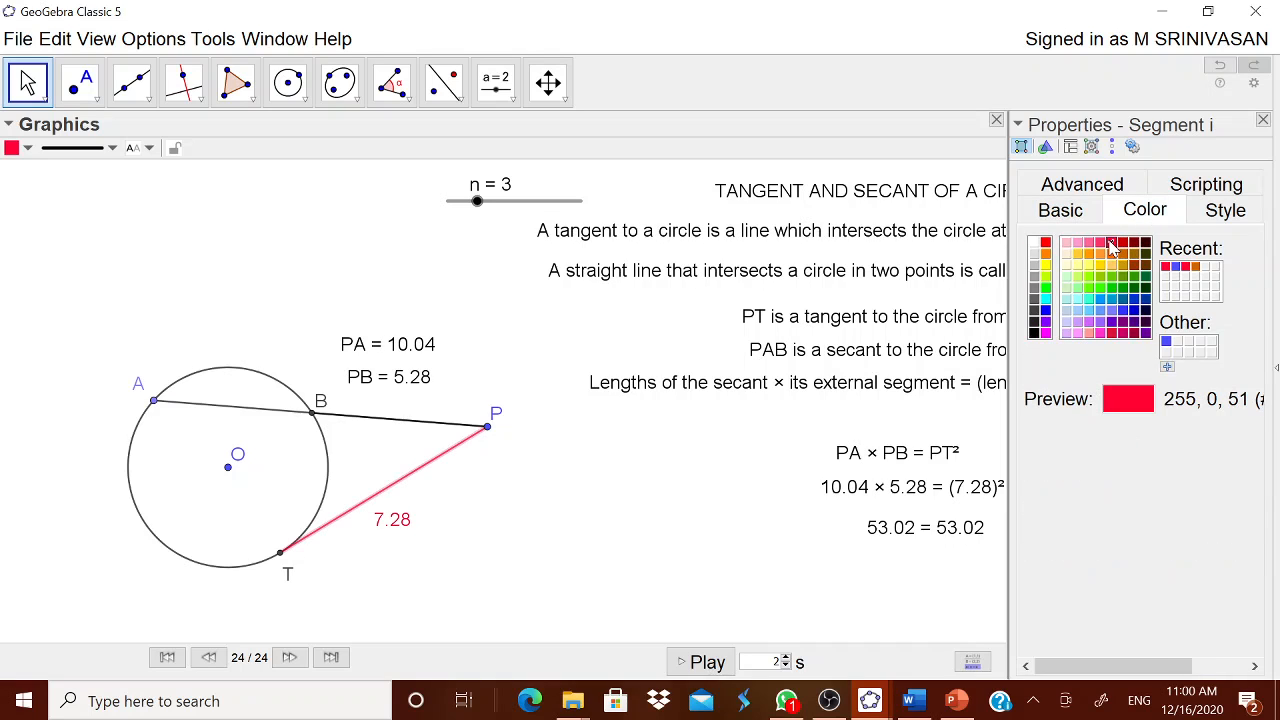
click(1264, 120)
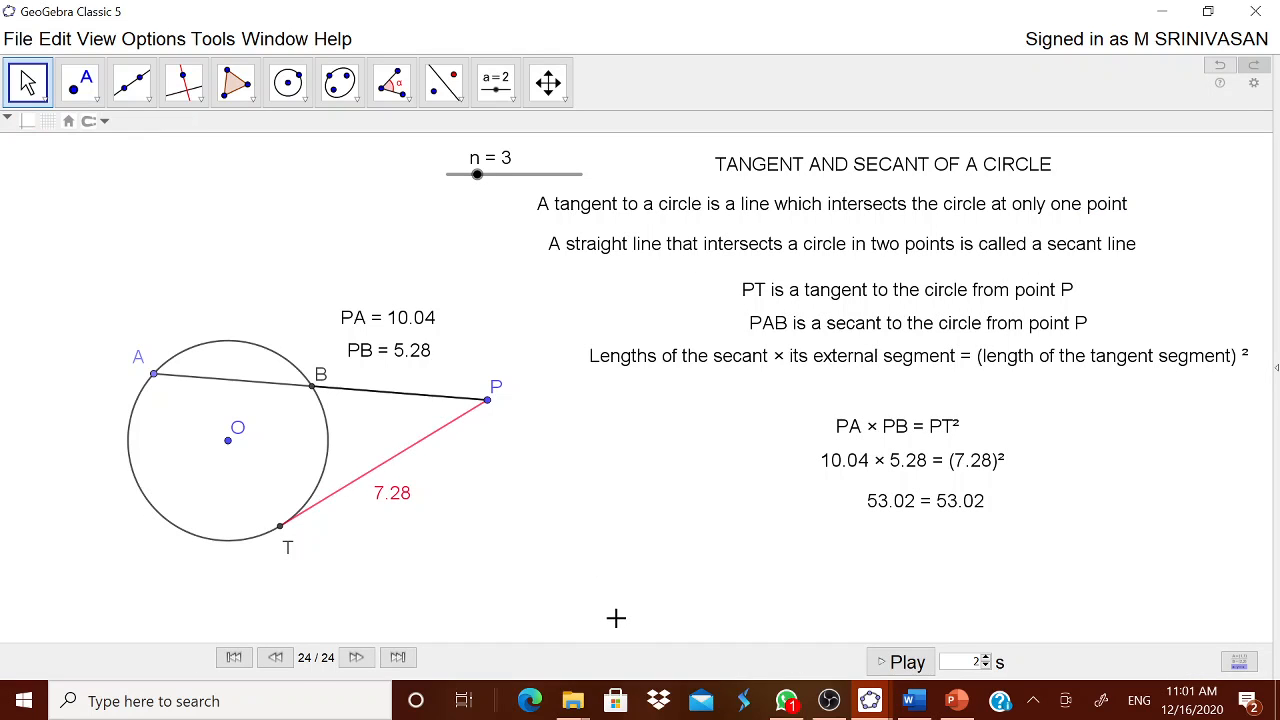